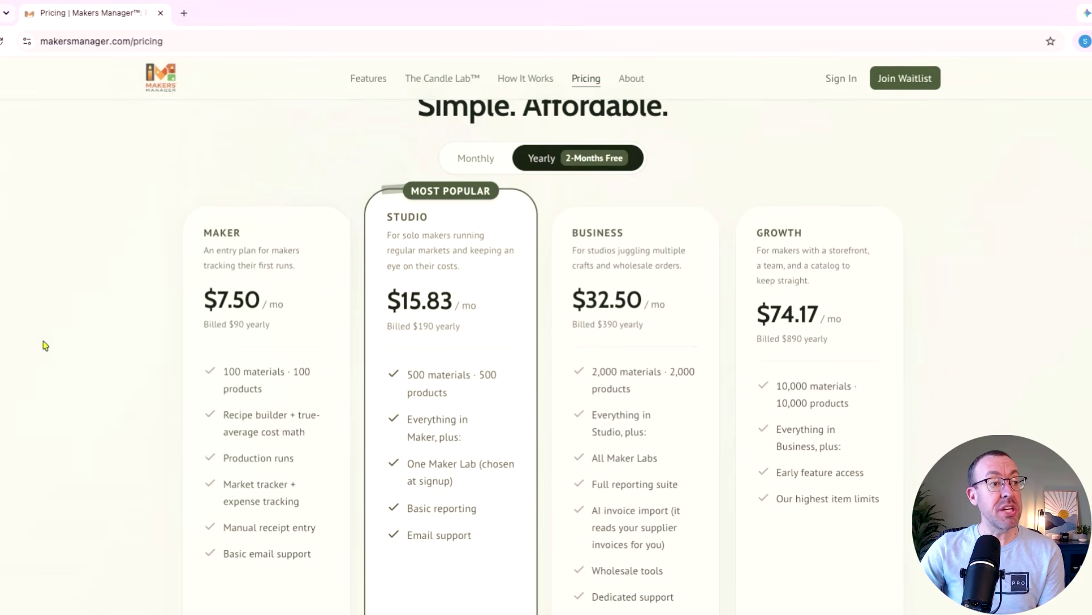
# Go to the account sign-in from the pricing page
pyautogui.scroll(5, 300, 283)
pyautogui.scroll(3, 701, 329)
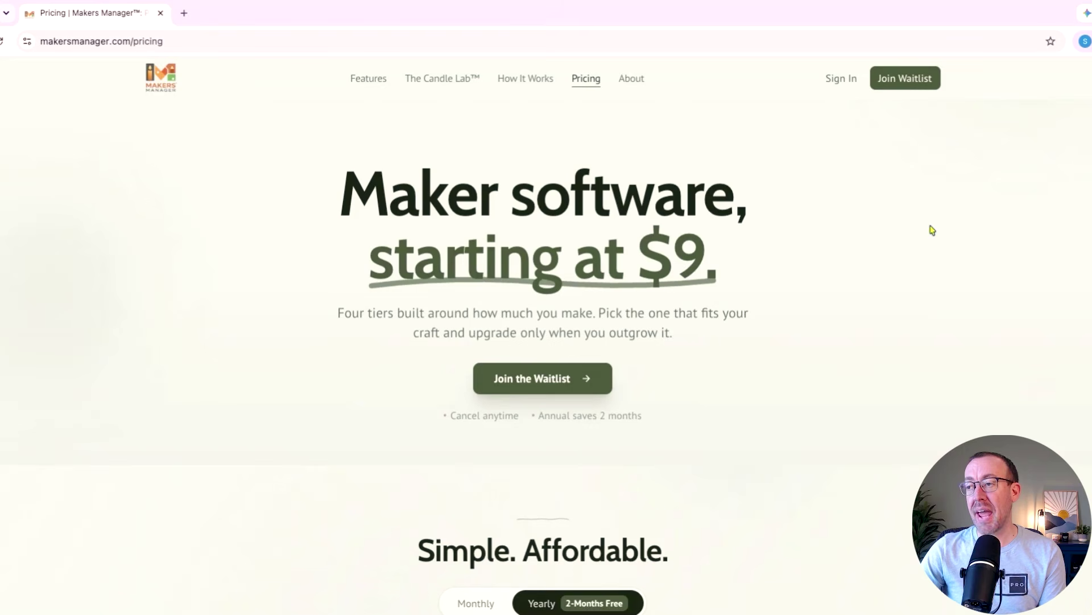
pyautogui.click(843, 80)
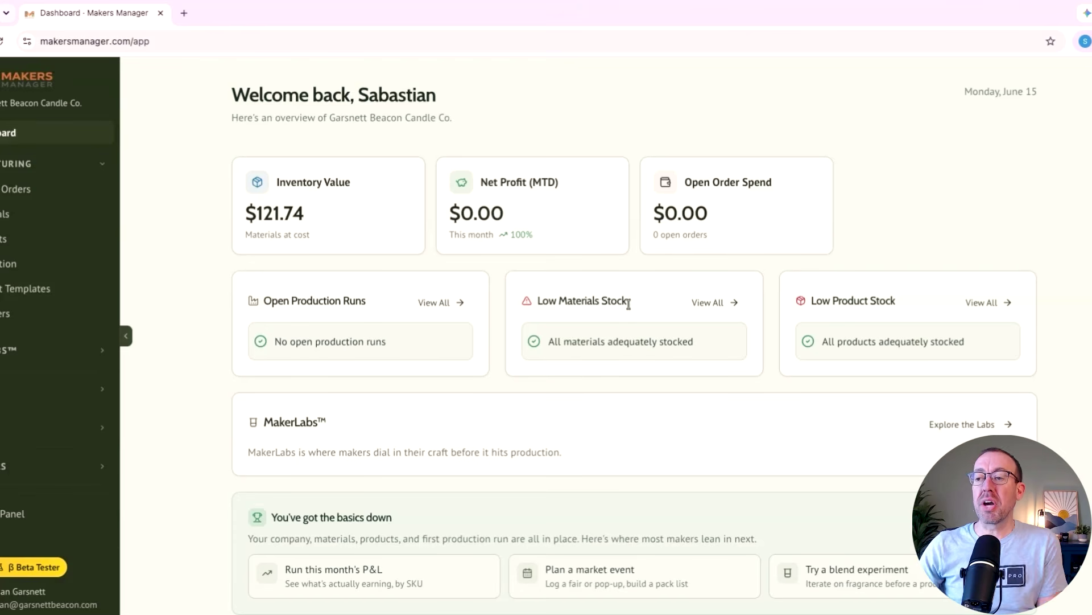
pyautogui.moveTo(585, 301); pyautogui.dragTo(541, 299)
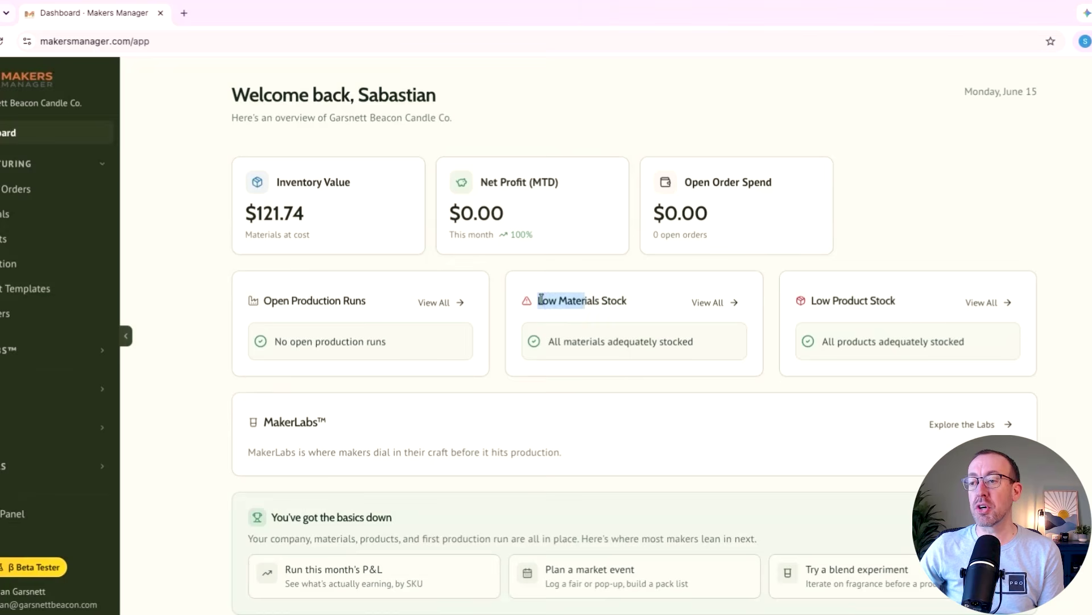
pyautogui.click(541, 299)
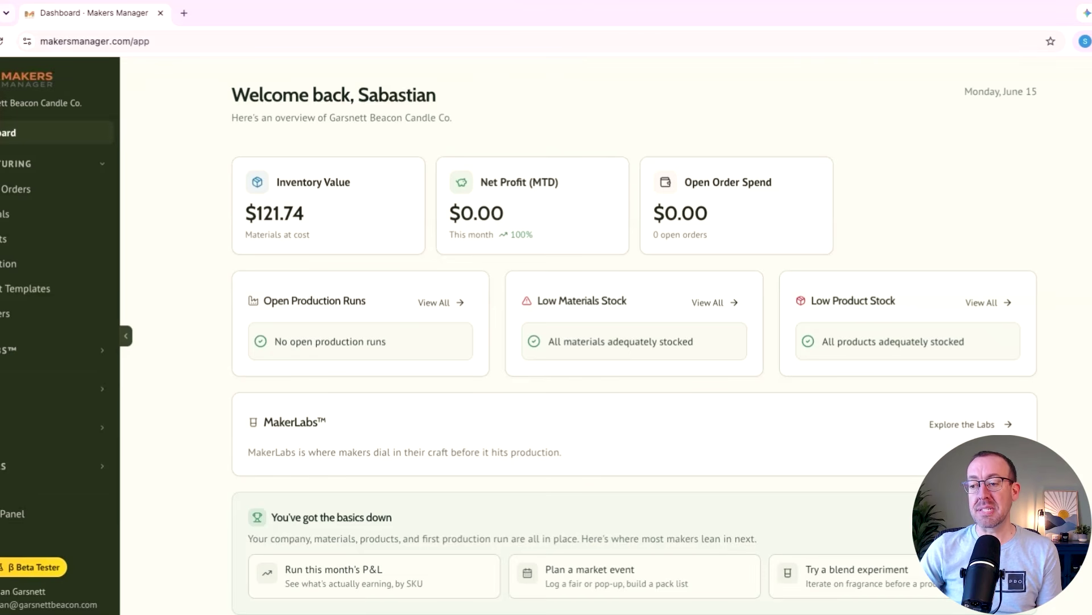
pyautogui.scroll(-1, 161, 400)
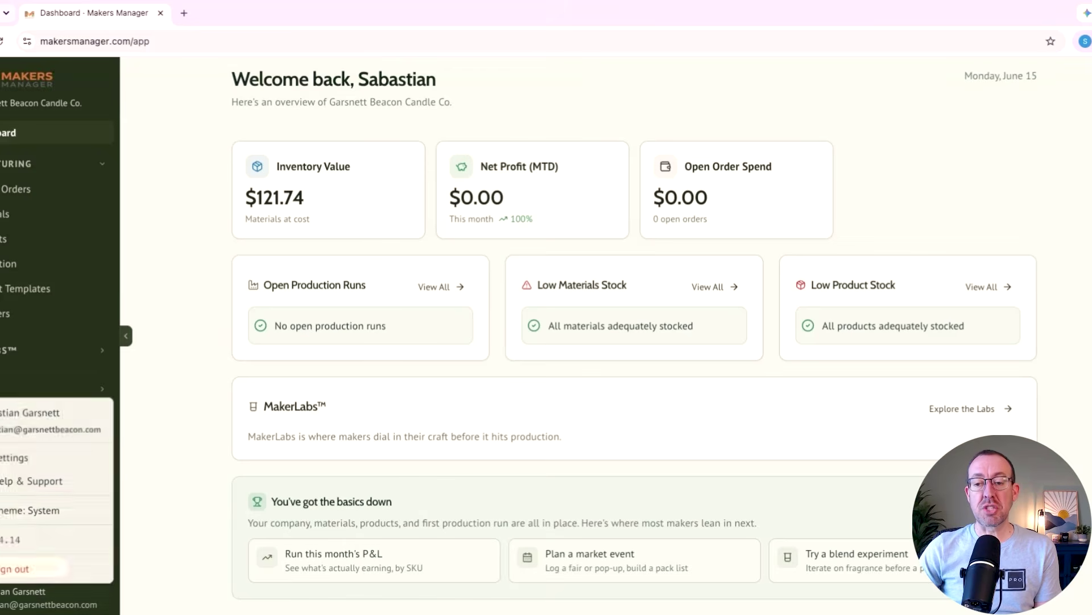
# Open the workspace settings and look through the account's profile and security details
pyautogui.click(4, 597)
pyautogui.click(11, 456)
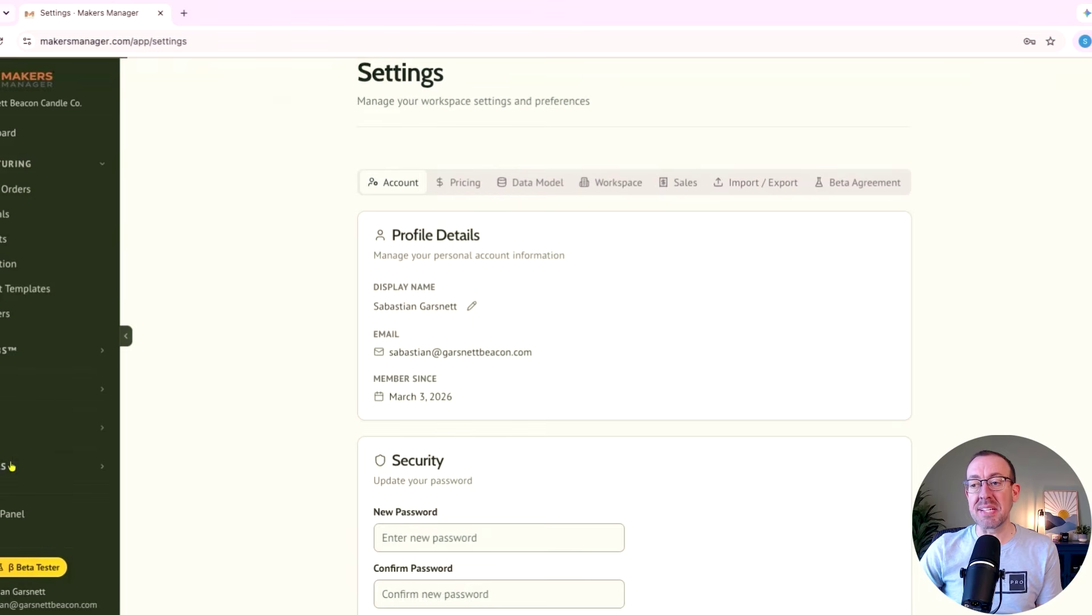
pyautogui.scroll(-5, 324, 395)
pyautogui.scroll(6, 320, 390)
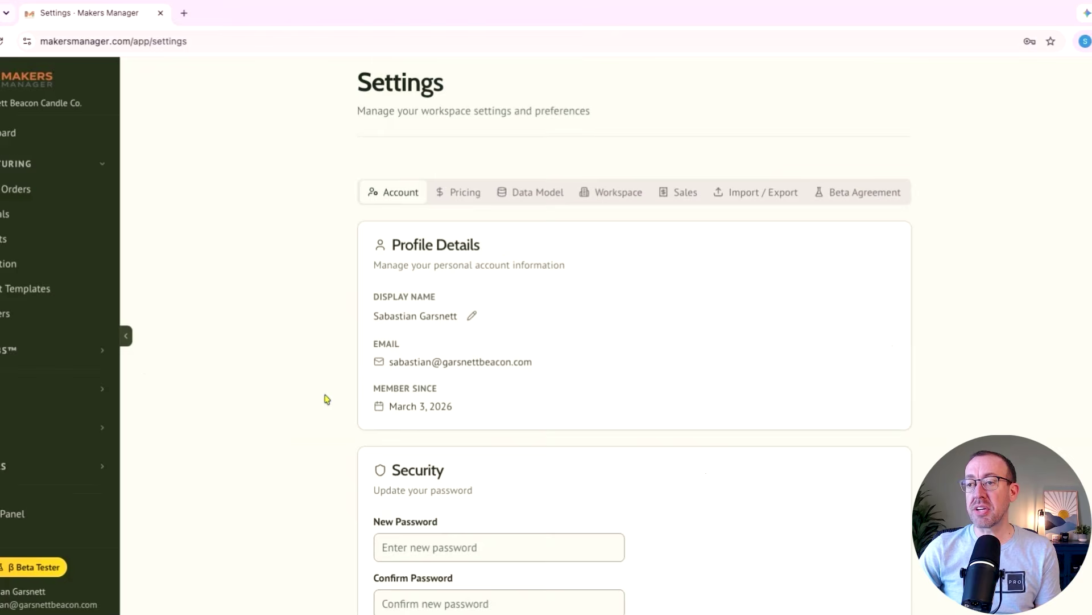
pyautogui.scroll(-5, 437, 458)
pyautogui.scroll(5, 307, 459)
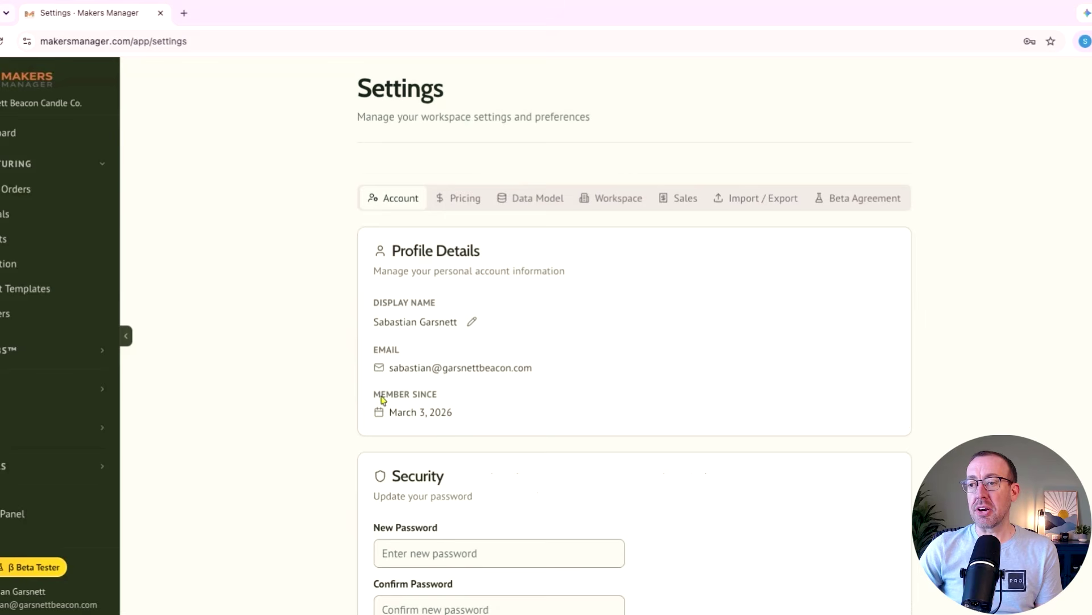
# Open the pricing settings and examine the business overhead options and the retail multiplier's example price and profit
pyautogui.click(464, 204)
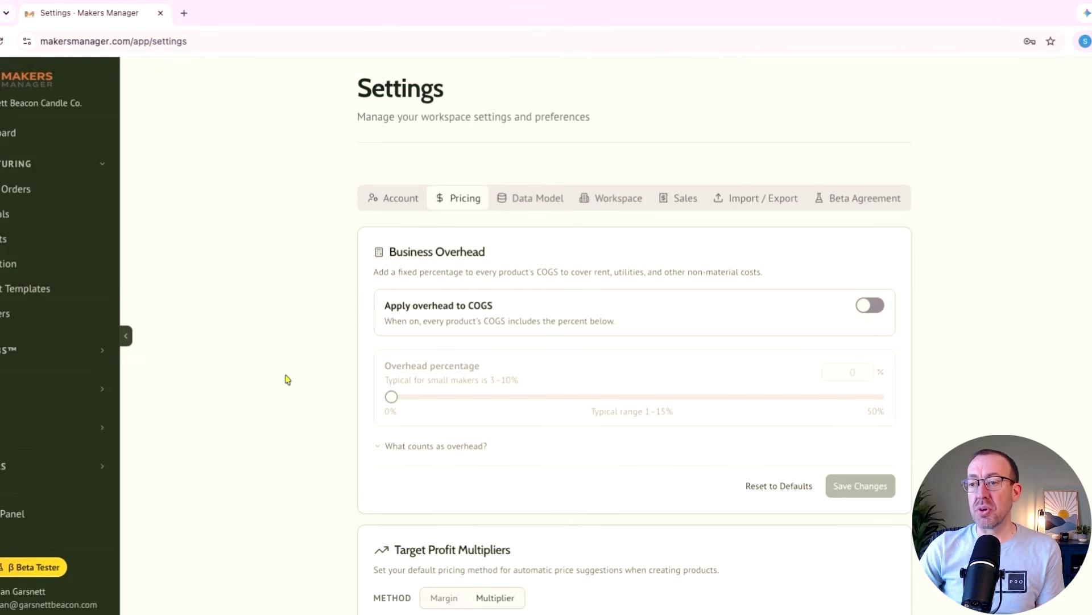
pyautogui.scroll(-5, 610, 280)
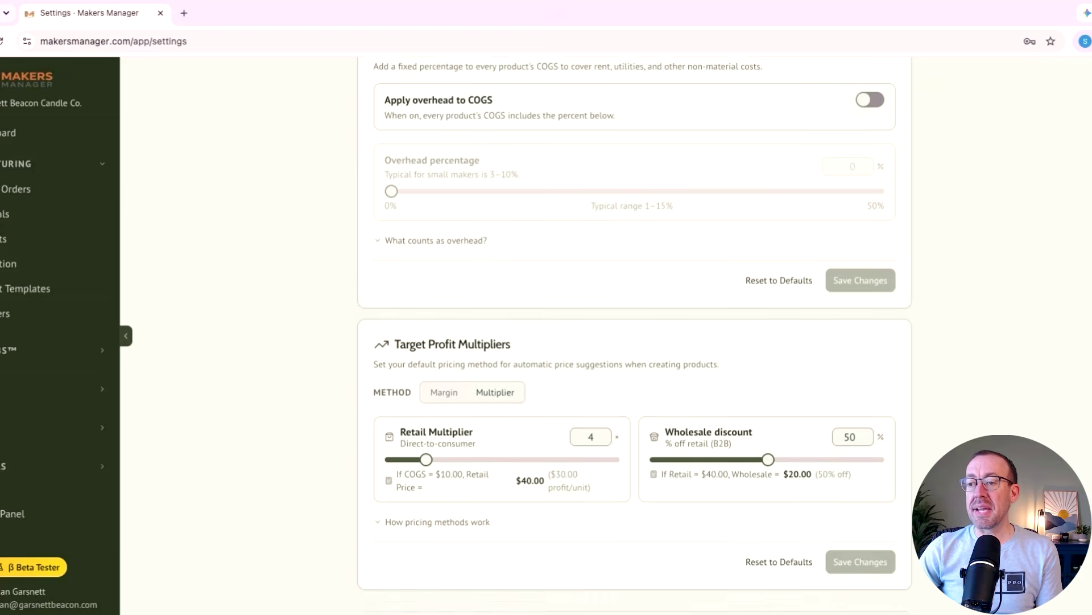
pyautogui.moveTo(395, 274)
pyautogui.mouseDown()
pyautogui.moveTo(468, 275)
pyautogui.moveTo(416, 275)
pyautogui.mouseUp()
pyautogui.click(521, 278)
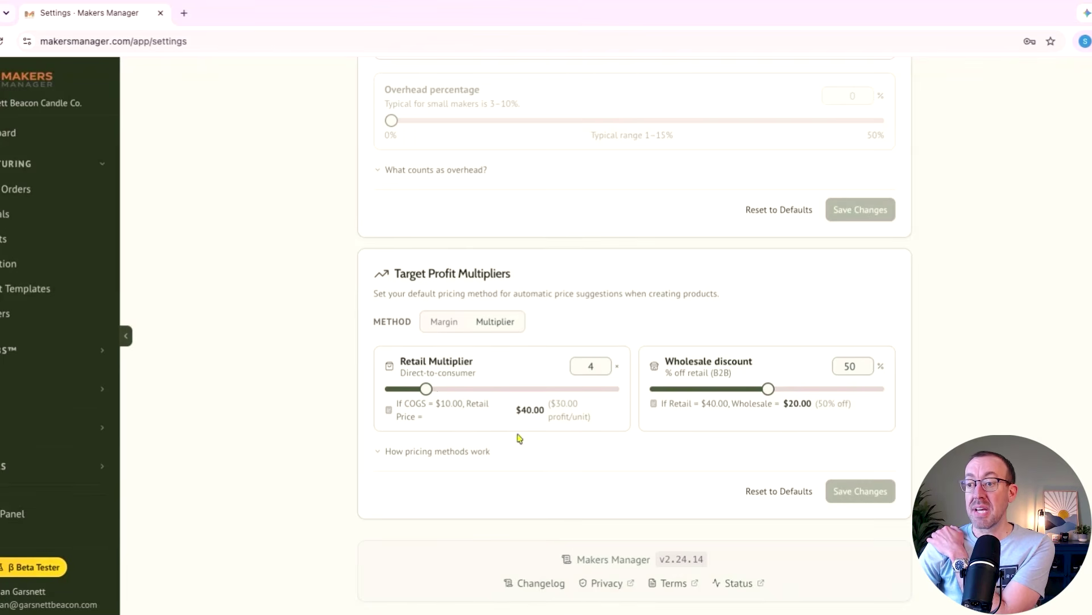
pyautogui.doubleClick(524, 409)
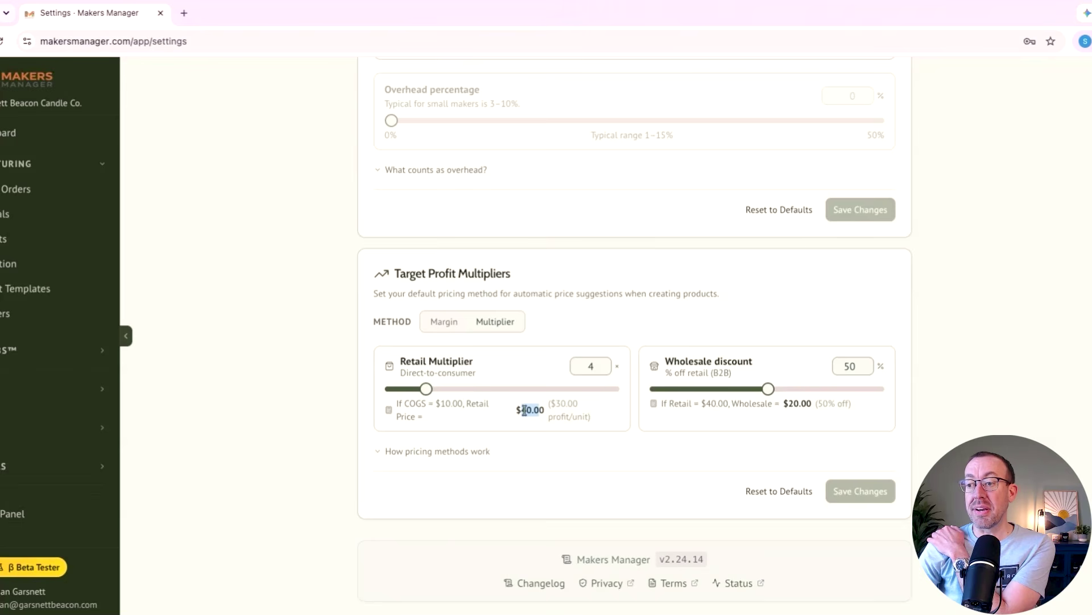
pyautogui.moveTo(524, 410); pyautogui.dragTo(569, 417)
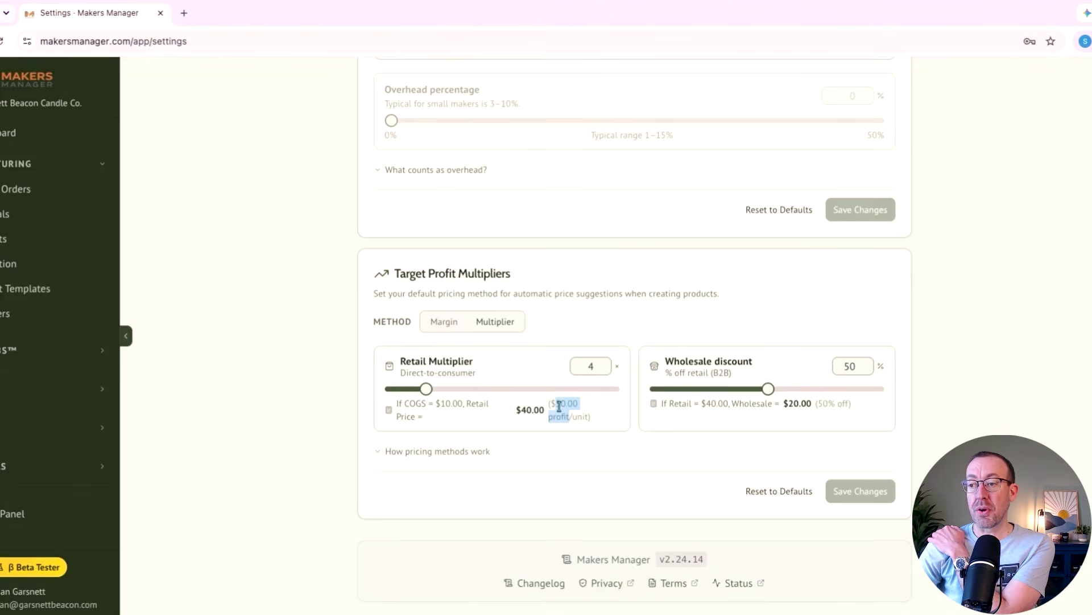
# Try retail multipliers between 3.5 and 6, and return the value to 4
pyautogui.click(598, 370)
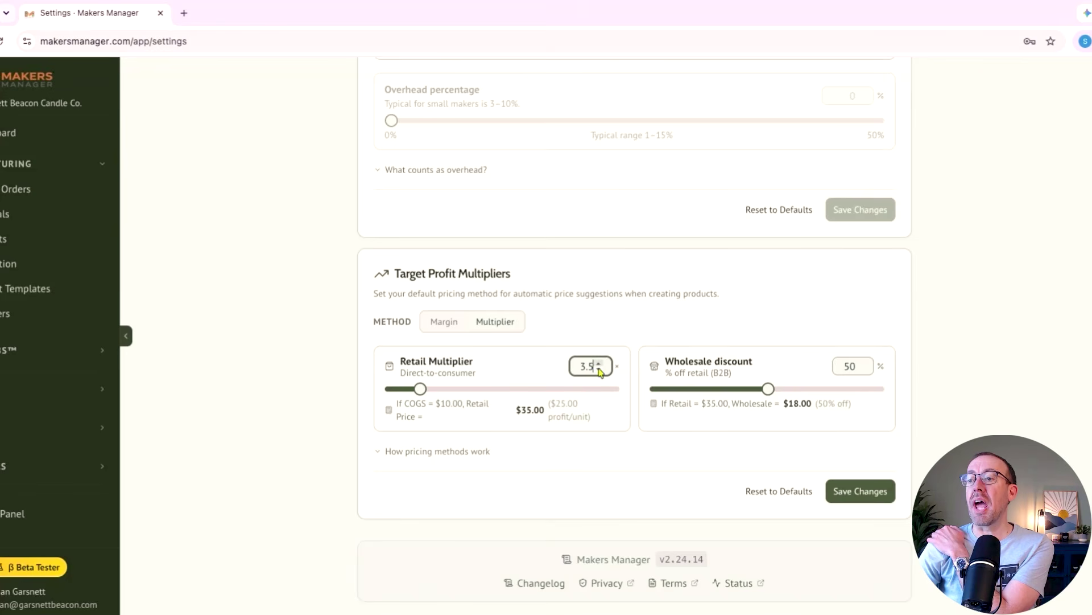
pyautogui.click(599, 364)
pyautogui.click(598, 364)
pyautogui.click(599, 365)
pyautogui.click(599, 364)
pyautogui.click(598, 364)
pyautogui.click(599, 370)
pyautogui.click(600, 370)
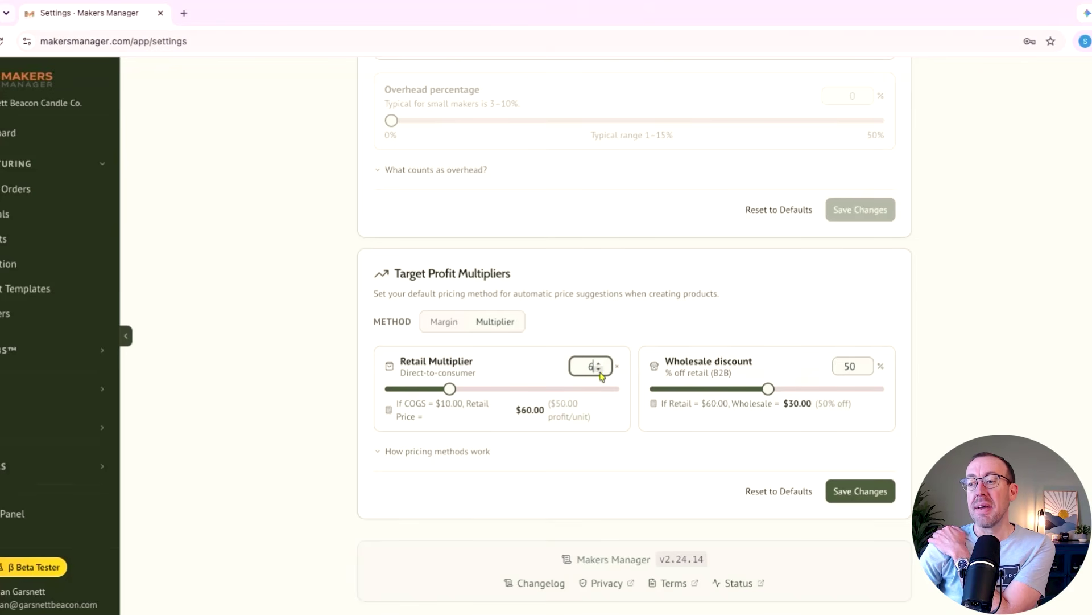
pyautogui.click(599, 370)
pyautogui.click(600, 370)
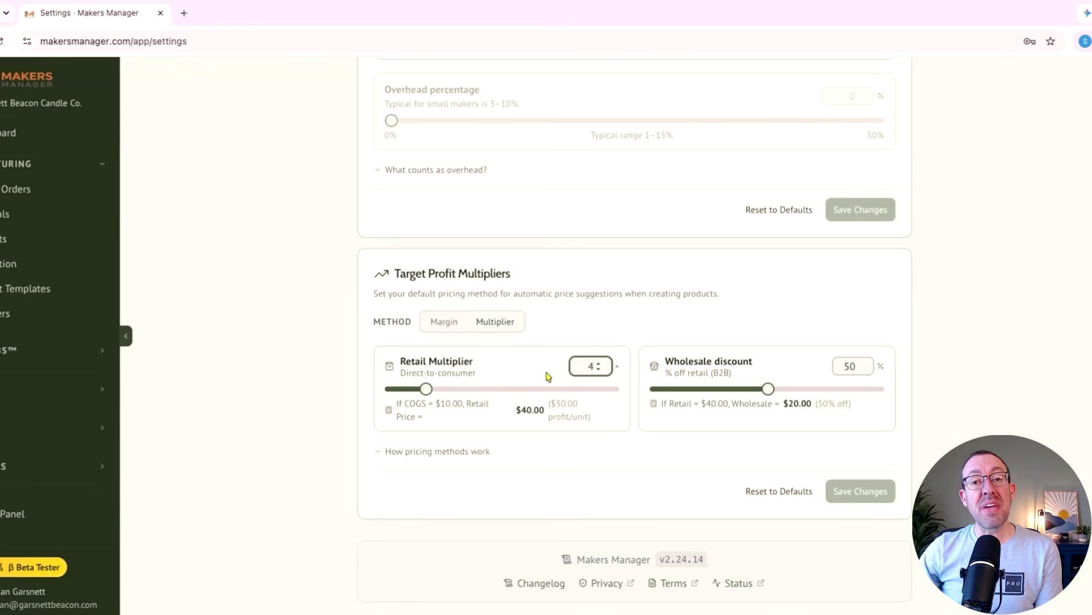
# Examine the direct-to-consumer retail multiplier and the wholesale discount with its example price
pyautogui.tripleClick(475, 363)
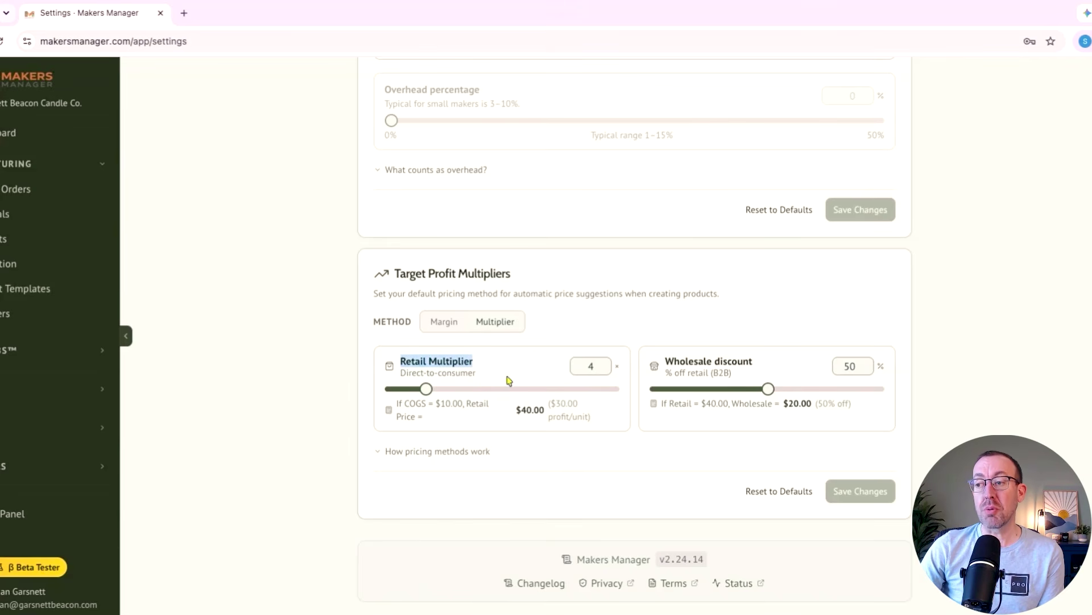
pyautogui.tripleClick(669, 359)
pyautogui.moveTo(669, 358); pyautogui.dragTo(852, 403)
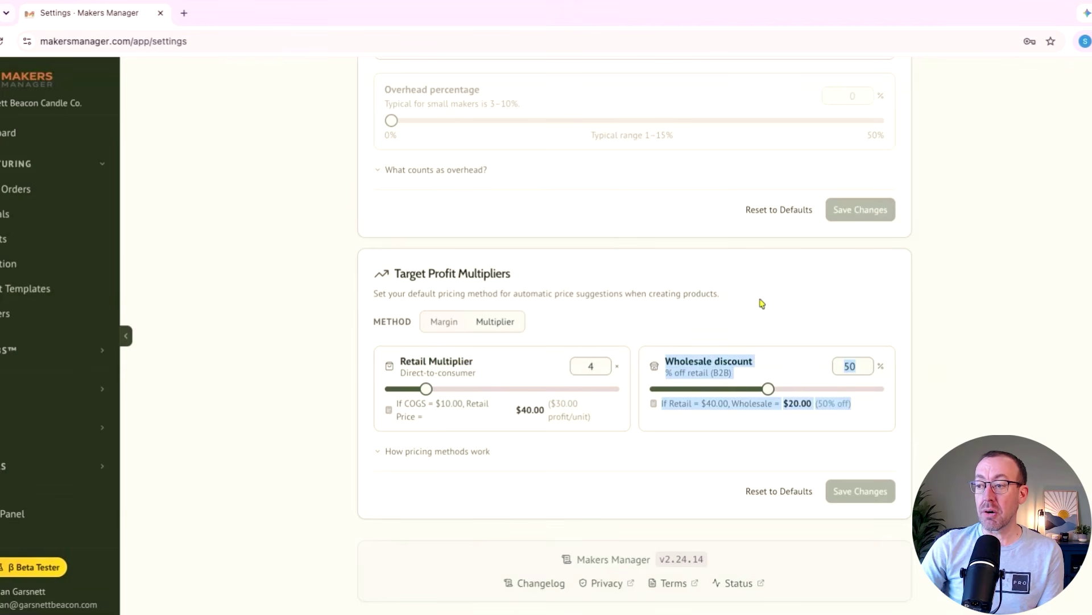
pyautogui.click(769, 337)
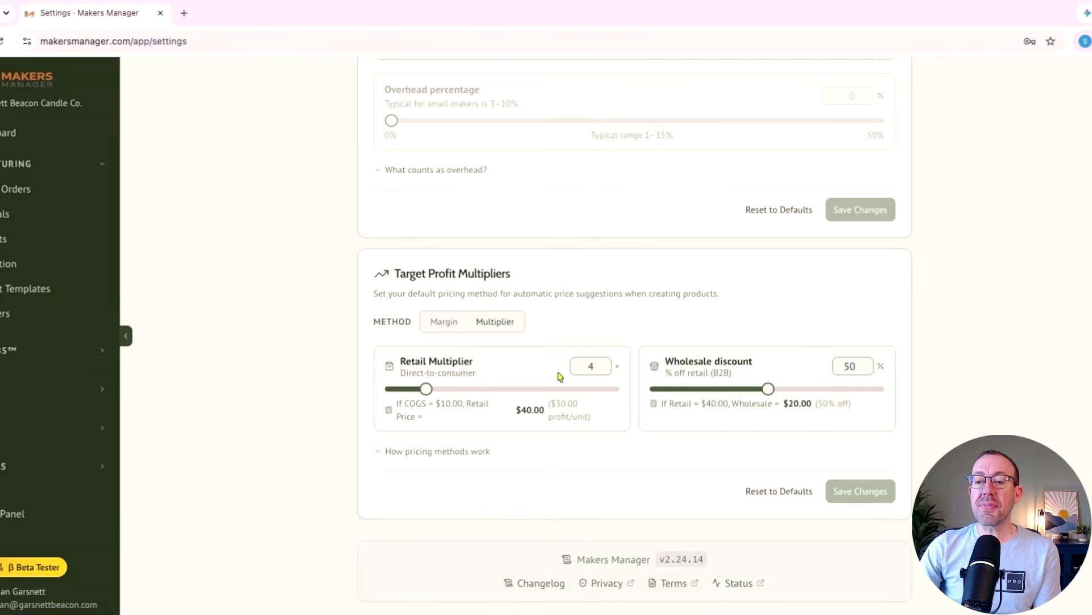
# Compare the Margin and Multiplier pricing methods by switching between them, ending on Multiplier
pyautogui.click(444, 323)
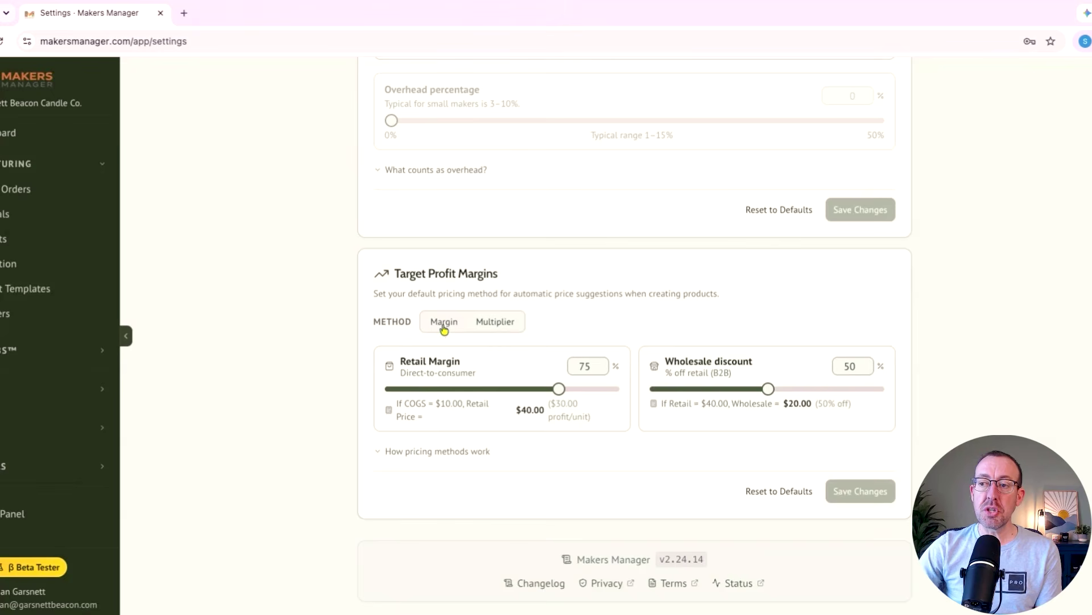
pyautogui.click(495, 322)
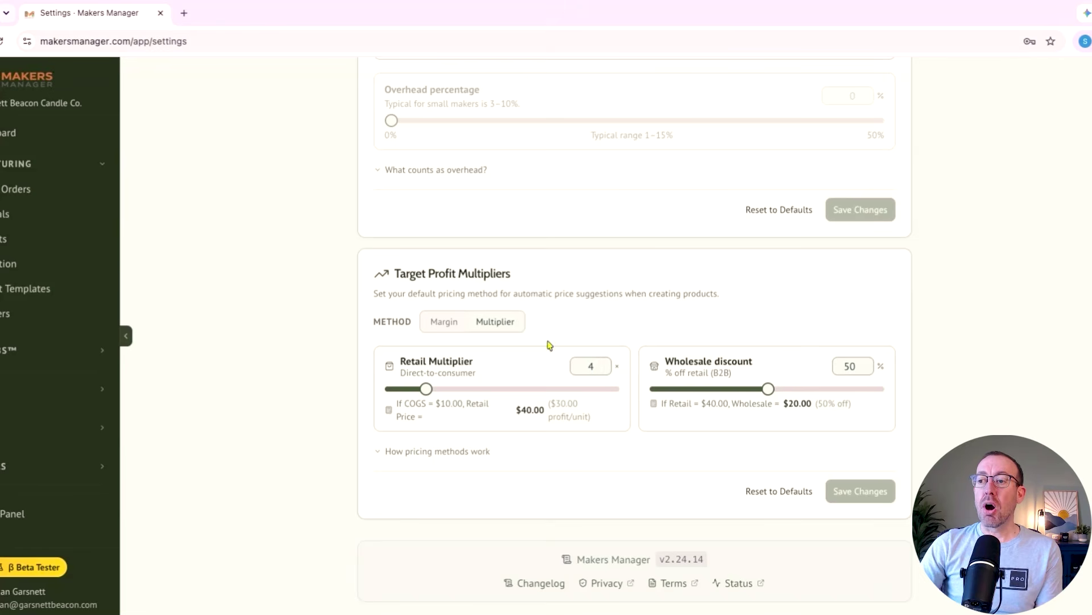
pyautogui.click(445, 321)
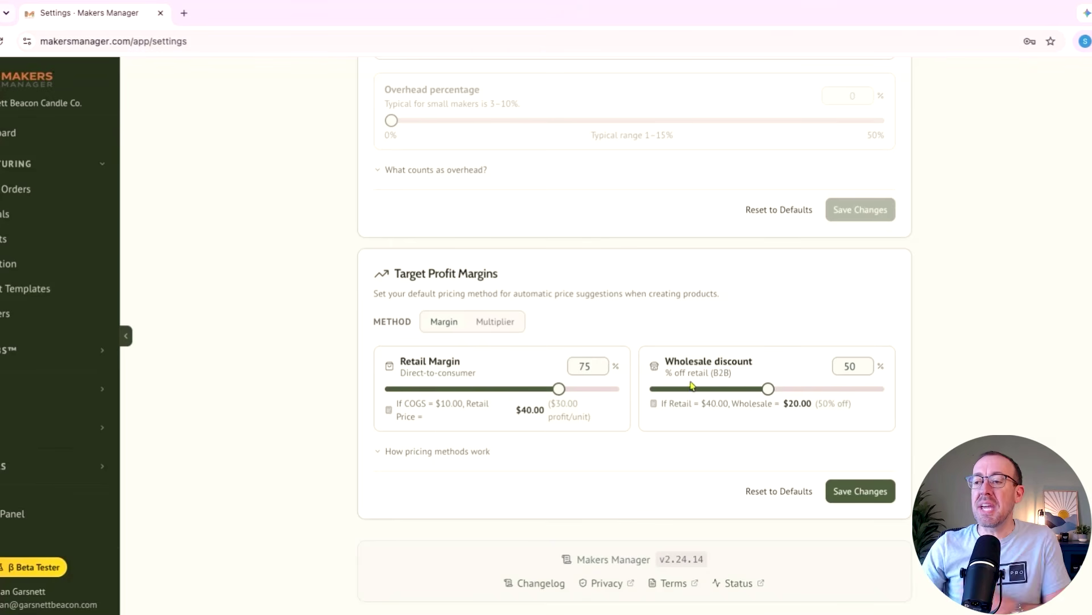
pyautogui.click(519, 323)
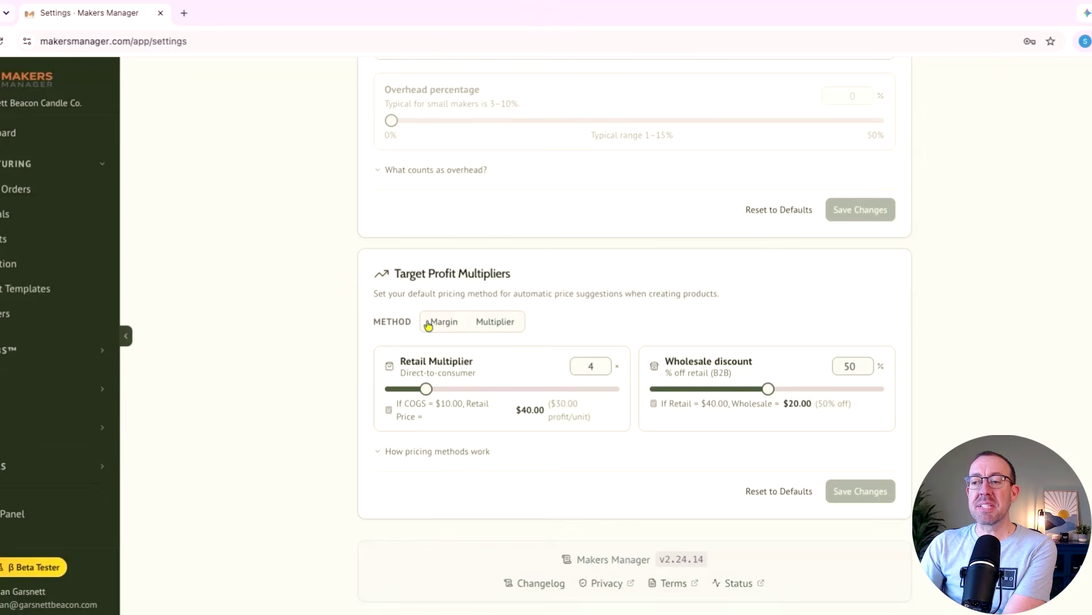
pyautogui.click(458, 323)
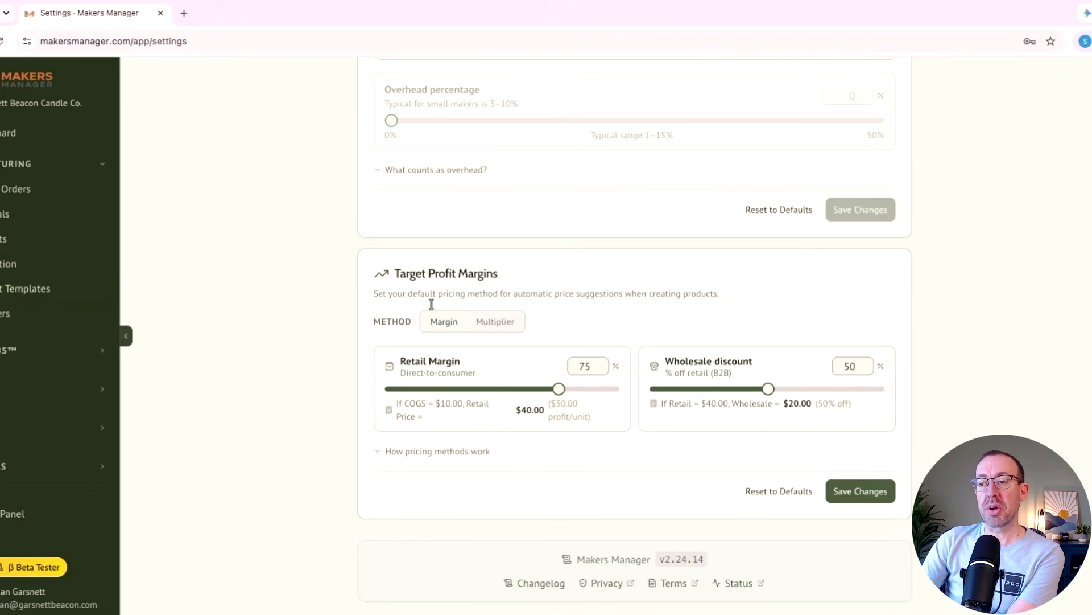
pyautogui.click(491, 322)
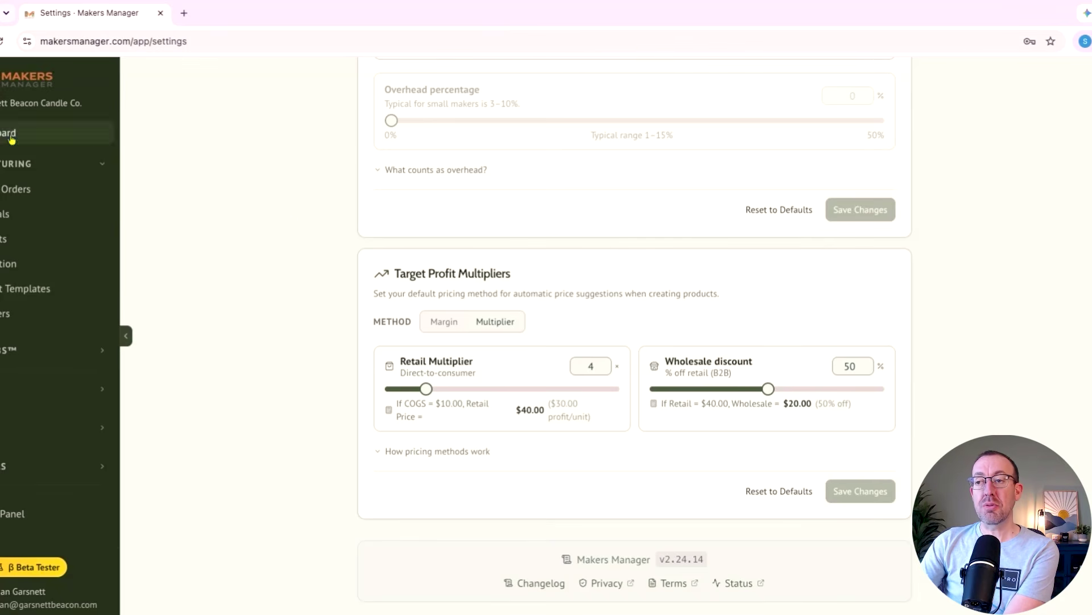
# Open the data model settings and examine the material categories, storage locations, custom units and the new category name field
pyautogui.scroll(5, 287, 244)
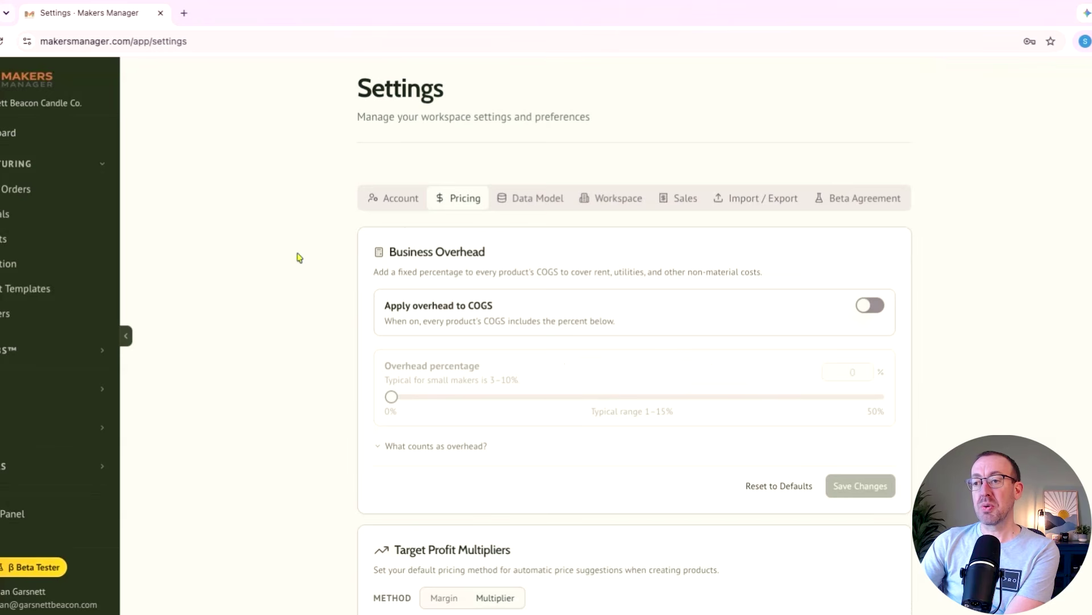
pyautogui.click(541, 203)
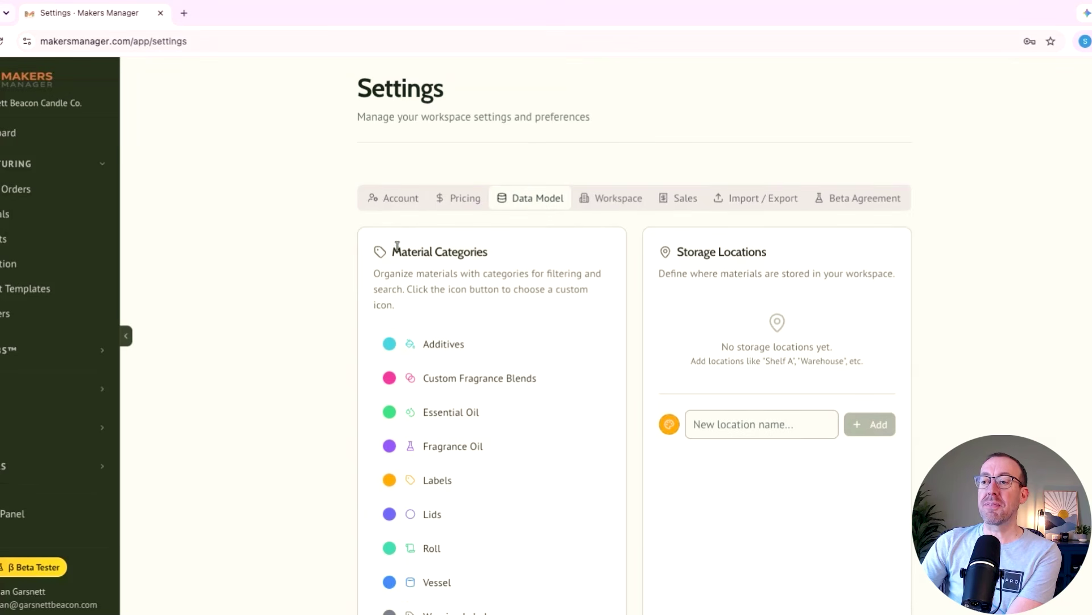
pyautogui.moveTo(394, 252); pyautogui.dragTo(488, 251)
pyautogui.scroll(-10, 561, 442)
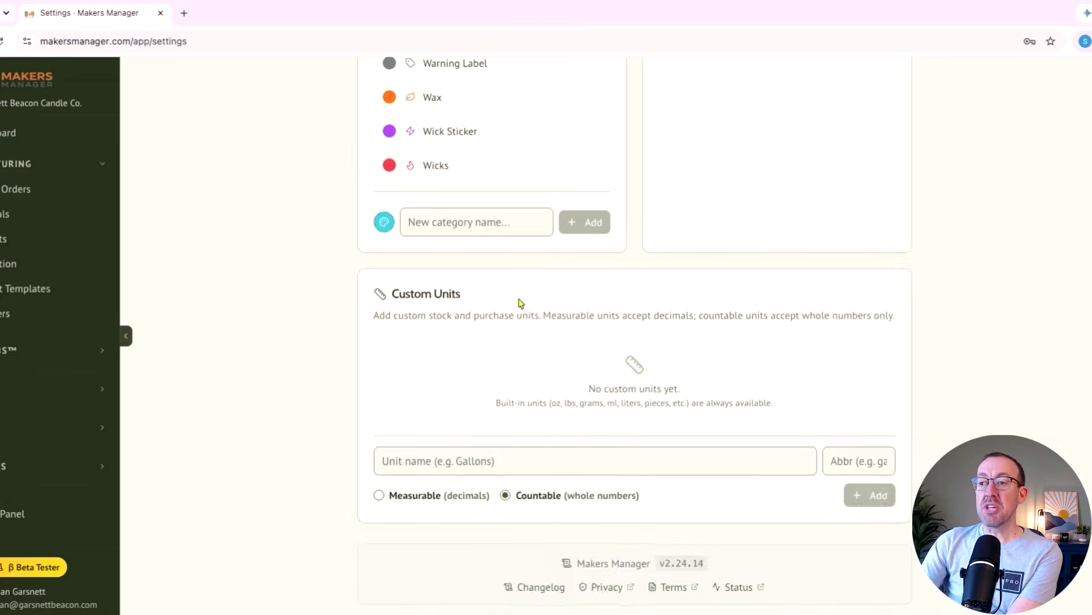
pyautogui.scroll(8, 521, 303)
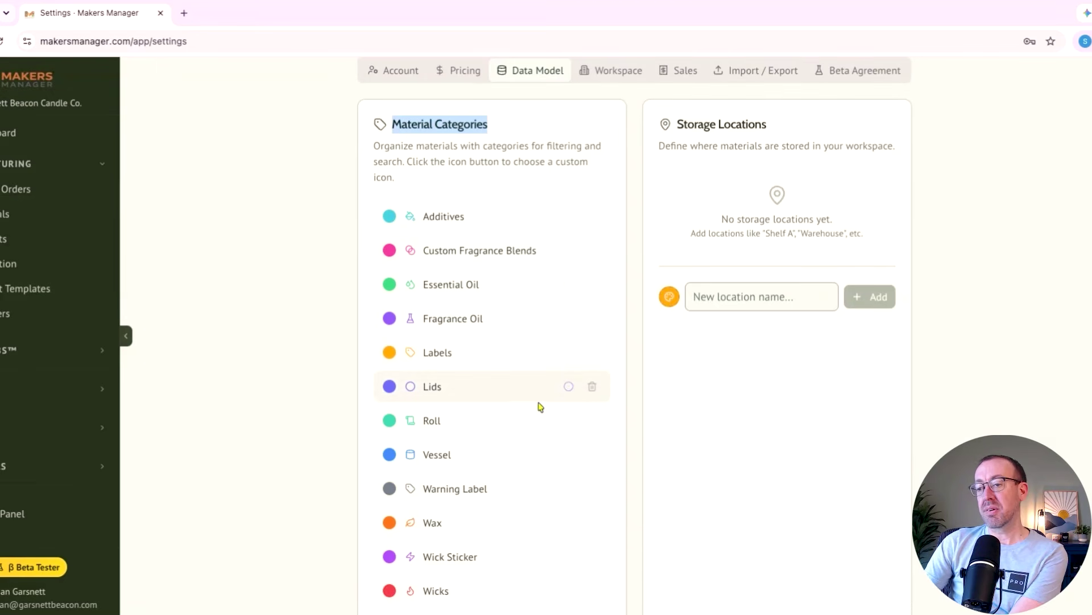
pyautogui.scroll(-2, 532, 403)
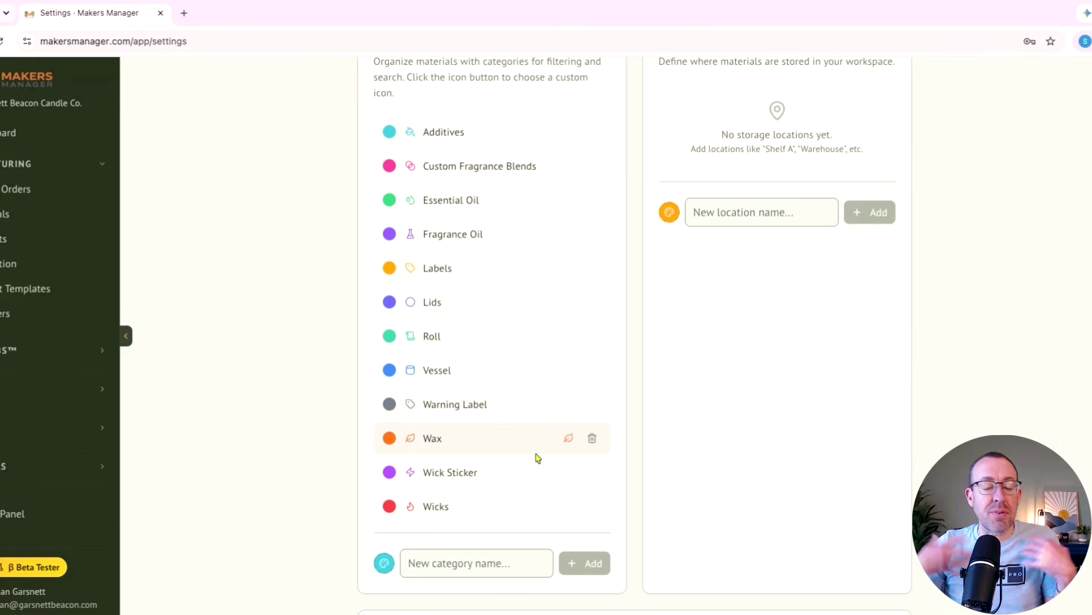
pyautogui.scroll(-1, 488, 549)
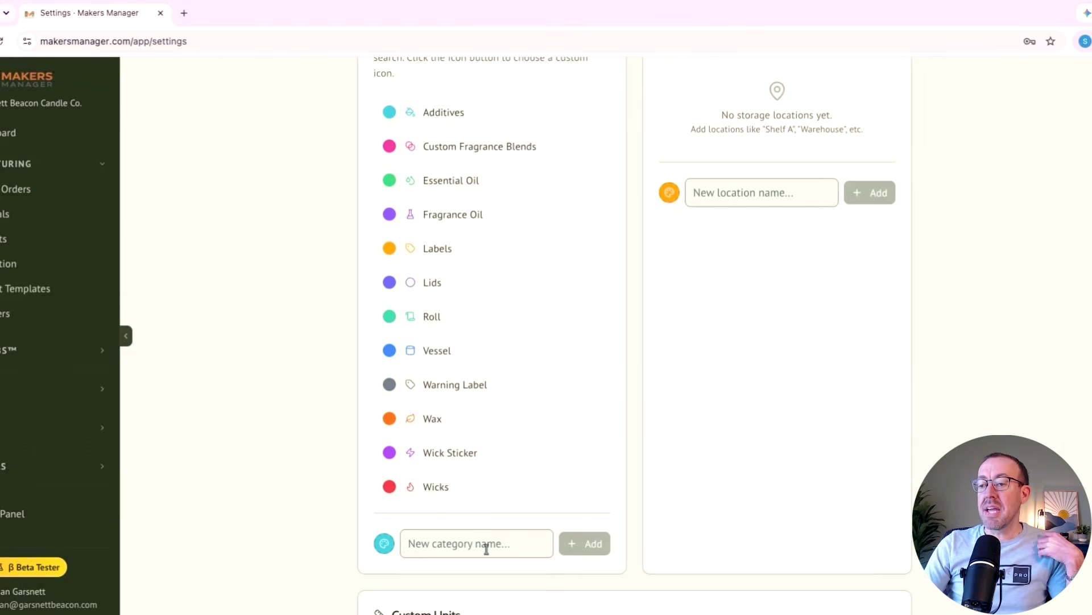
pyautogui.click(477, 549)
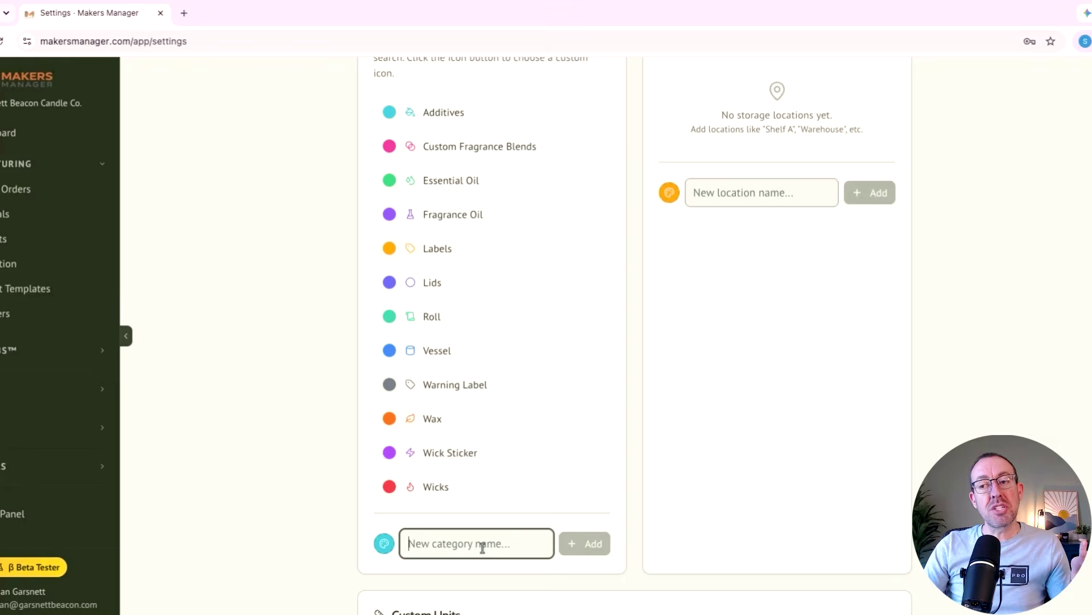
pyautogui.scroll(4, 494, 528)
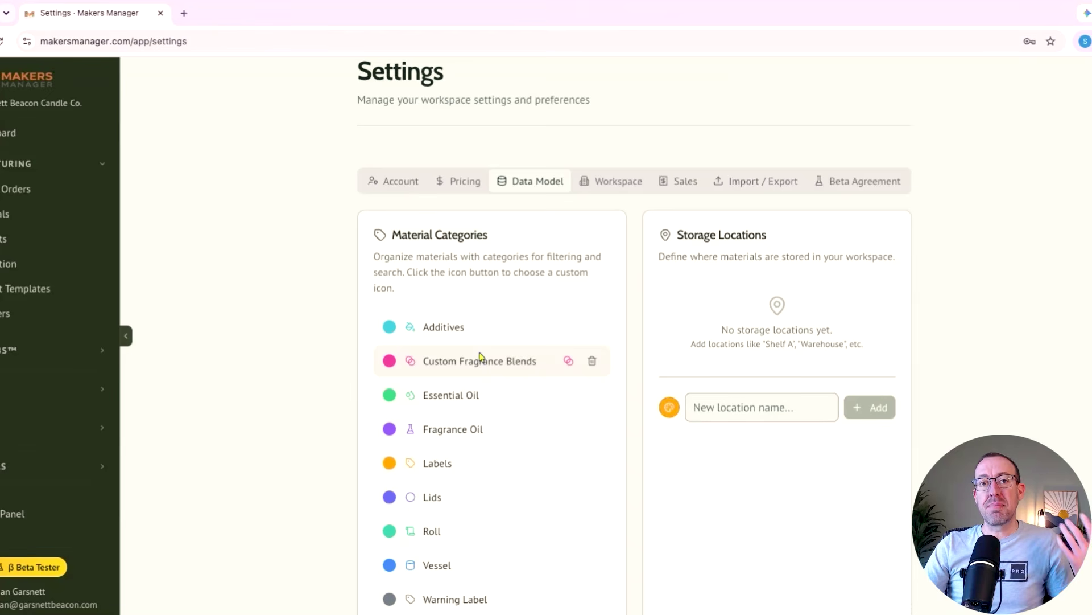
pyautogui.scroll(-5, 492, 364)
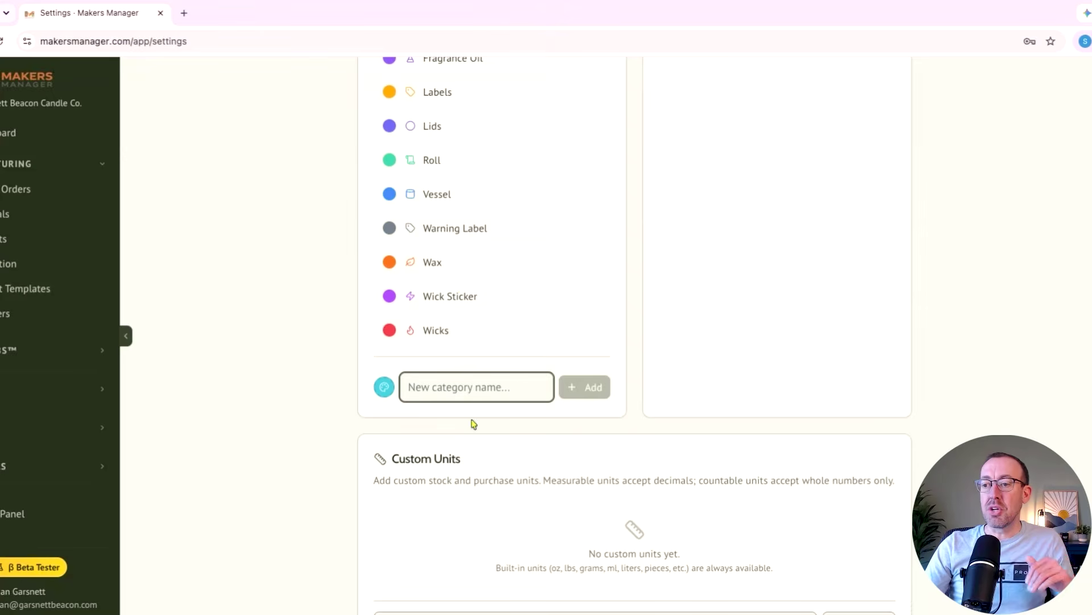
pyautogui.scroll(5, 510, 364)
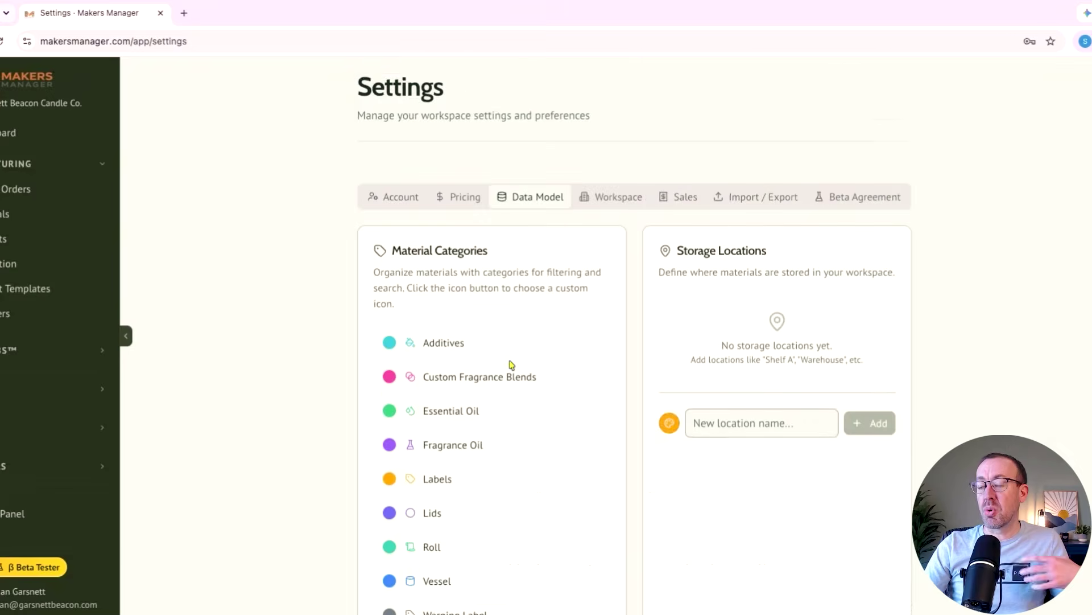
# Review the remaining data model sections and examine the workspace settings for company details, logo, base currency, timezone and company reset
pyautogui.scroll(-7, 510, 364)
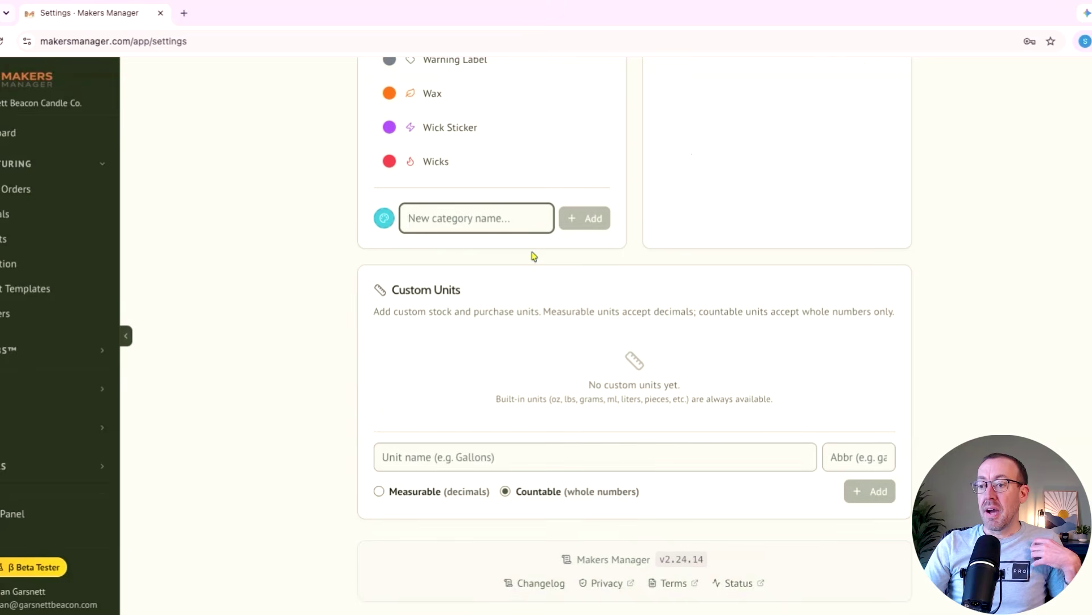
pyautogui.scroll(8, 563, 238)
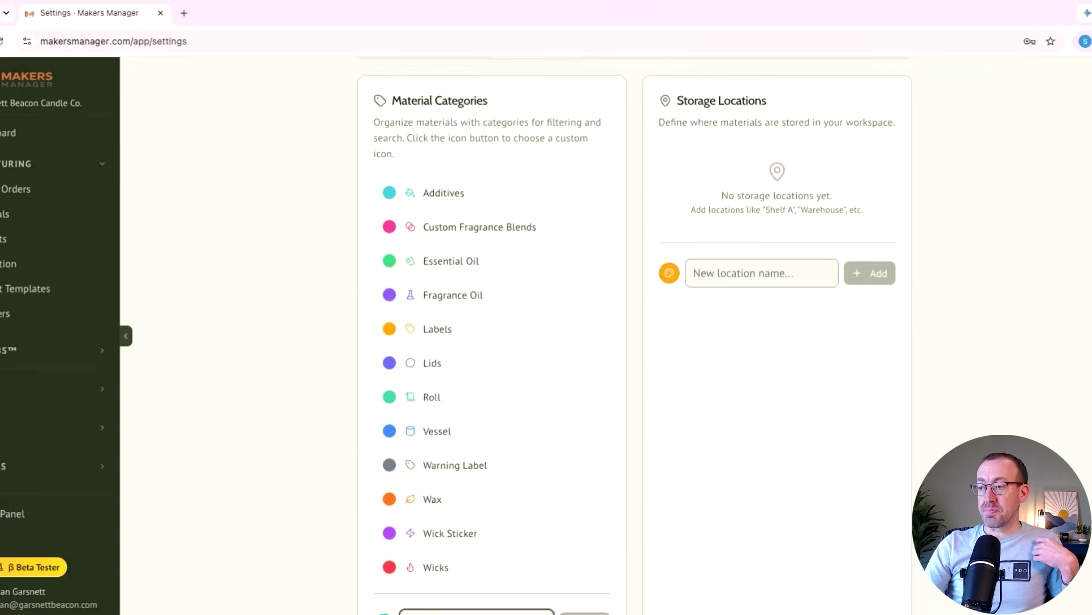
pyautogui.click(629, 198)
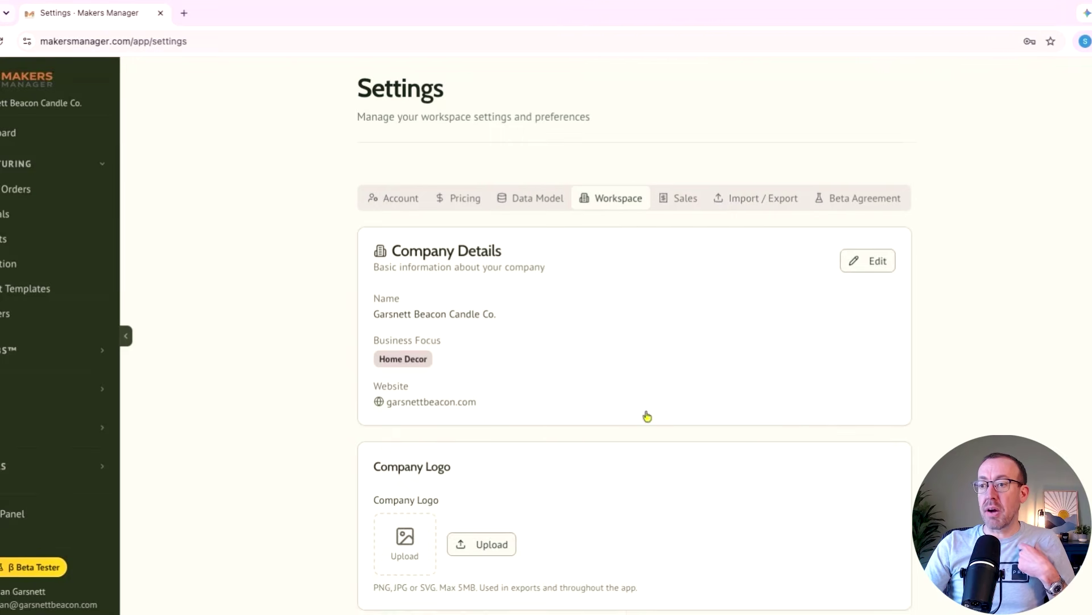
pyautogui.scroll(-8, 556, 307)
pyautogui.scroll(5, 415, 237)
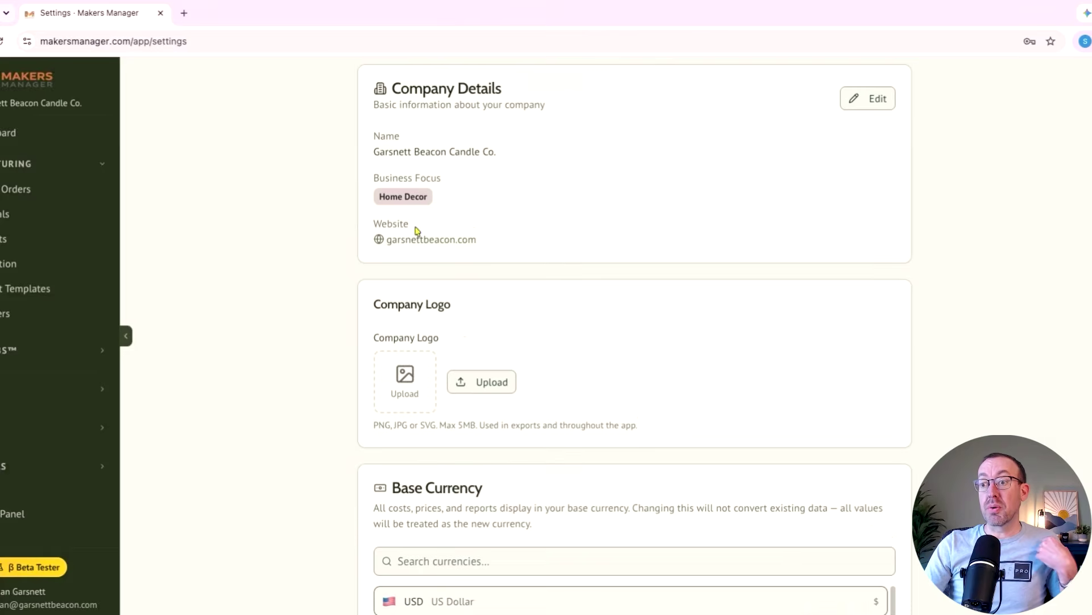
pyautogui.scroll(-5, 446, 254)
pyautogui.scroll(-8, 513, 302)
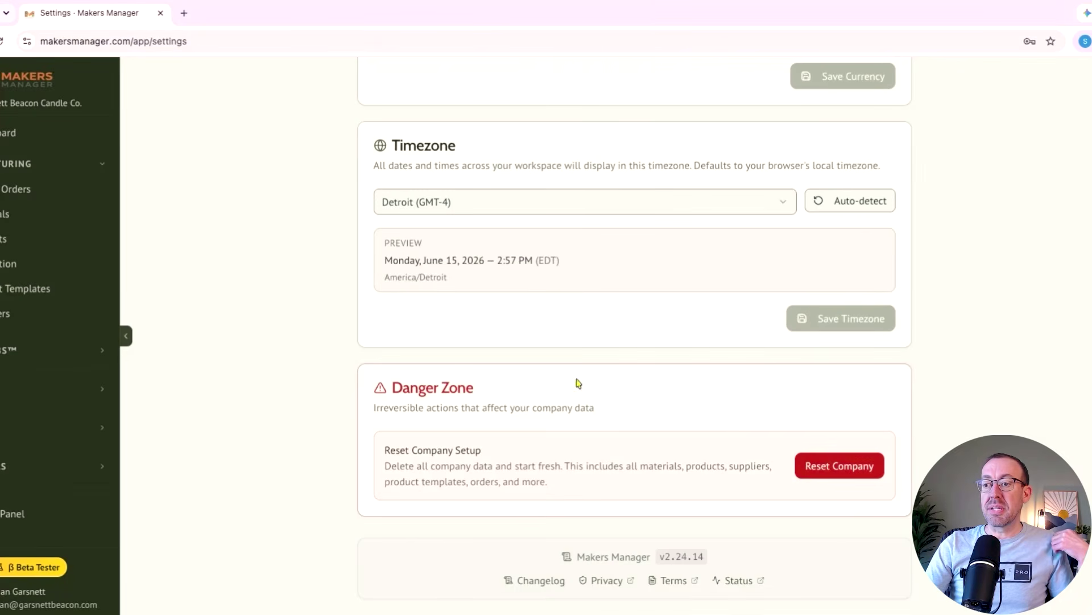
pyautogui.scroll(15, 663, 290)
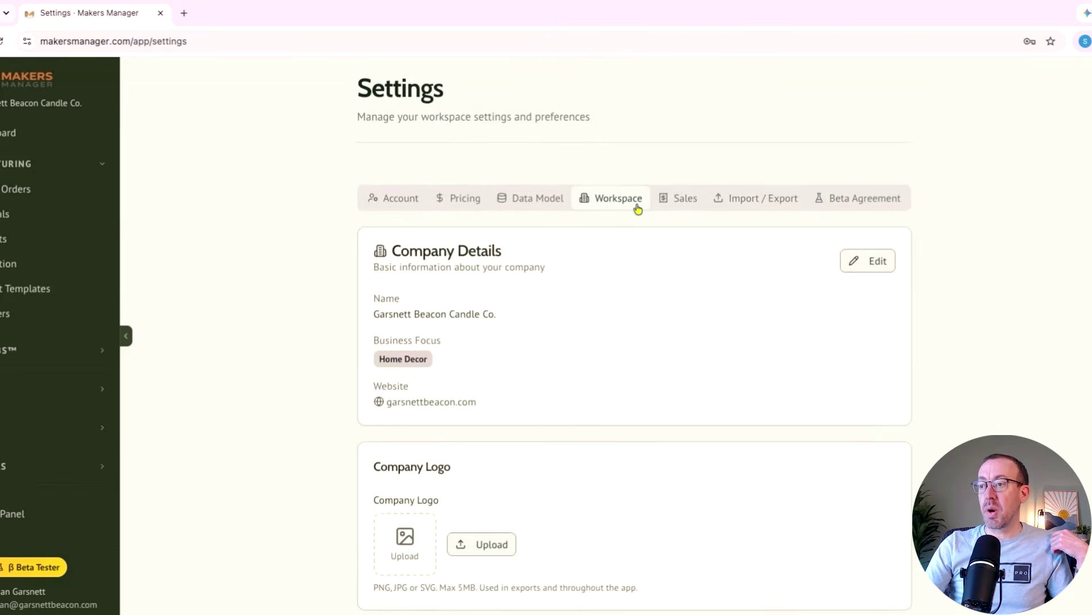
# Examine the default sales tax rate setting and the data import, CSV export and template download options
pyautogui.click(681, 201)
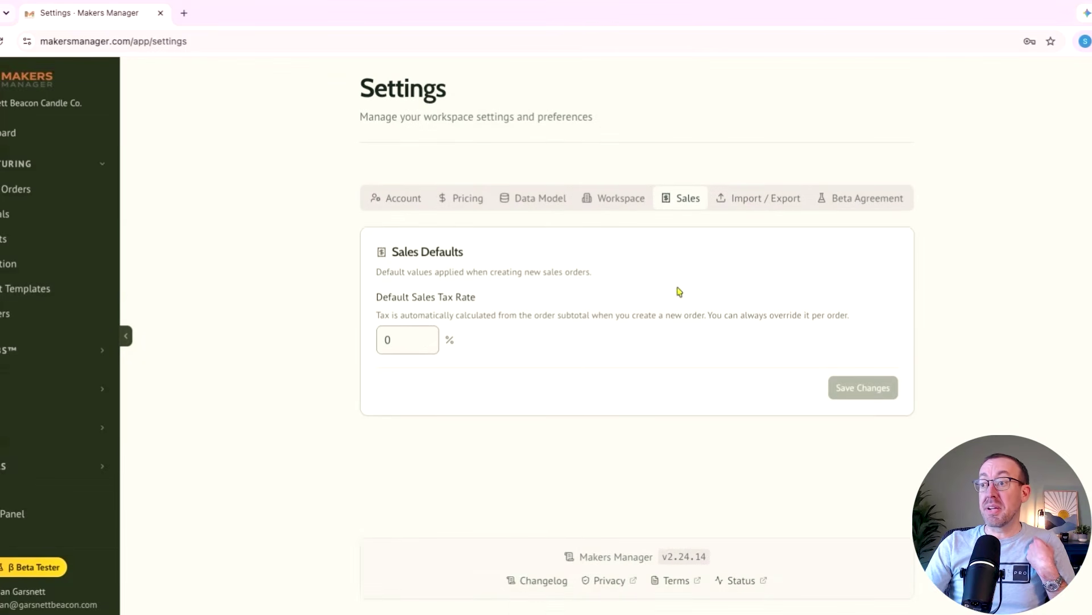
pyautogui.click(762, 202)
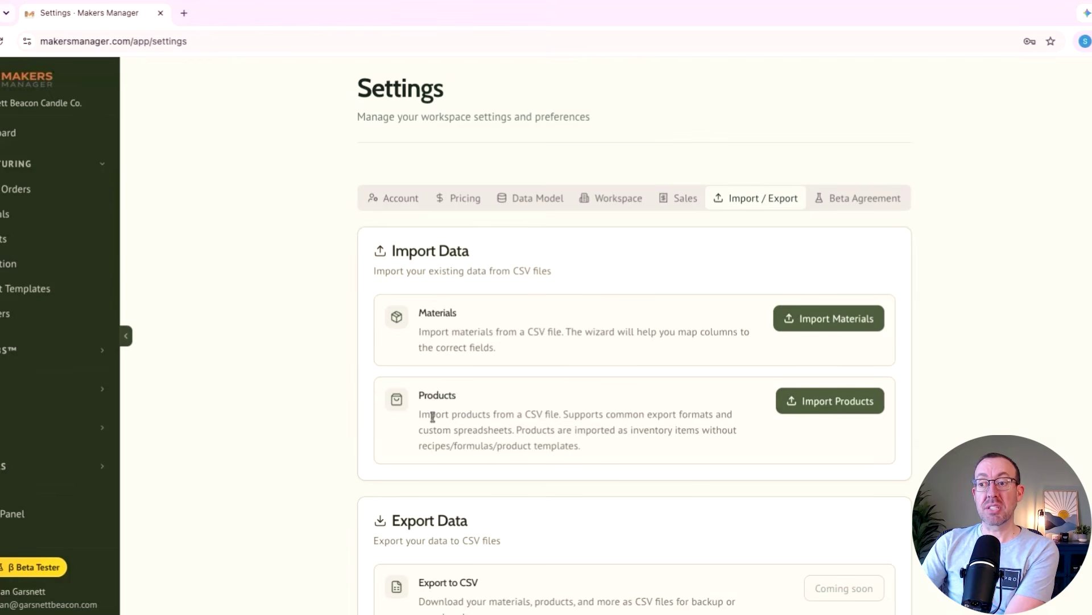
pyautogui.scroll(-5, 547, 439)
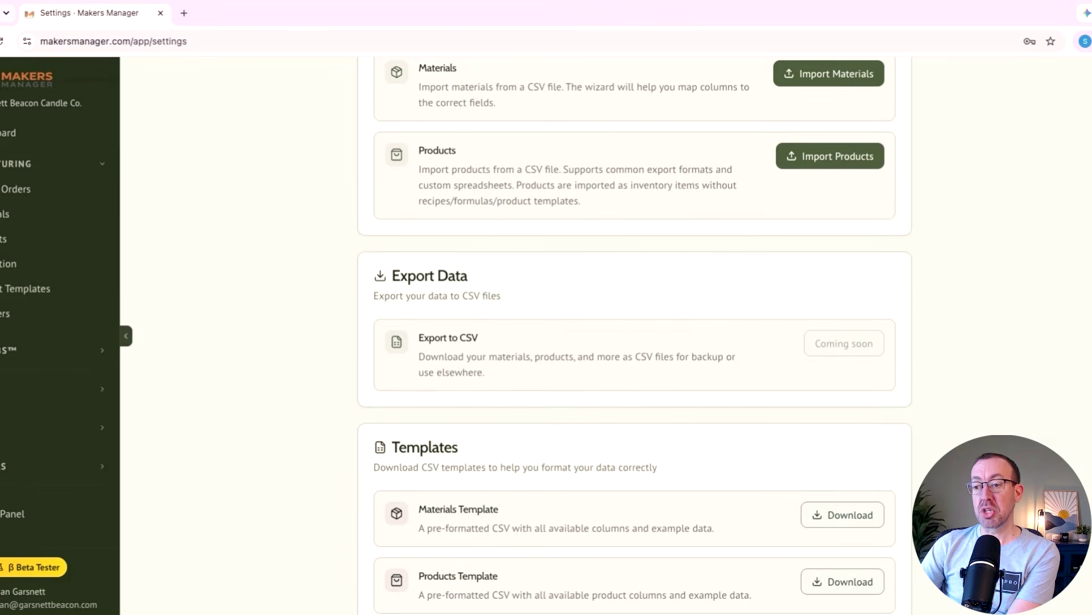
pyautogui.scroll(-2, 635, 327)
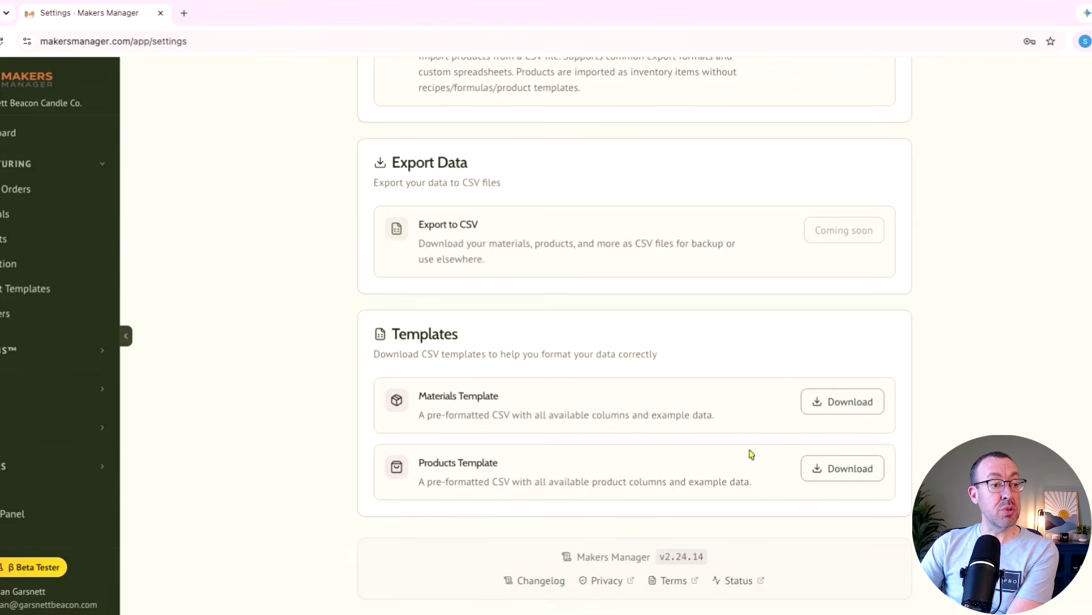
pyautogui.scroll(6, 882, 364)
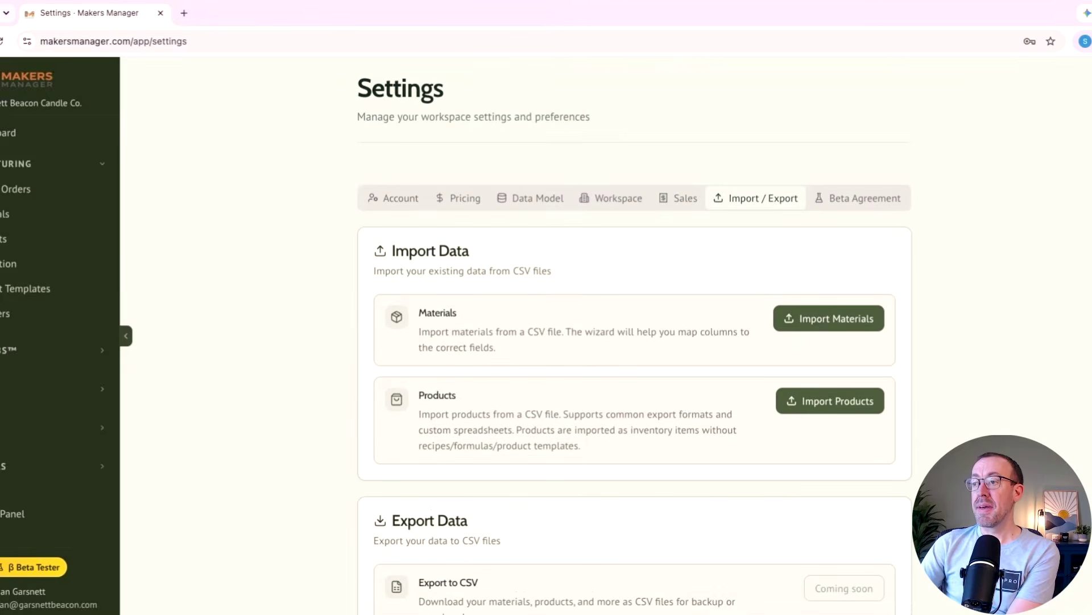
# Look through the beta agreement and account settings, and return to the dashboard
pyautogui.click(879, 196)
pyautogui.click(405, 205)
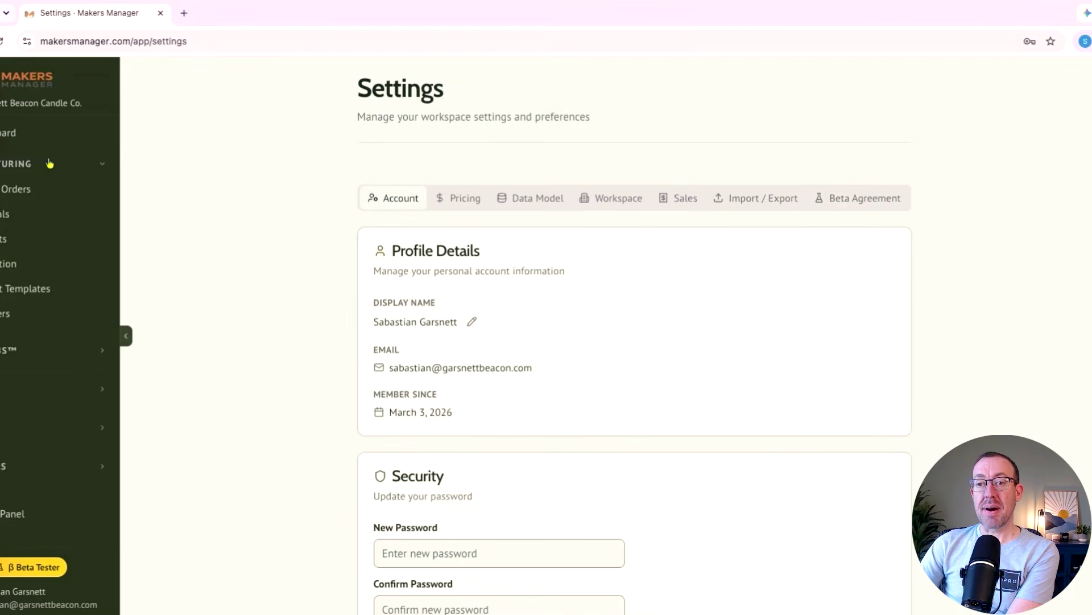
pyautogui.click(51, 133)
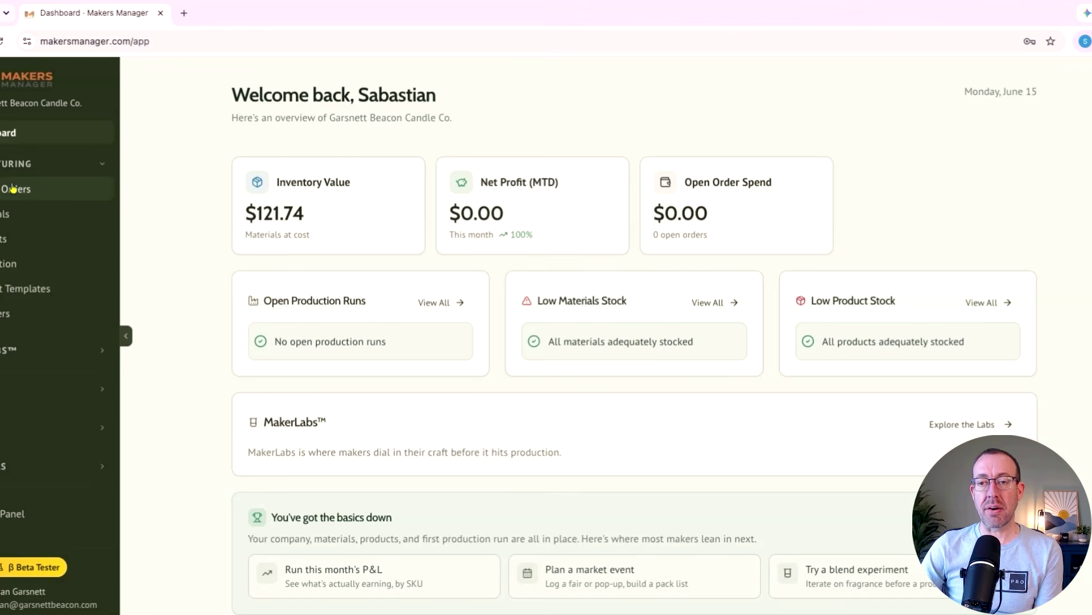
# Open the Candle Science supplier record and examine its edit form down to the notes, cancelling the edit
pyautogui.click(10, 317)
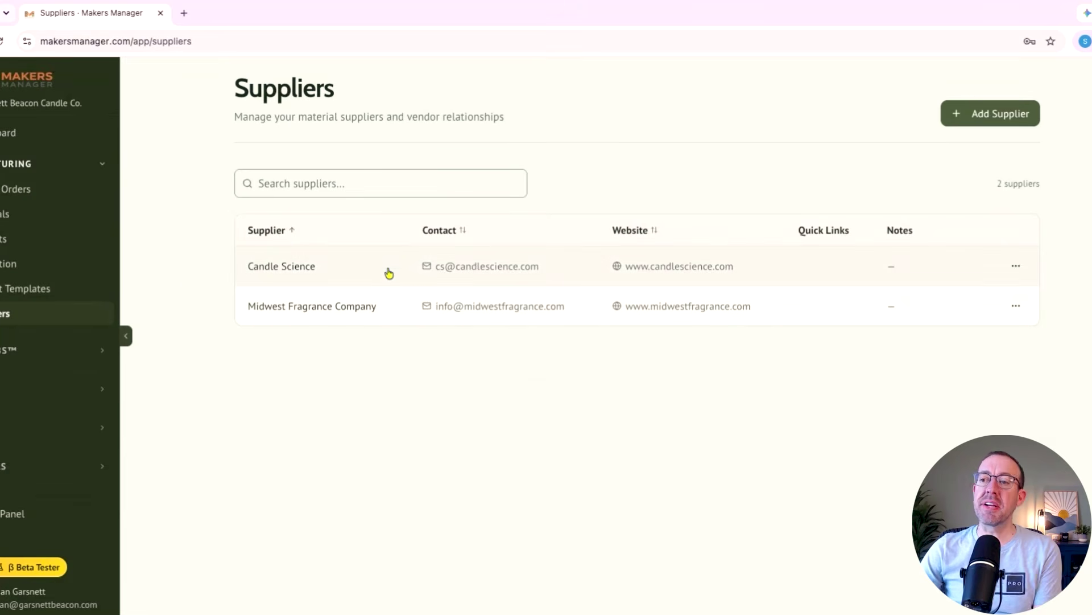
pyautogui.click(304, 267)
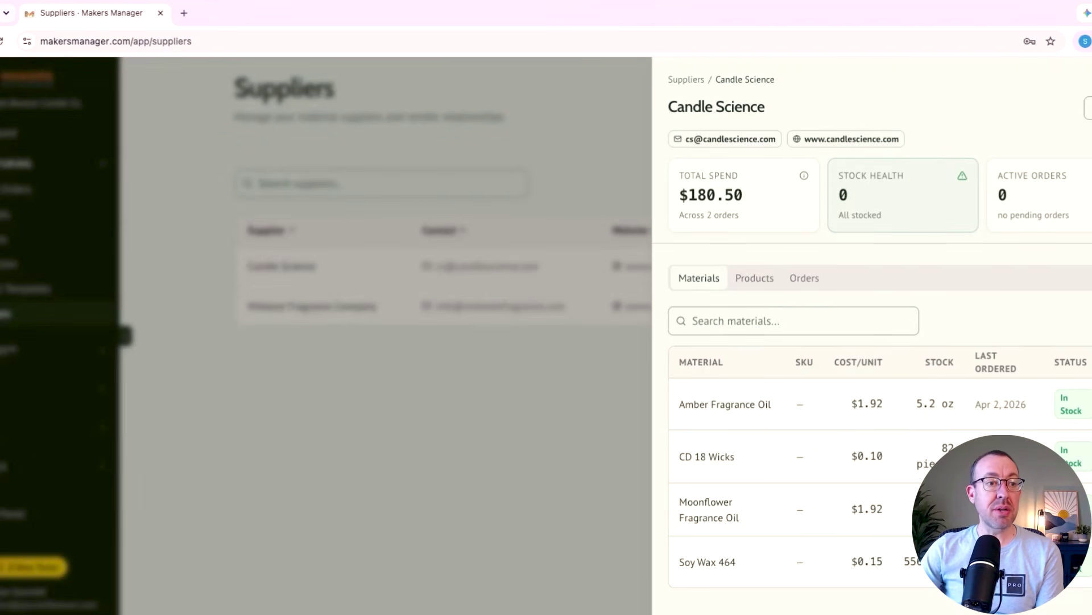
pyautogui.click(1088, 108)
pyautogui.scroll(-1, 569, 455)
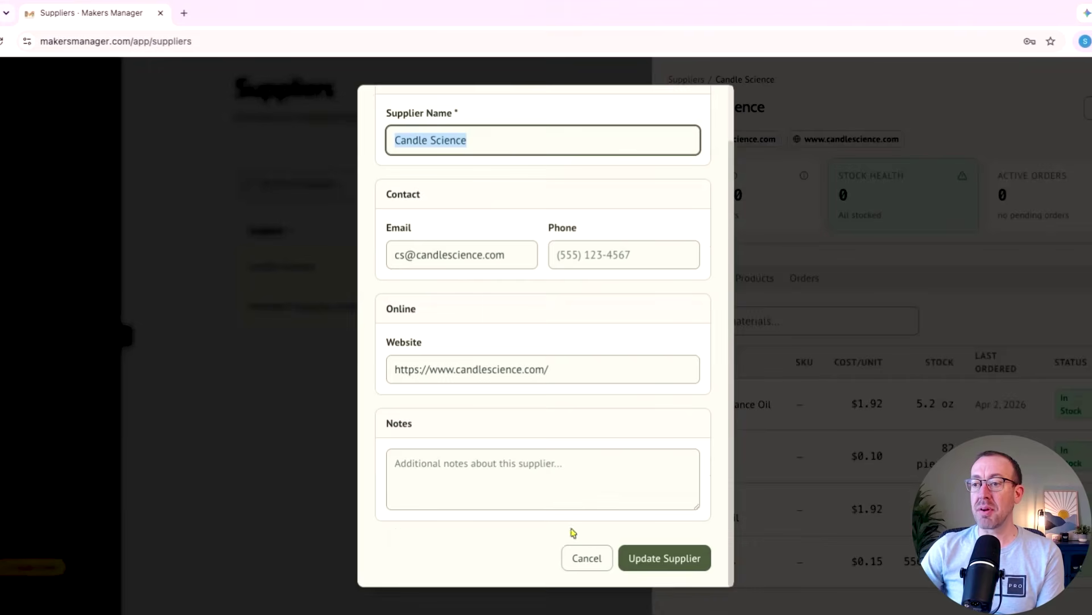
pyautogui.scroll(1, 455, 278)
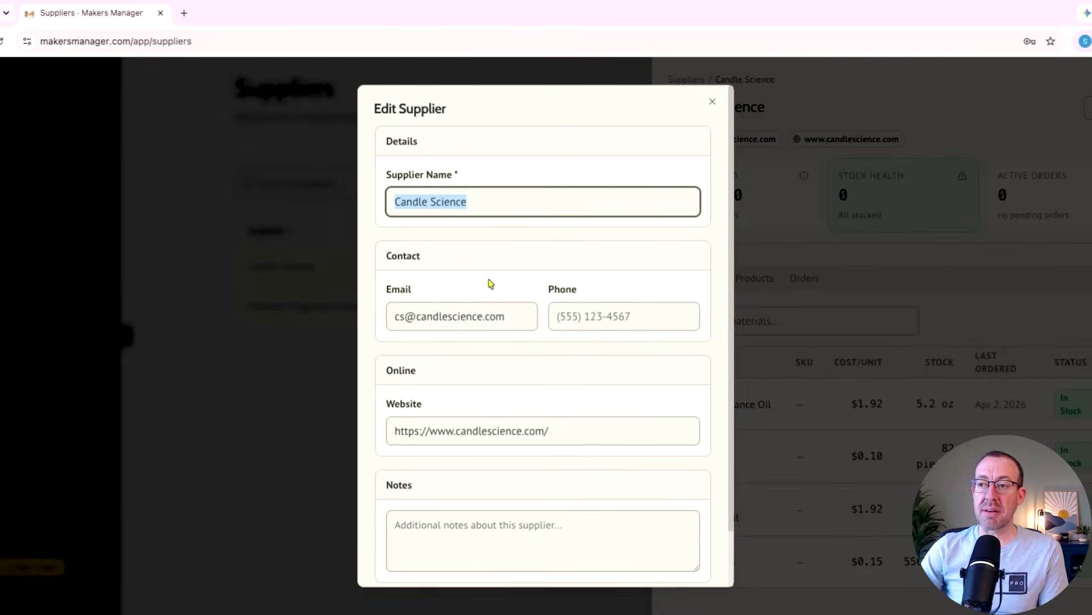
pyautogui.scroll(-1, 626, 393)
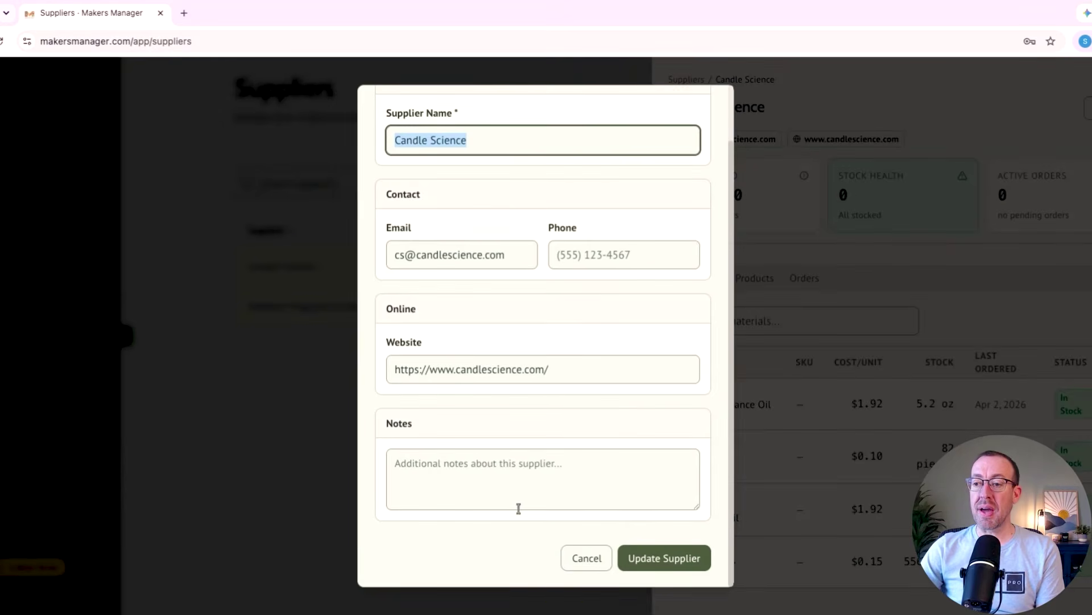
pyautogui.click(467, 472)
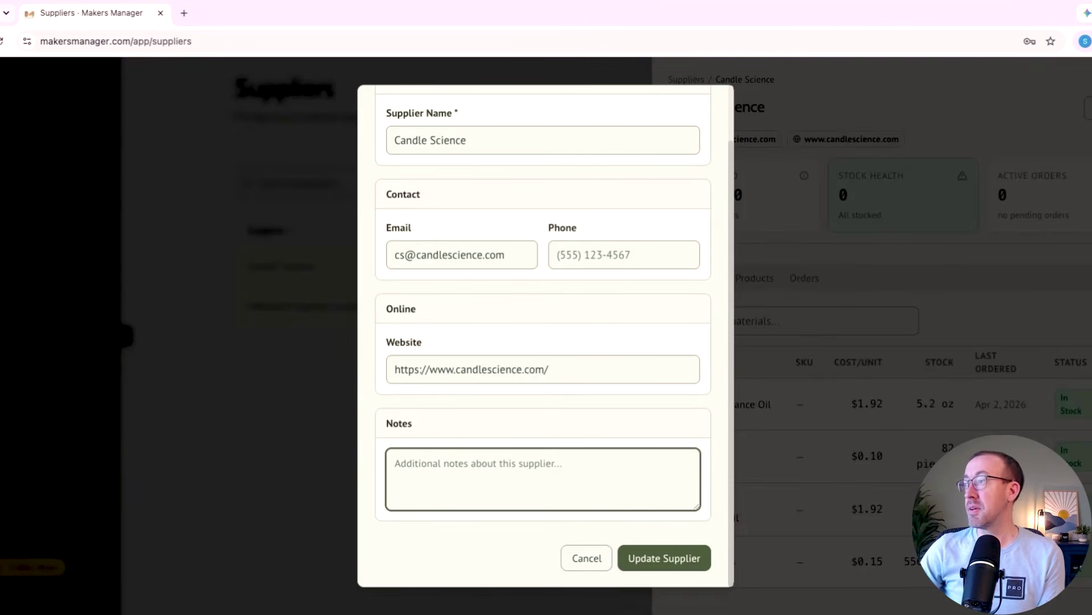
pyautogui.click(587, 559)
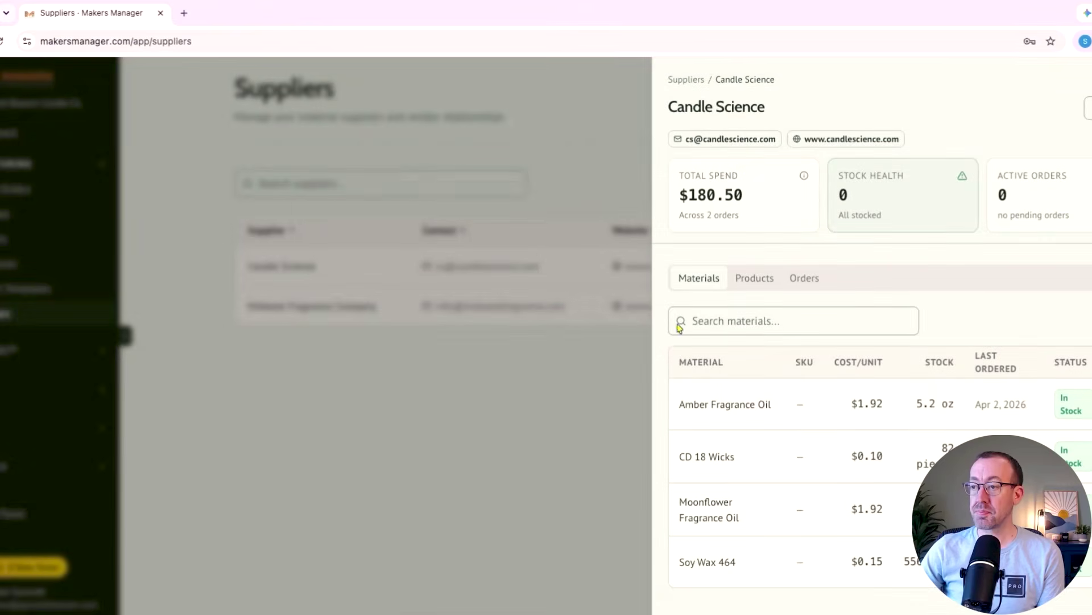
# Examine the products, materials and orders linked to Candle Science, and close the supplier's details
pyautogui.click(745, 288)
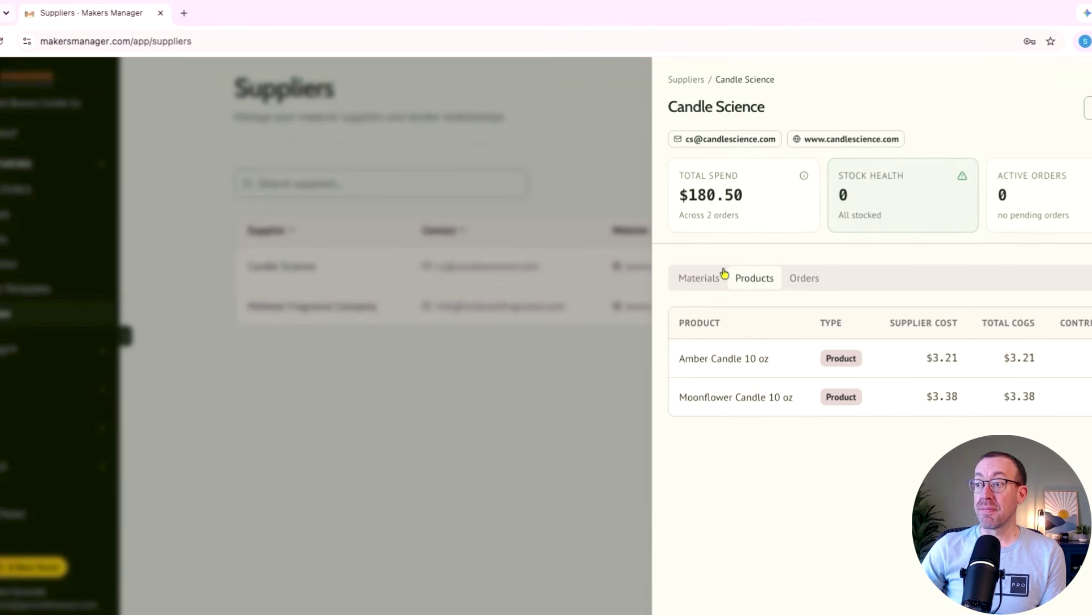
pyautogui.click(705, 282)
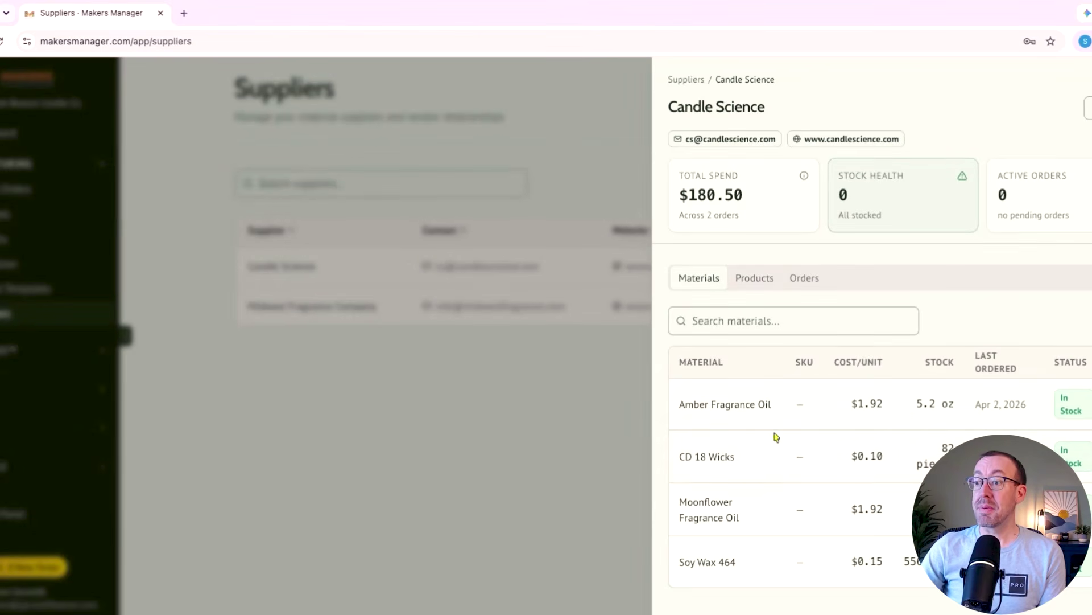
pyautogui.click(804, 279)
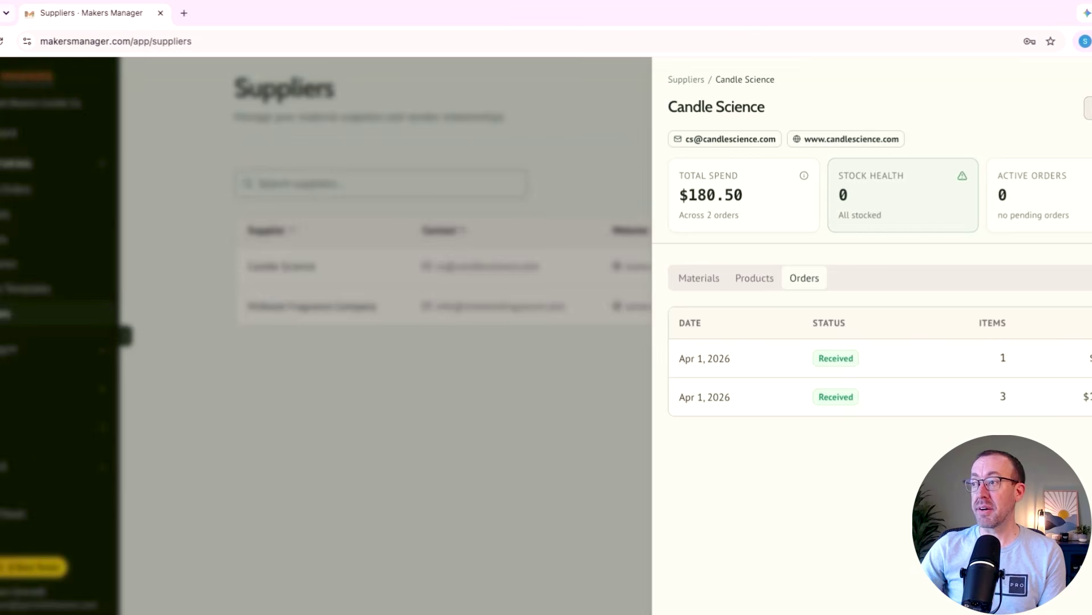
pyautogui.click(1091, 77)
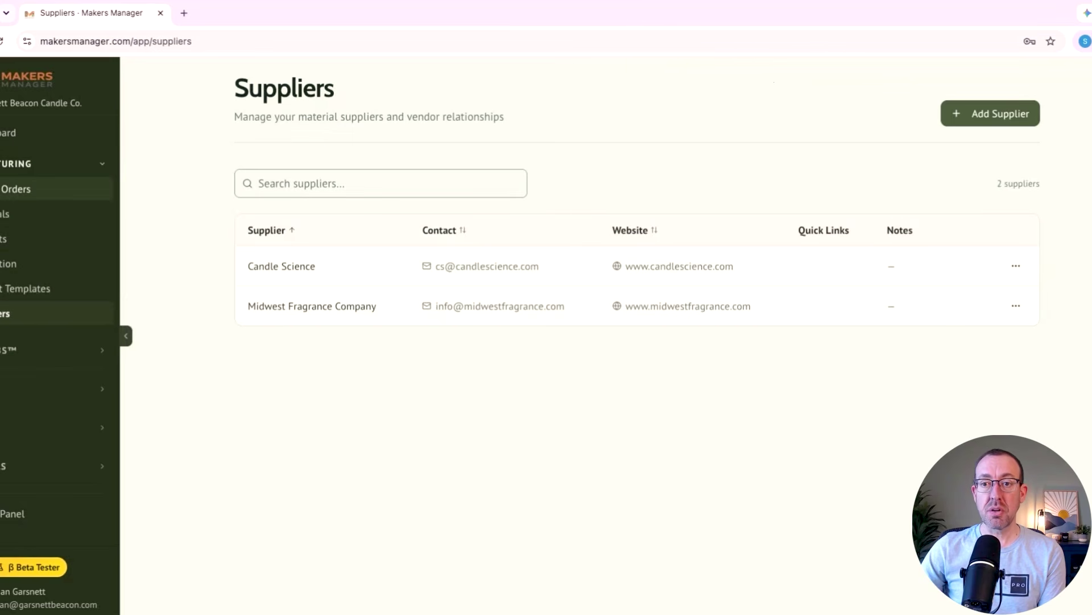
# Open the three-item Candle Science supply order, view its editable details, and close the order
pyautogui.click(64, 188)
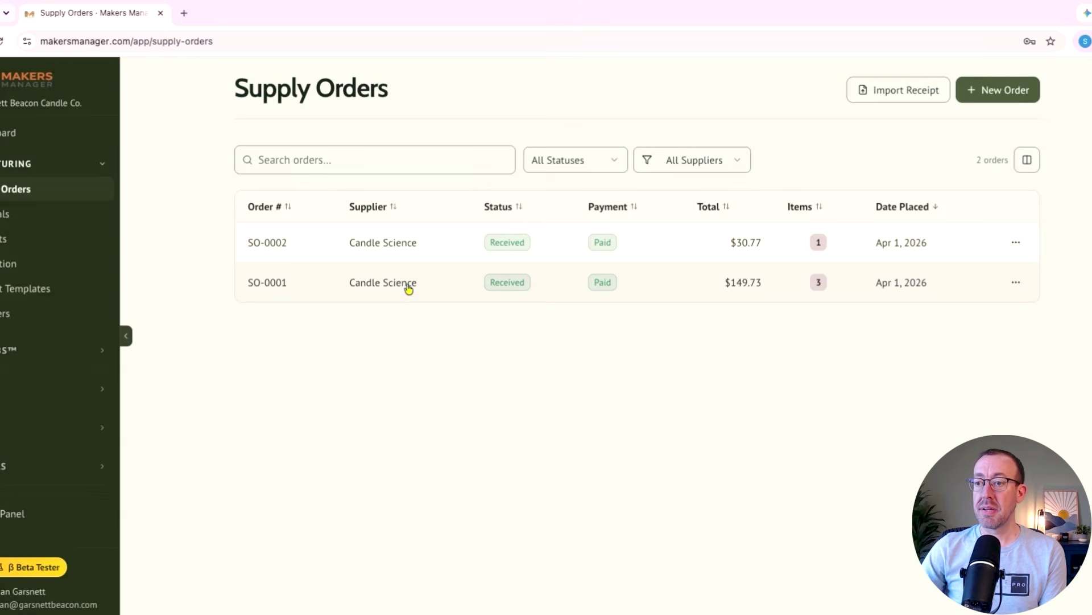
pyautogui.click(385, 285)
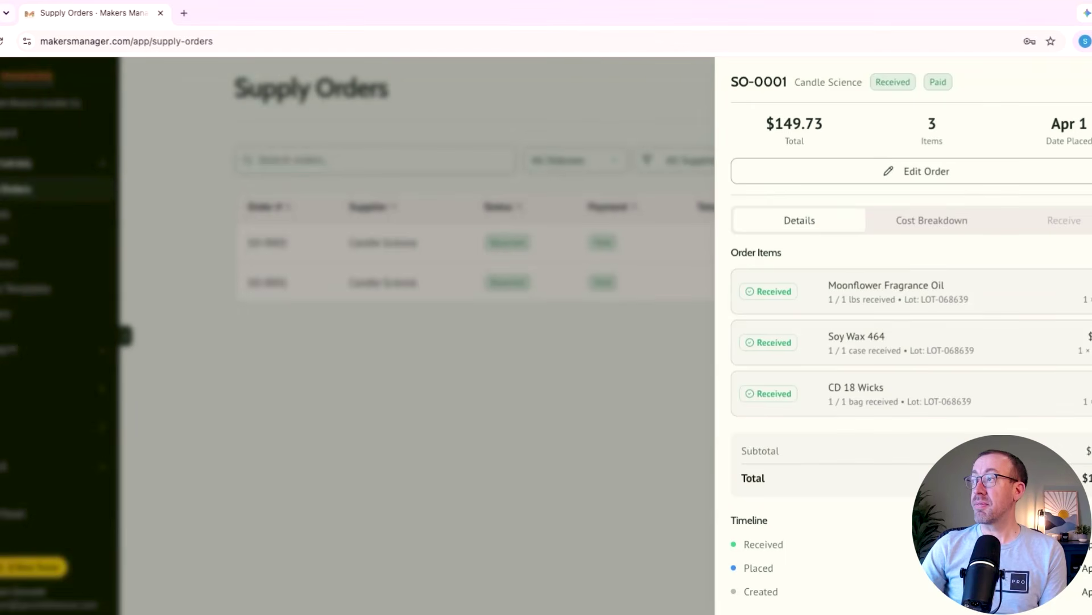
pyautogui.click(954, 178)
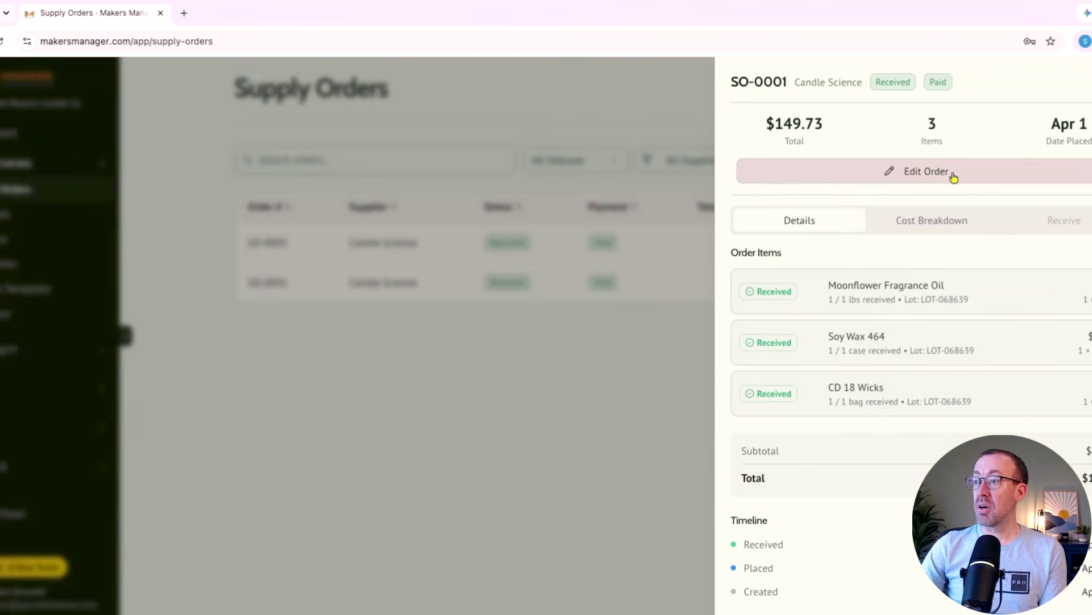
pyautogui.click(981, 179)
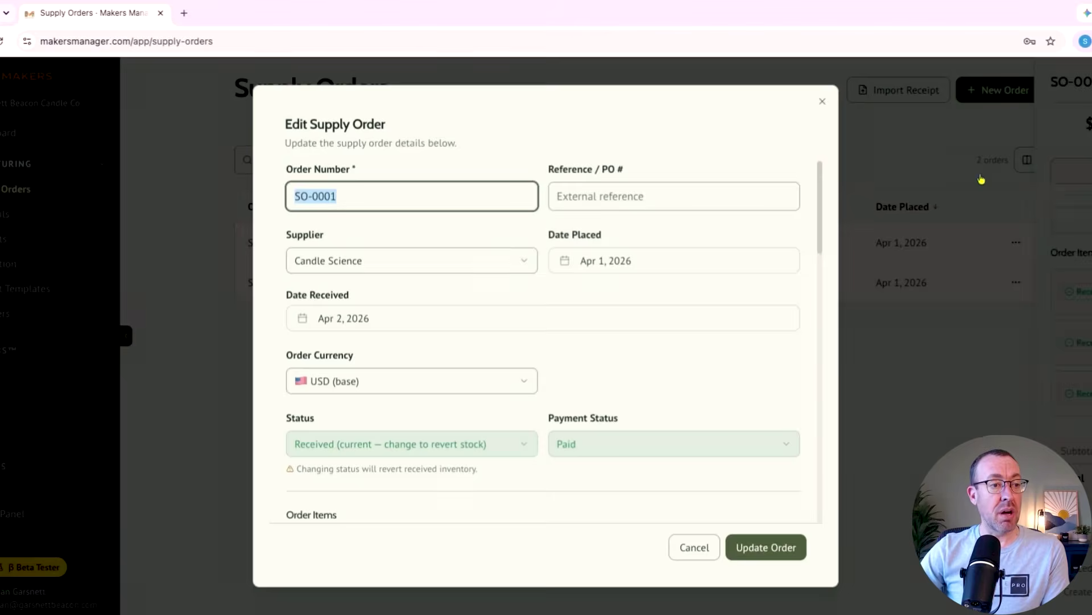
pyautogui.click(823, 102)
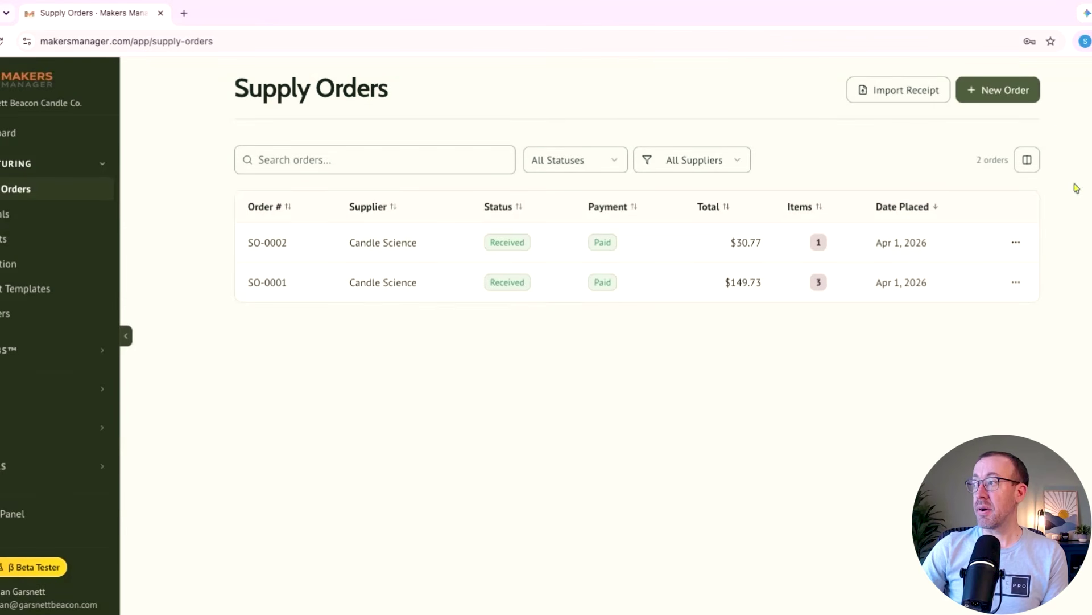
# Examine the new supply order form, including purchase details, discount, tax, shipping, notes and invoice attachment, and cancel it
pyautogui.click(1001, 98)
pyautogui.scroll(-6, 614, 473)
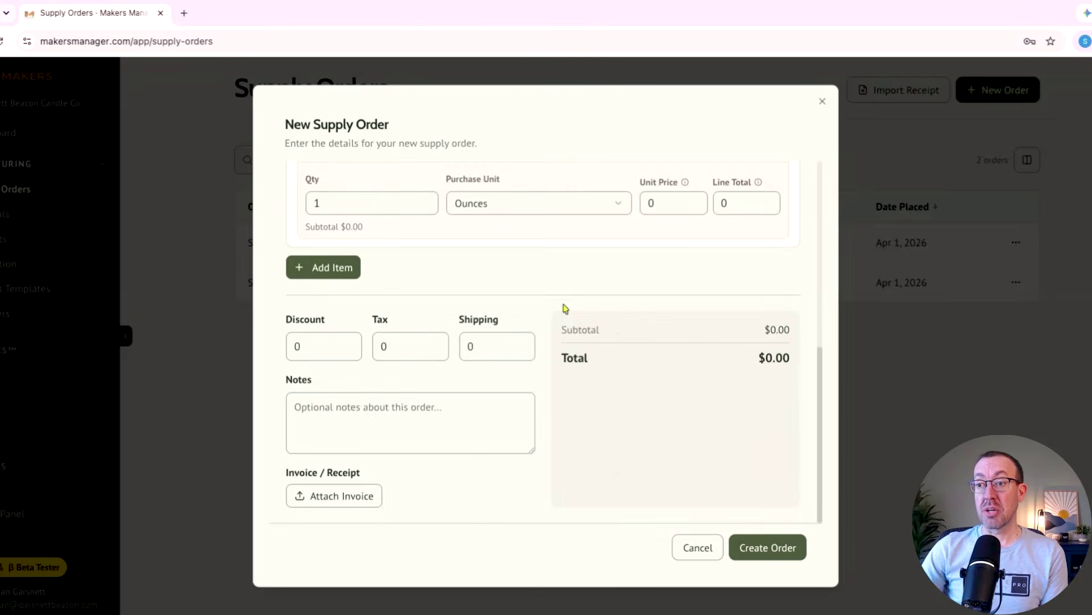
pyautogui.scroll(2, 512, 336)
pyautogui.scroll(-3, 472, 458)
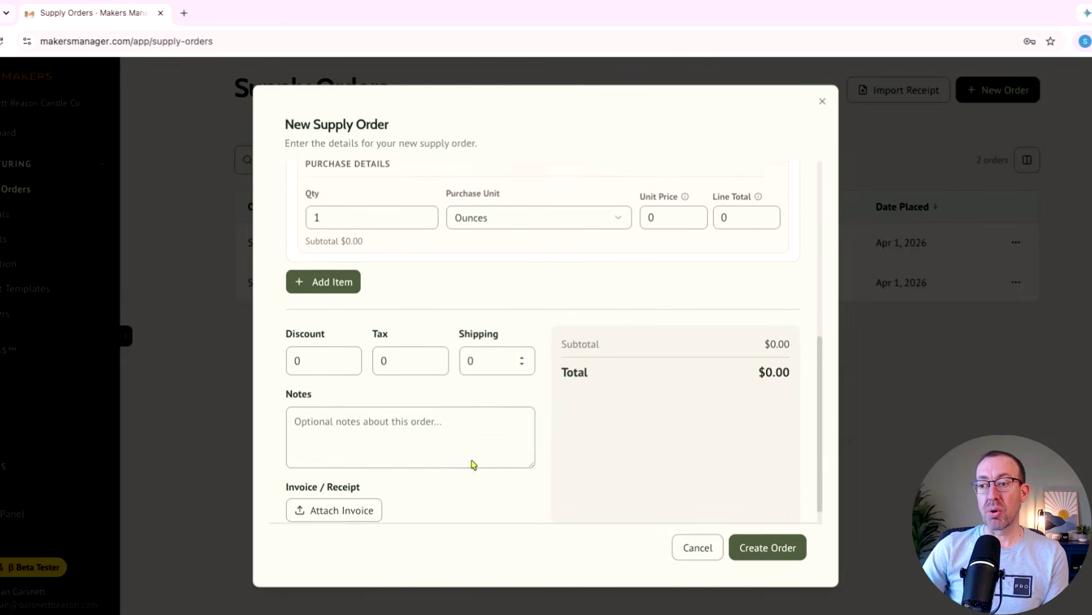
pyautogui.click(700, 547)
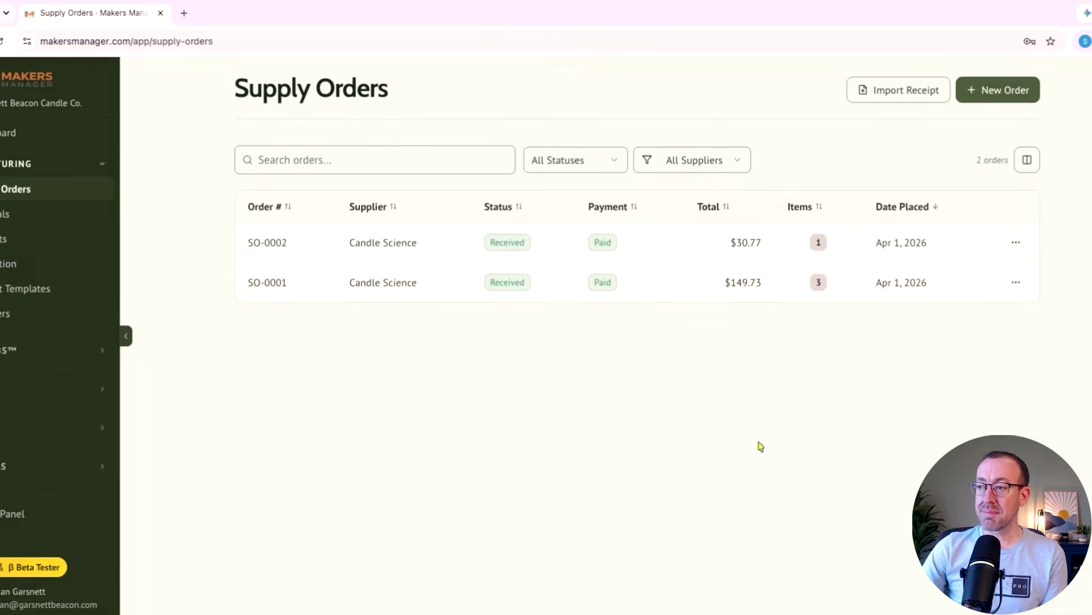
# View the receipt import option for supply orders, close it, and open the materials list
pyautogui.click(898, 93)
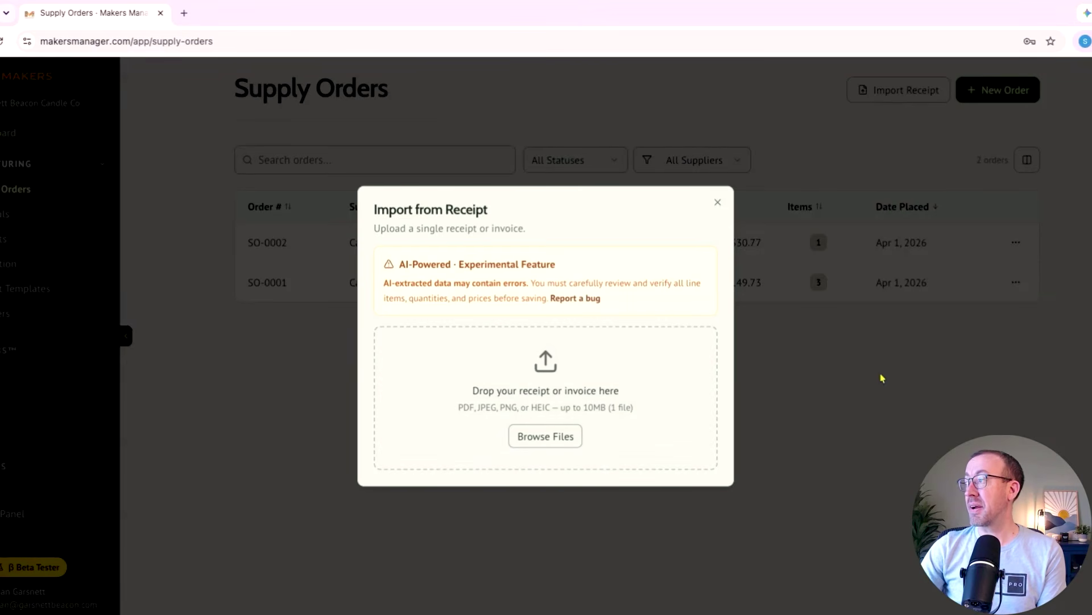
pyautogui.click(920, 394)
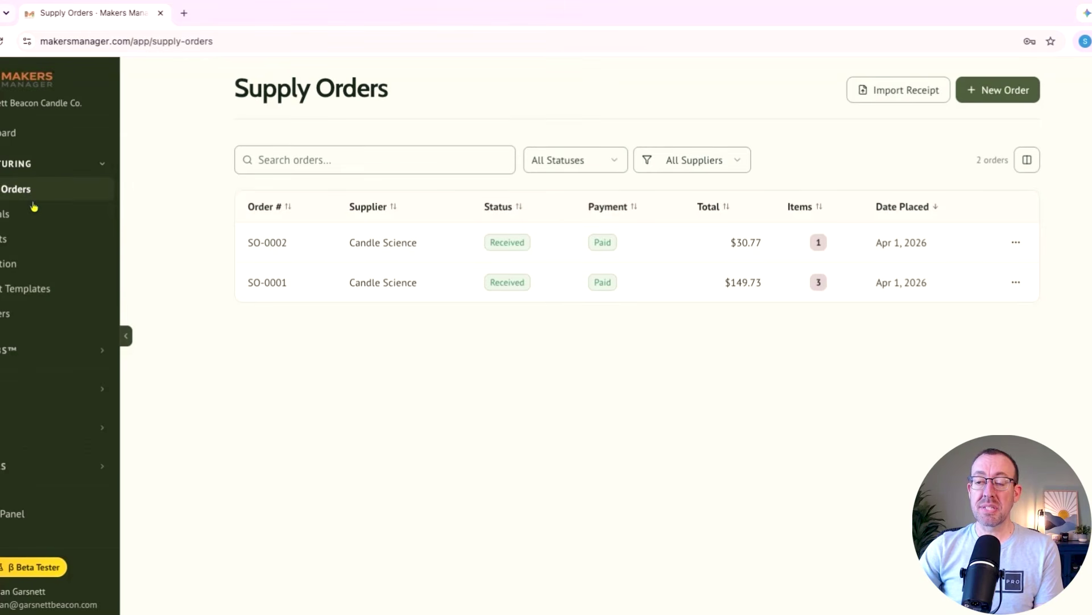
pyautogui.click(3, 215)
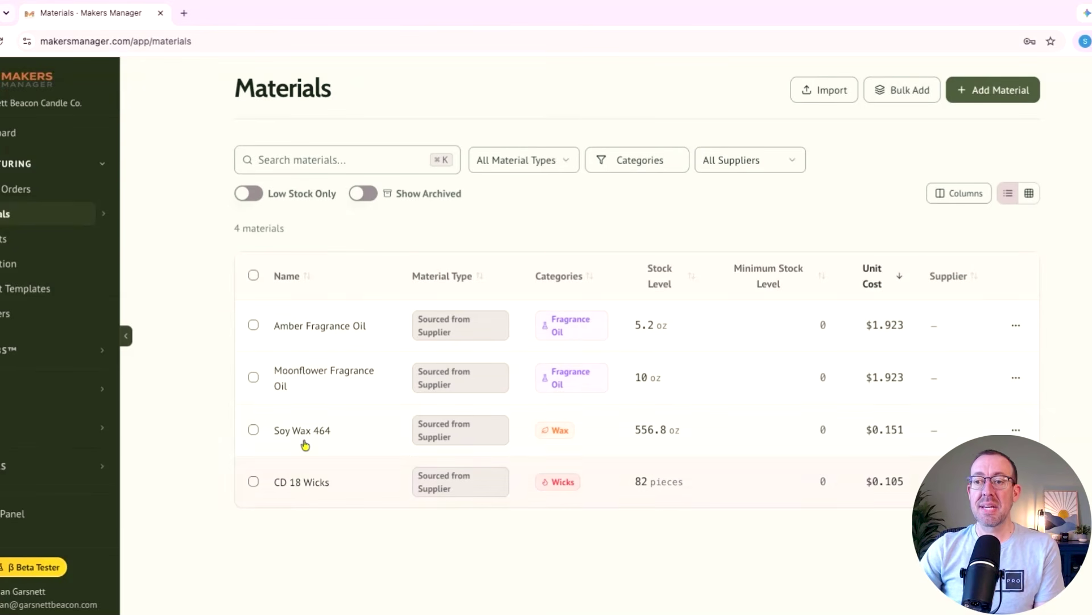
# Open Amber Fragrance Oil for editing and examine its category, purchase, stock and sourcing fields
pyautogui.click(329, 329)
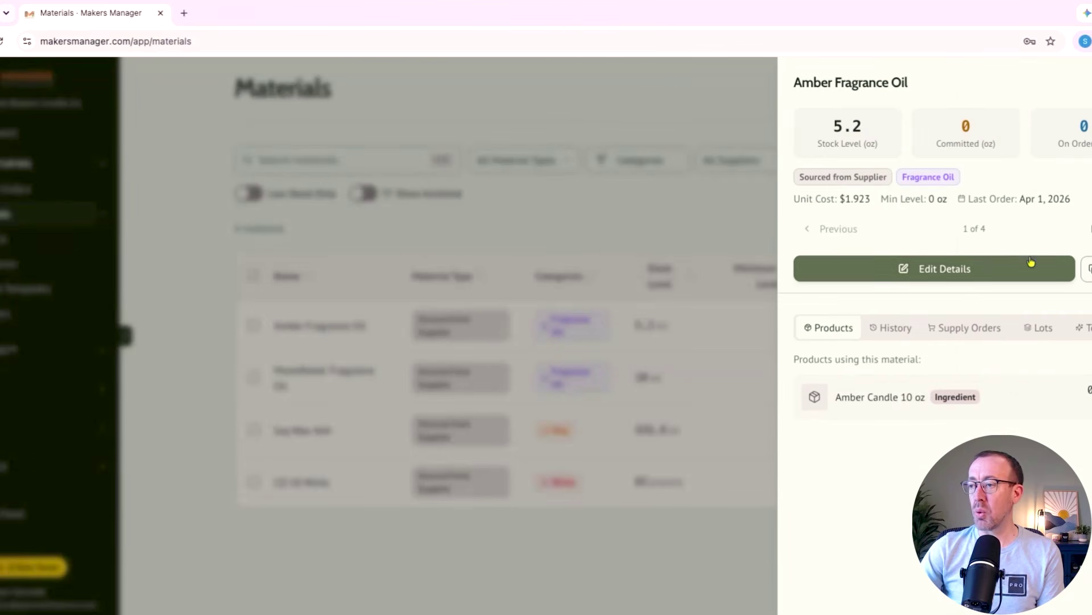
pyautogui.click(1005, 268)
pyautogui.scroll(-5, 424, 363)
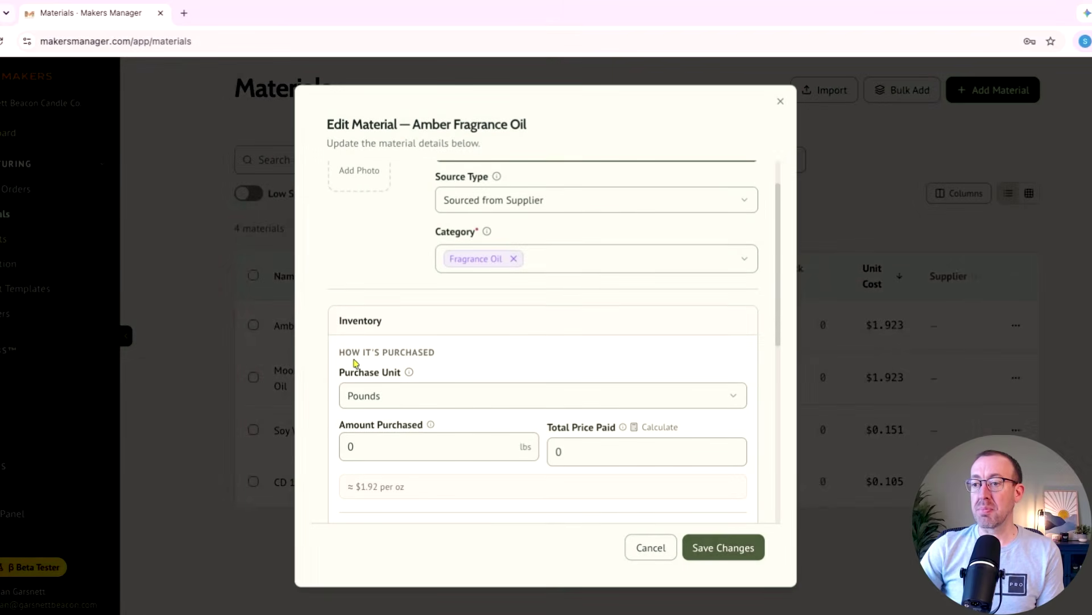
pyautogui.scroll(3, 346, 305)
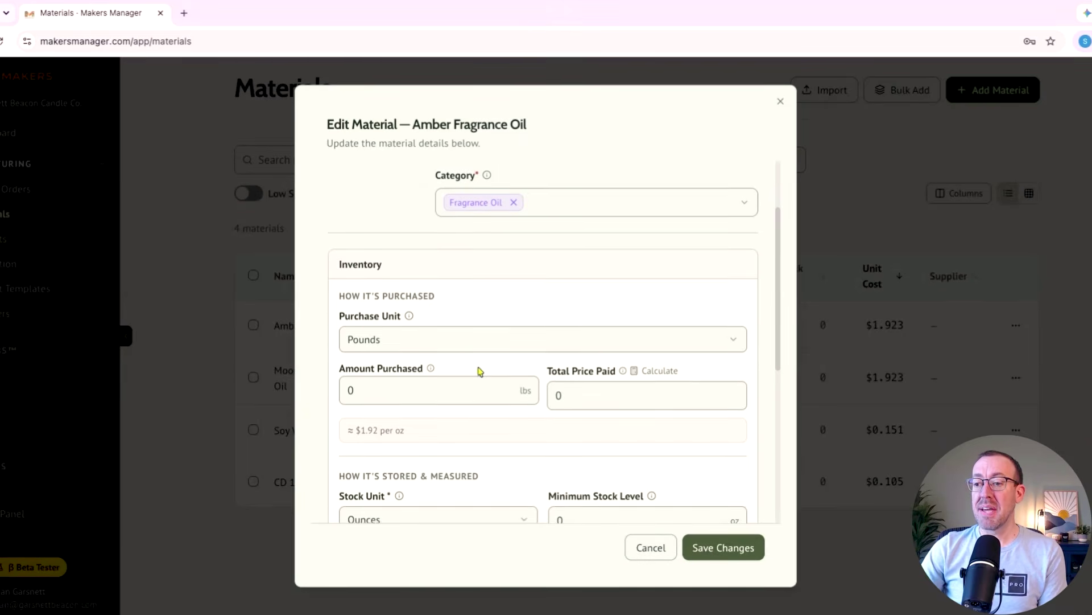
pyautogui.scroll(-5, 398, 244)
pyautogui.scroll(2, 410, 339)
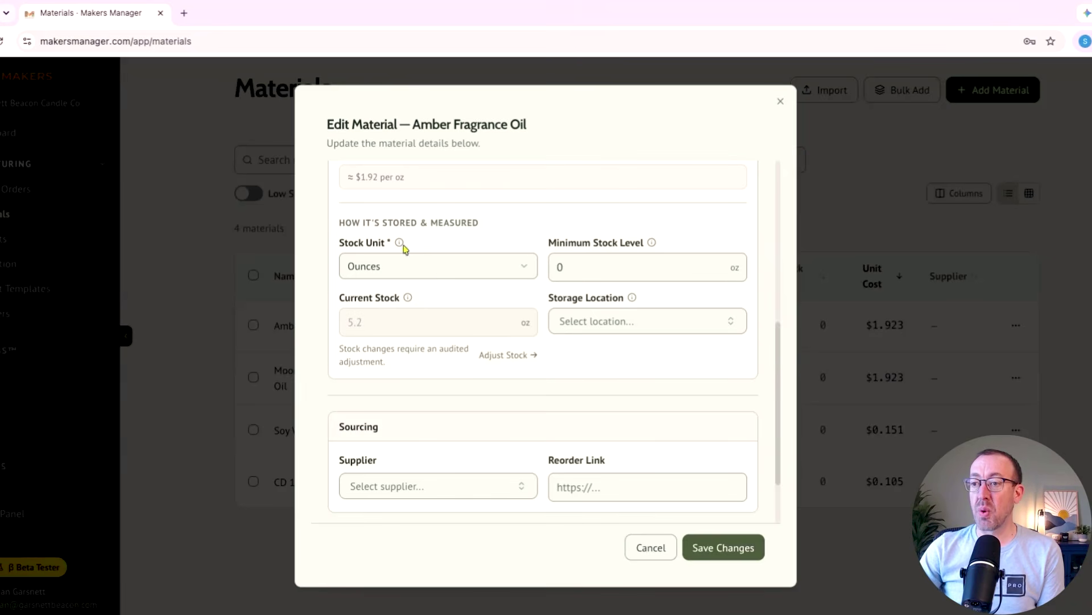
pyautogui.scroll(3, 524, 343)
pyautogui.scroll(-5, 524, 343)
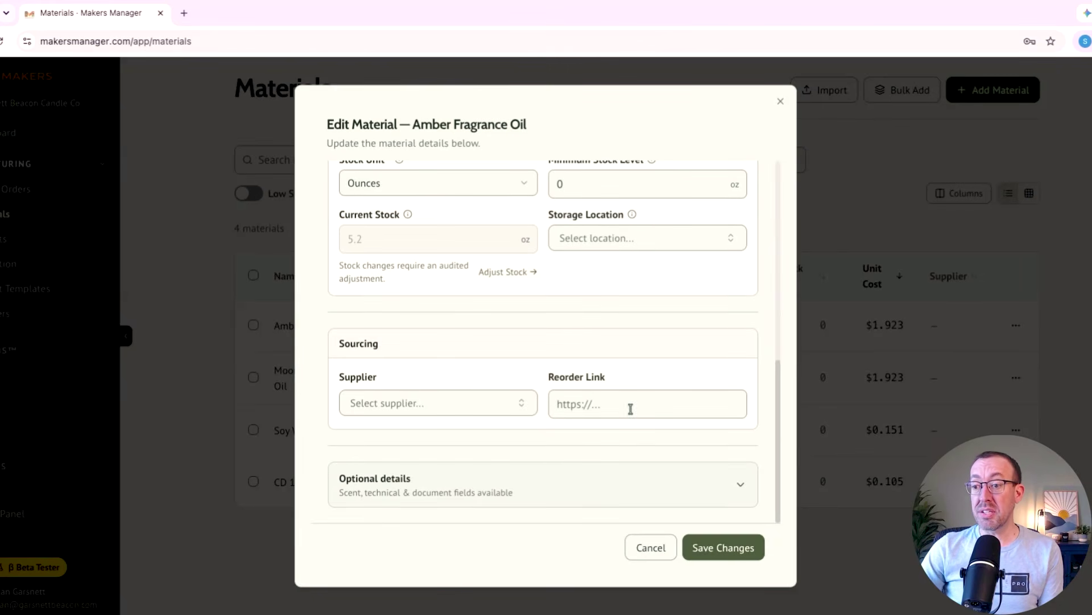
# Expand the material's optional details, view the scent profile and scent notes, and switch Contains Essential Oils on and off again
pyautogui.click(609, 498)
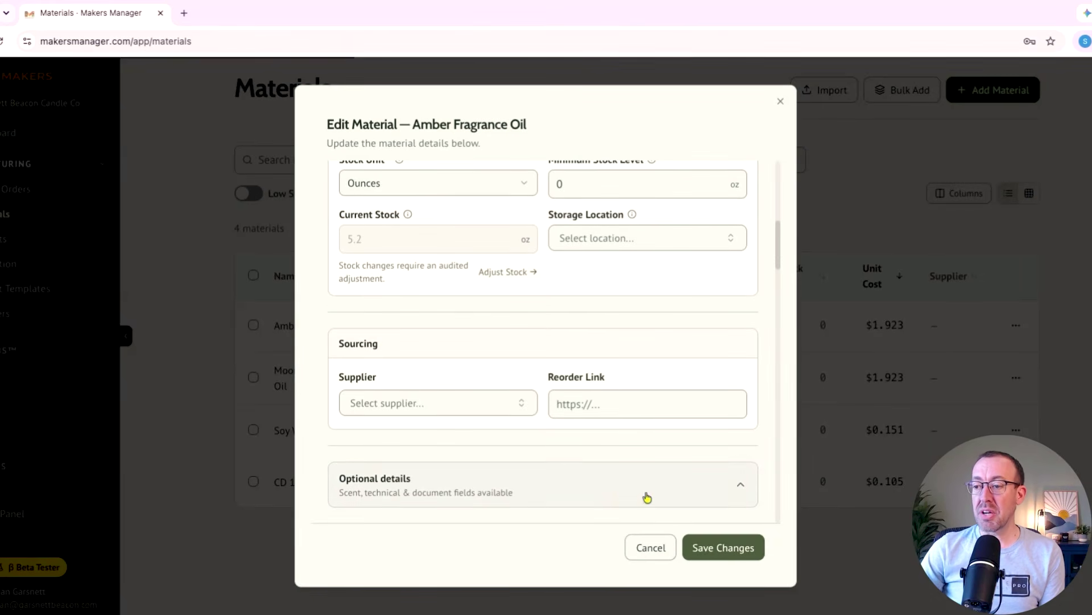
pyautogui.scroll(-10, 459, 382)
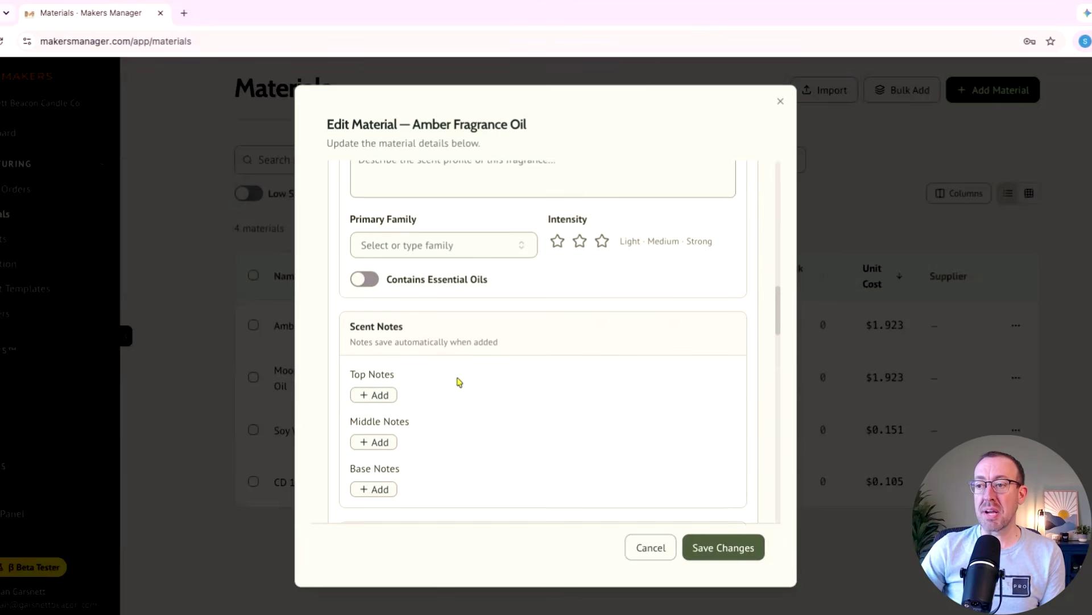
pyautogui.scroll(1, 603, 207)
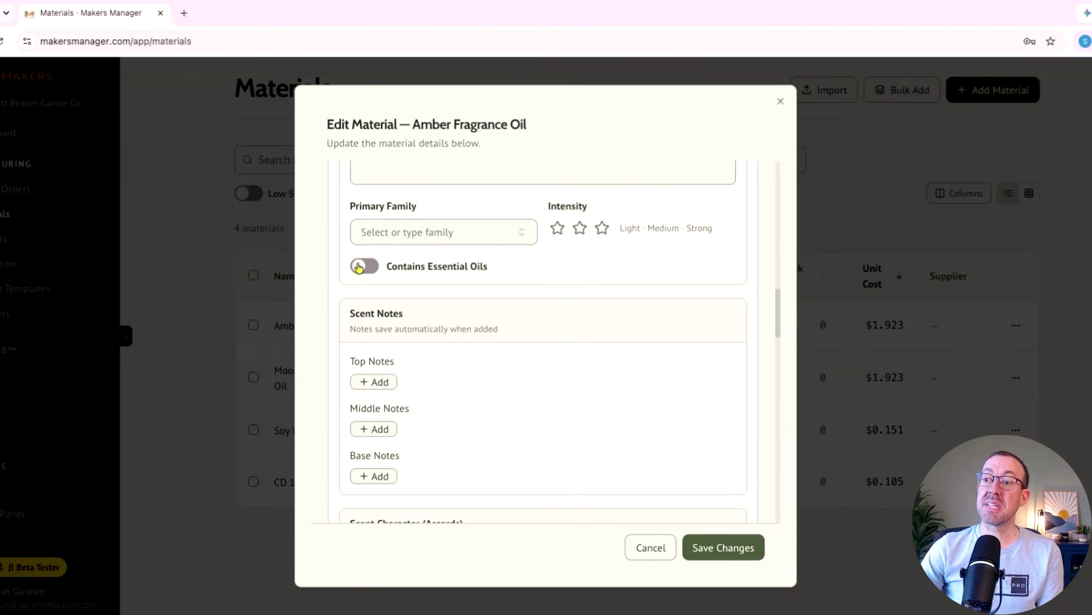
pyautogui.click(358, 266)
pyautogui.click(359, 267)
pyautogui.scroll(-2, 396, 221)
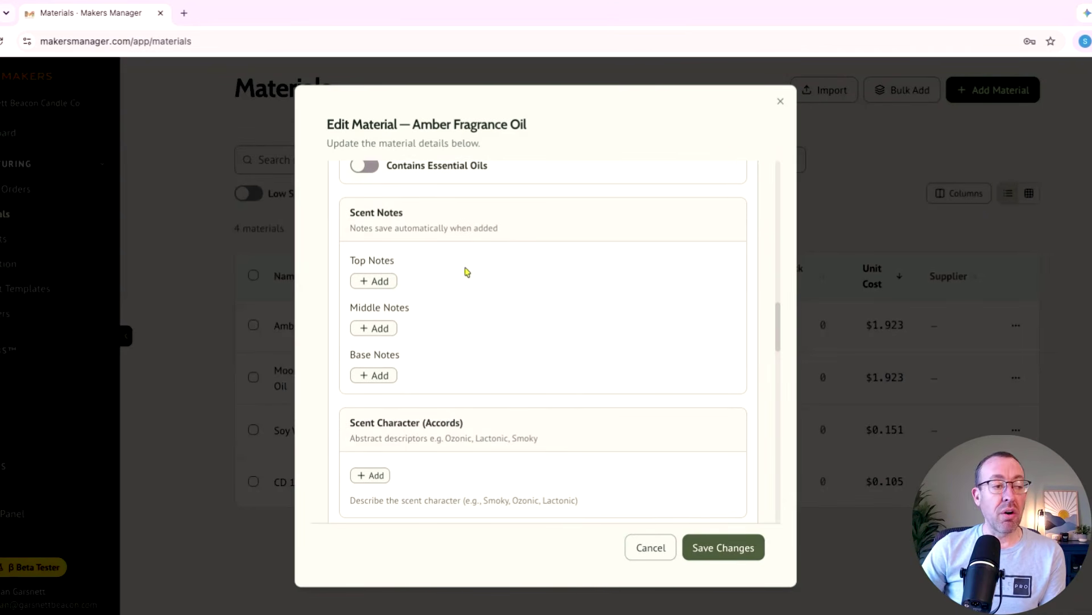
# Examine the scent character, technical, usage, AI ideas and identification fields, then cancel the edit and close Amber Fragrance Oil
pyautogui.scroll(-3, 467, 271)
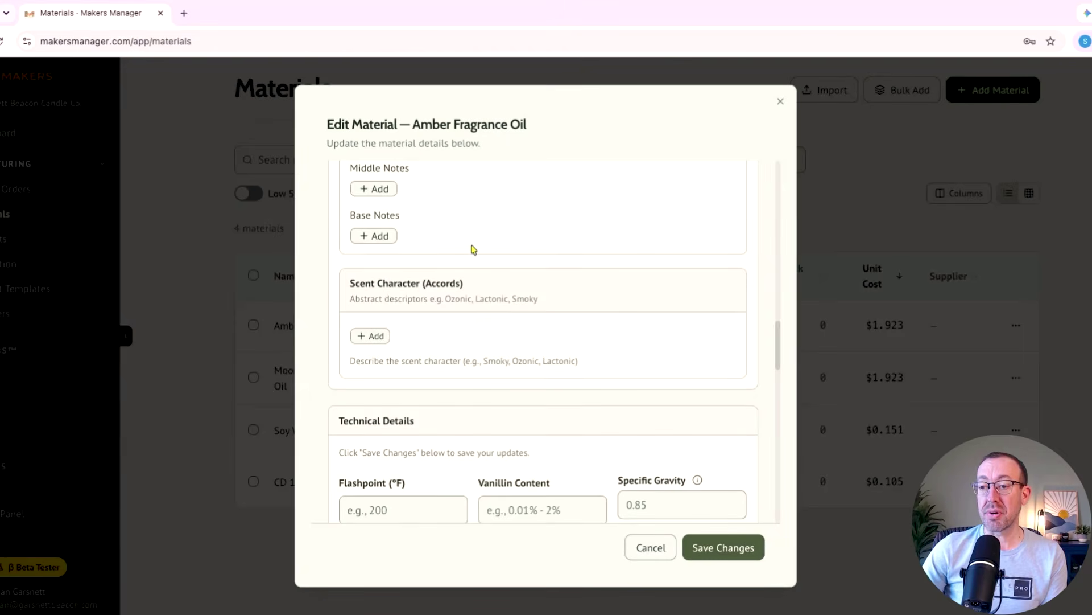
pyautogui.scroll(-2, 471, 249)
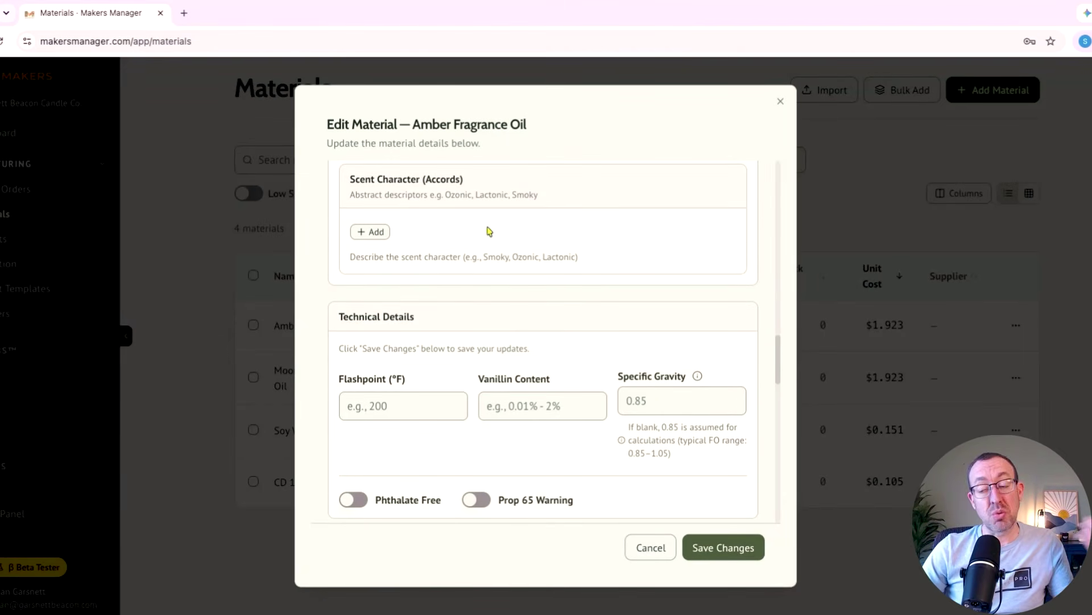
pyautogui.scroll(-1, 484, 236)
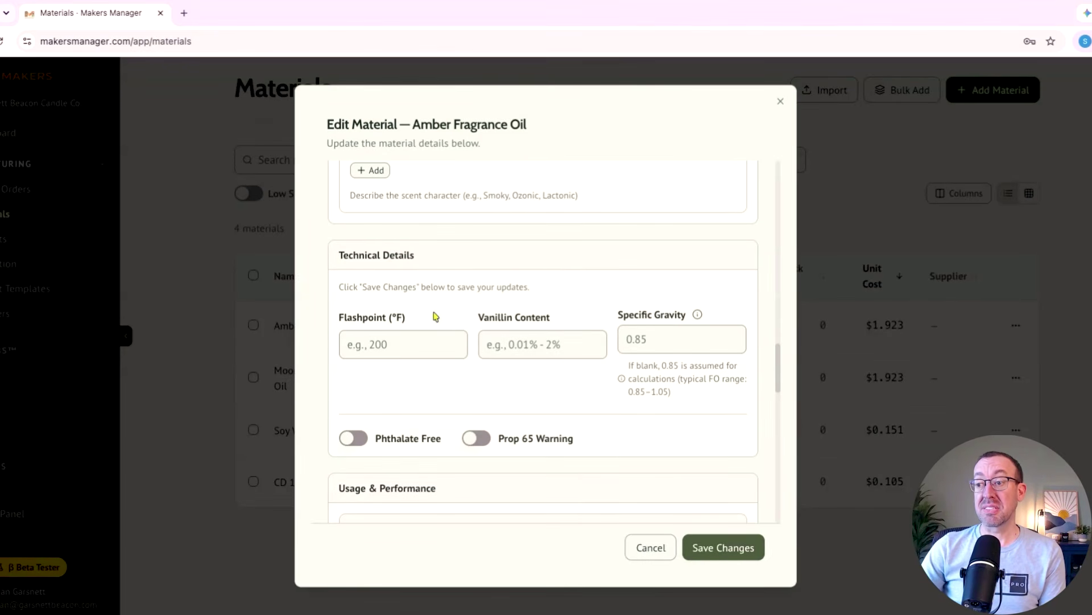
pyautogui.scroll(-3, 435, 316)
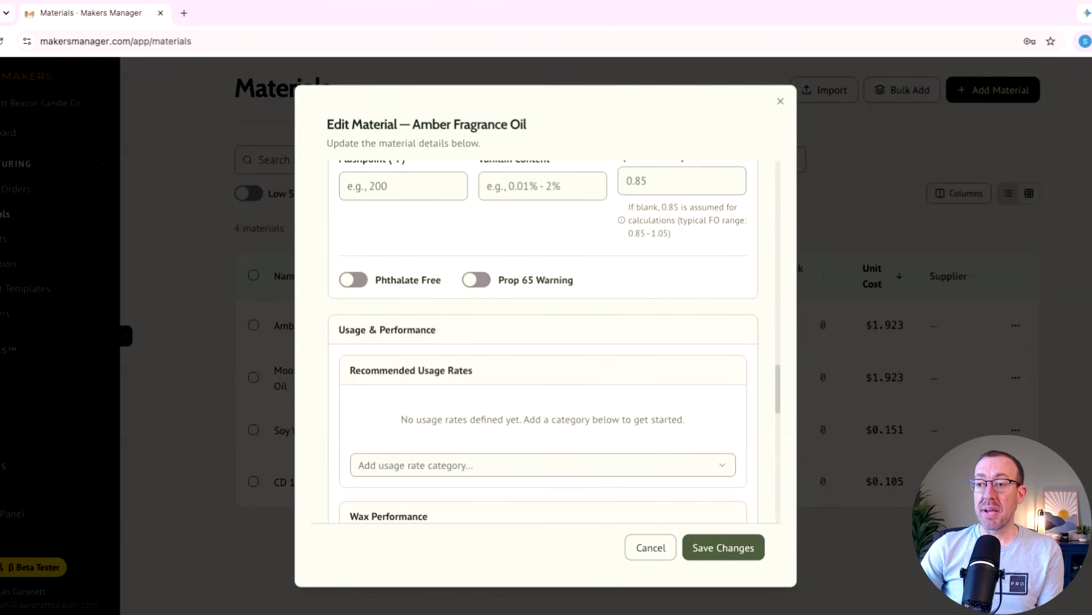
pyautogui.scroll(-12, 543, 341)
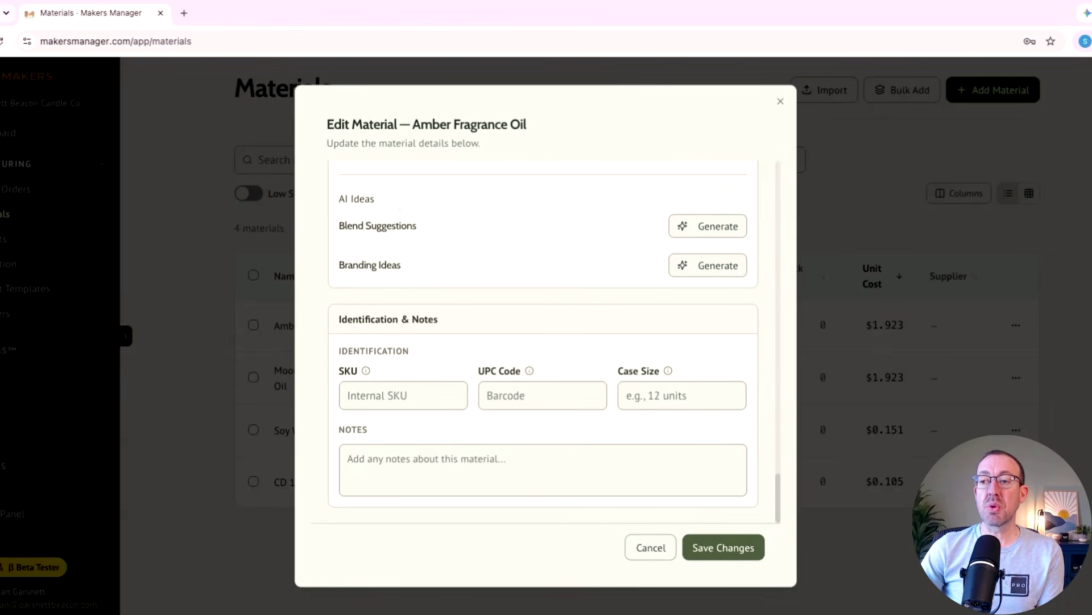
pyautogui.scroll(15, 544, 341)
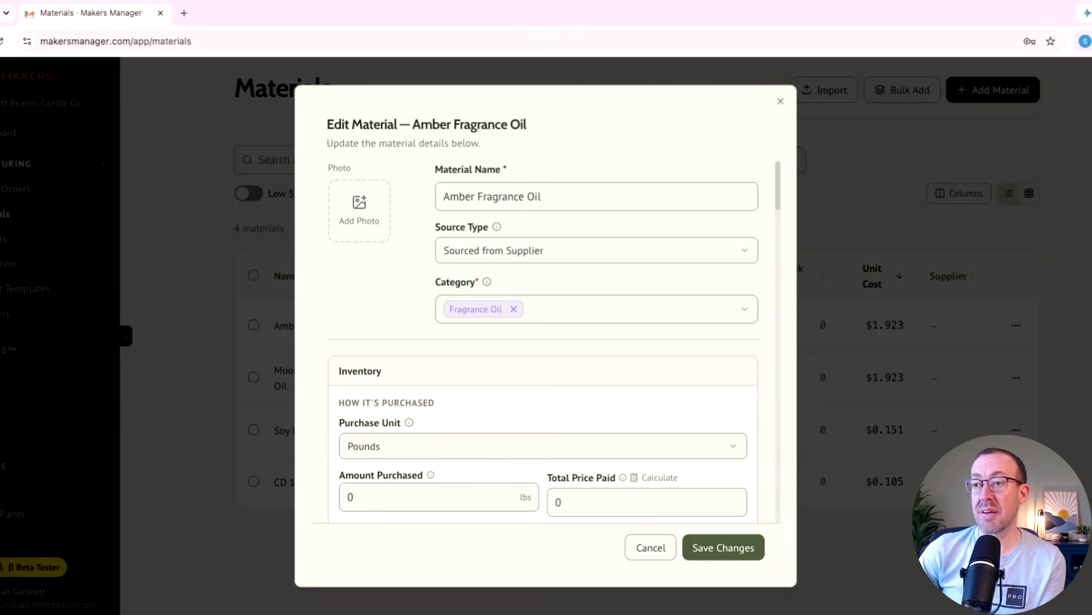
pyautogui.click(653, 549)
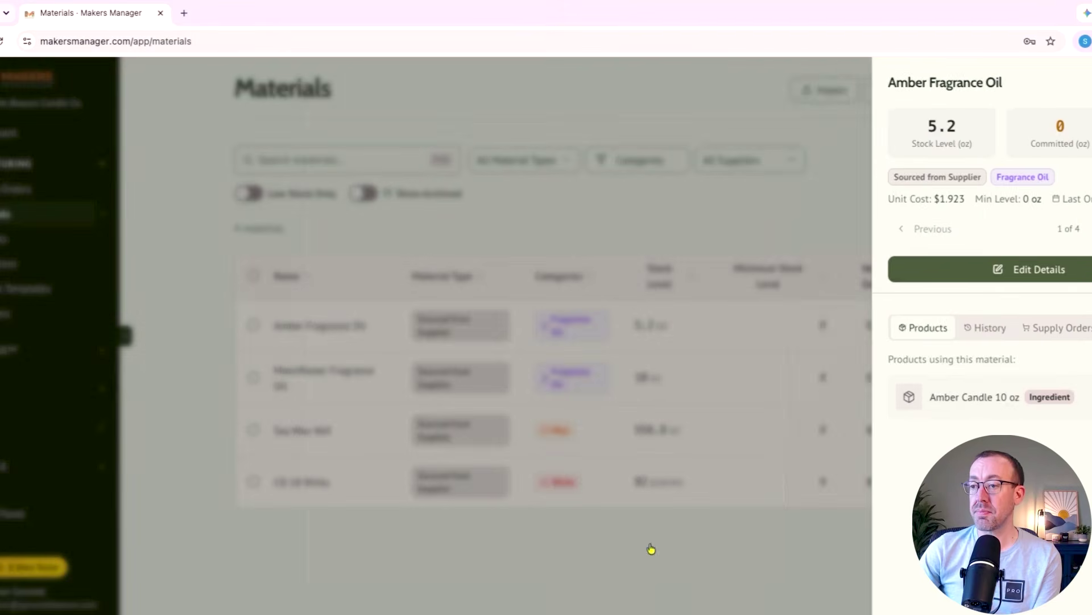
pyautogui.press('Escape')
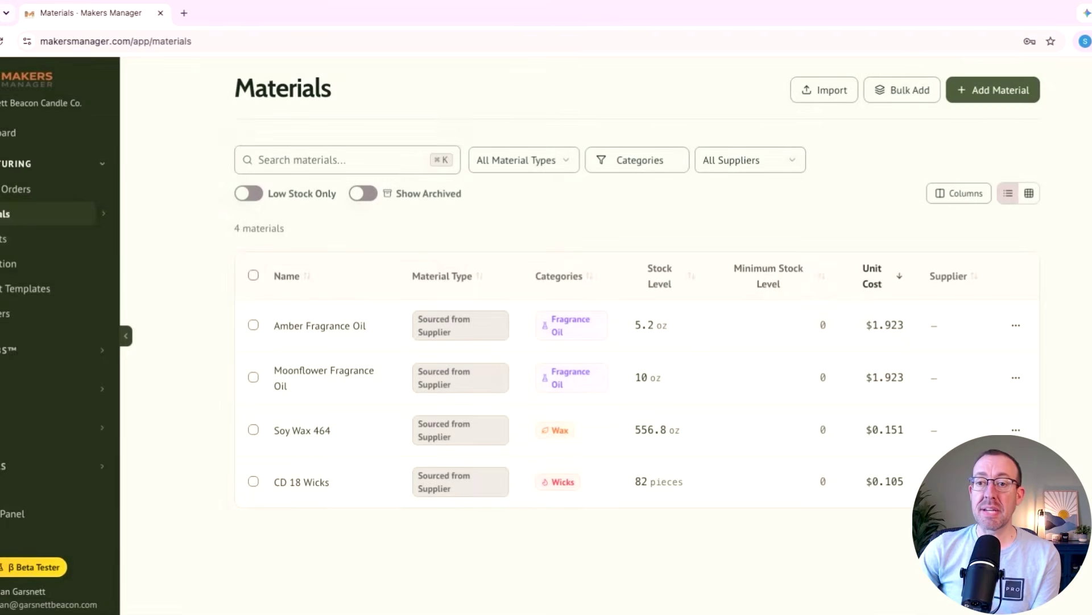
# From the products list, open Moonflower Candle 10 oz for editing, view its product details, and cancel the edit
pyautogui.click(23, 244)
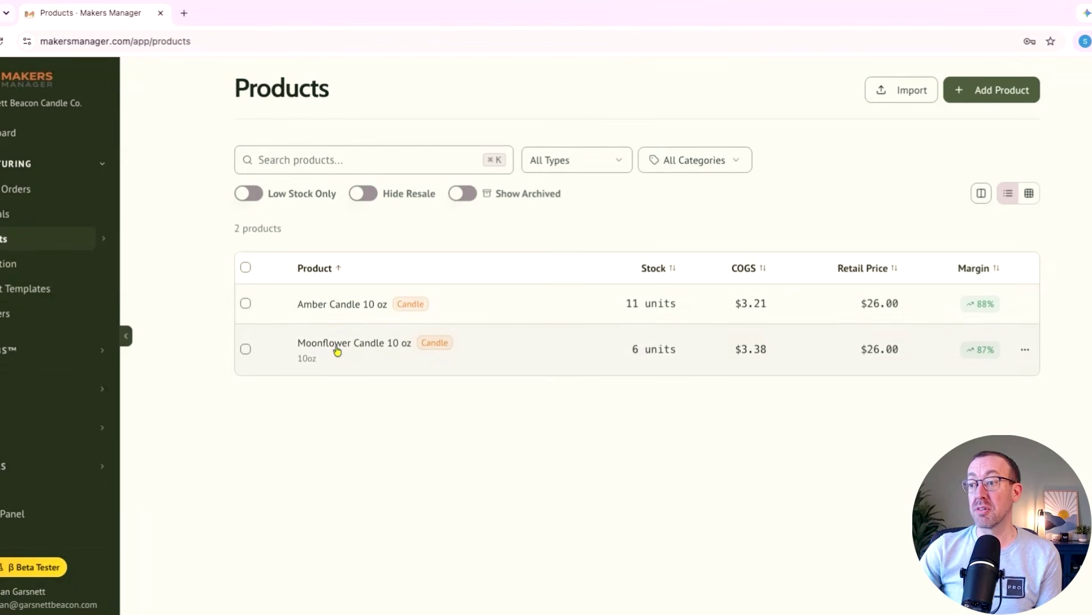
pyautogui.click(354, 343)
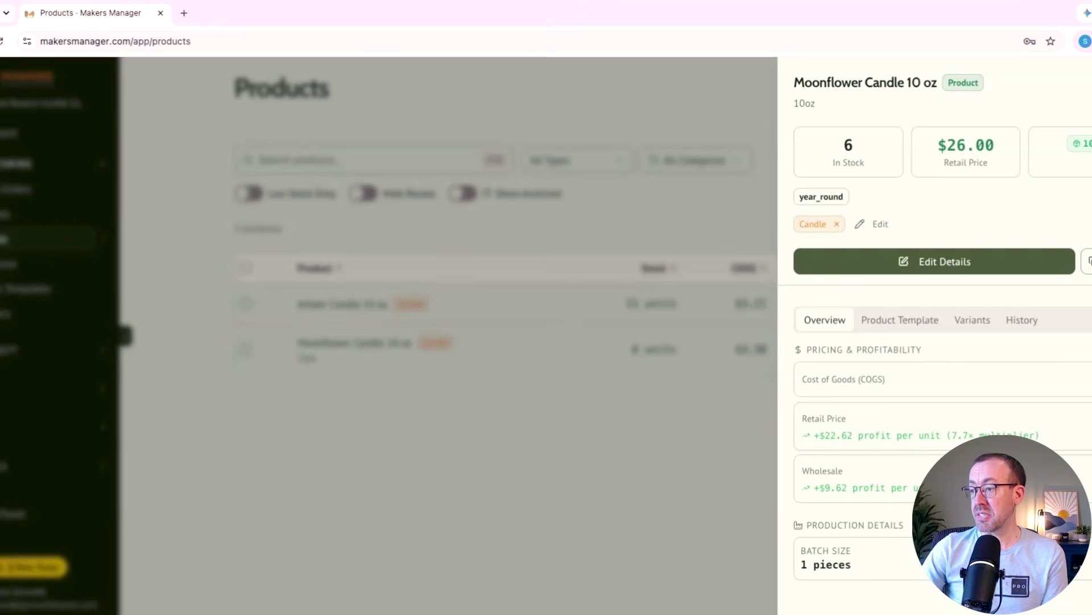
pyautogui.click(950, 273)
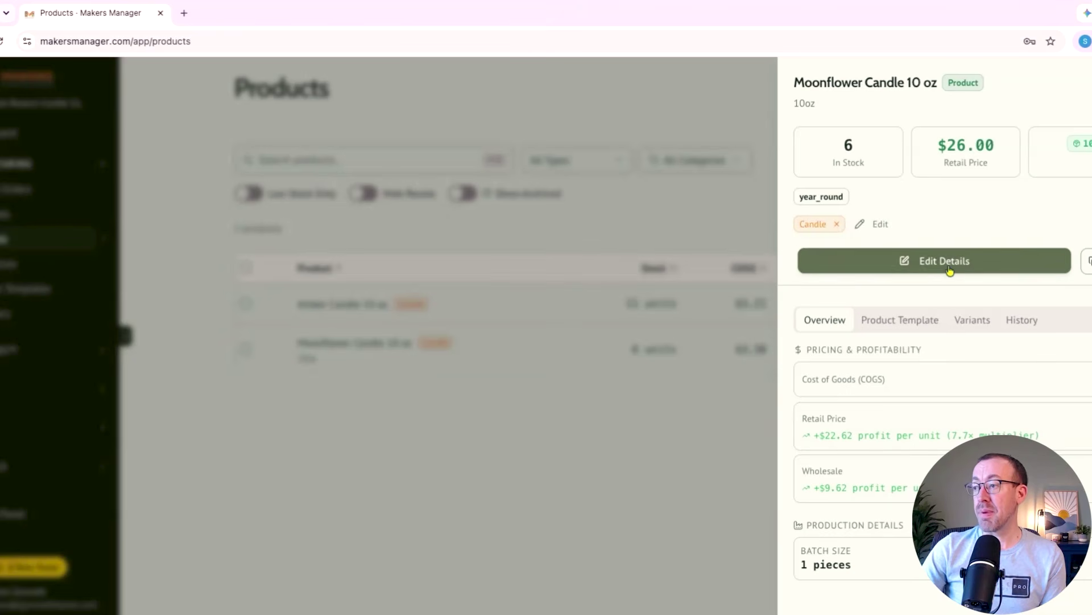
pyautogui.scroll(-5, 549, 402)
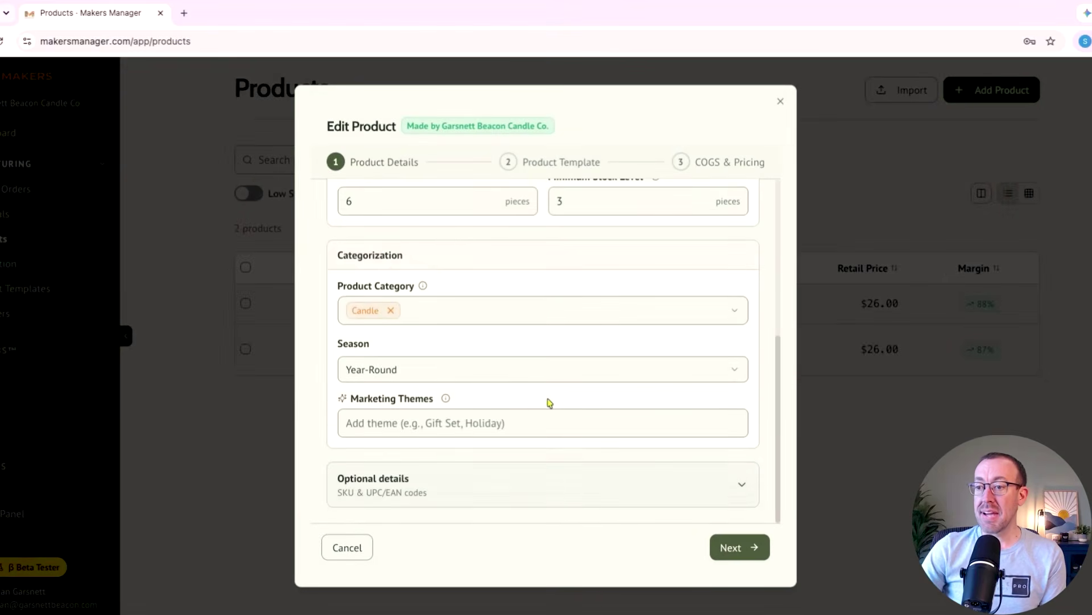
pyautogui.scroll(5, 549, 402)
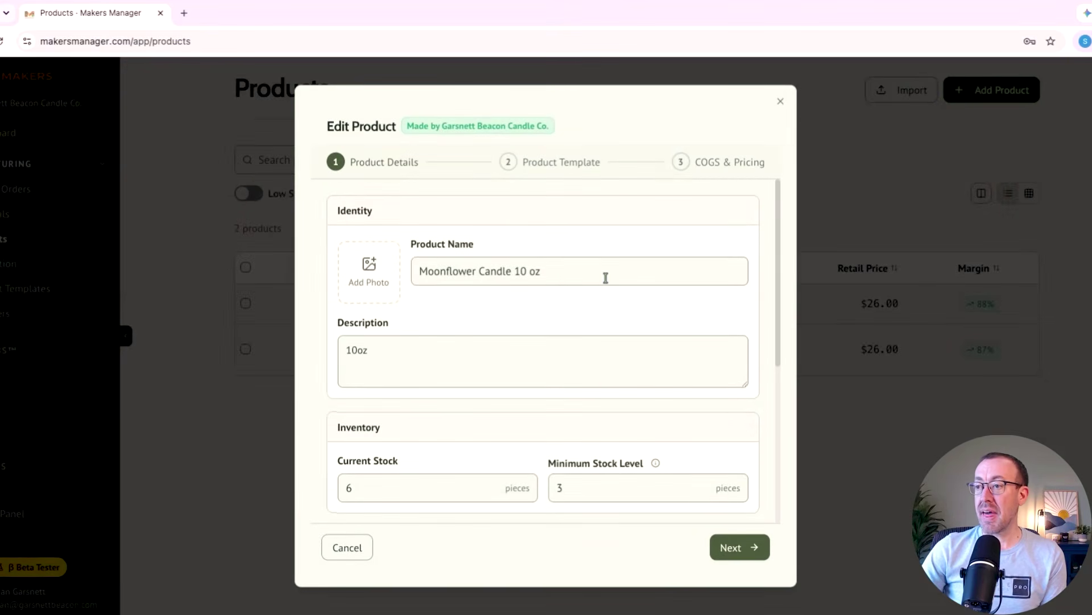
pyautogui.click(367, 548)
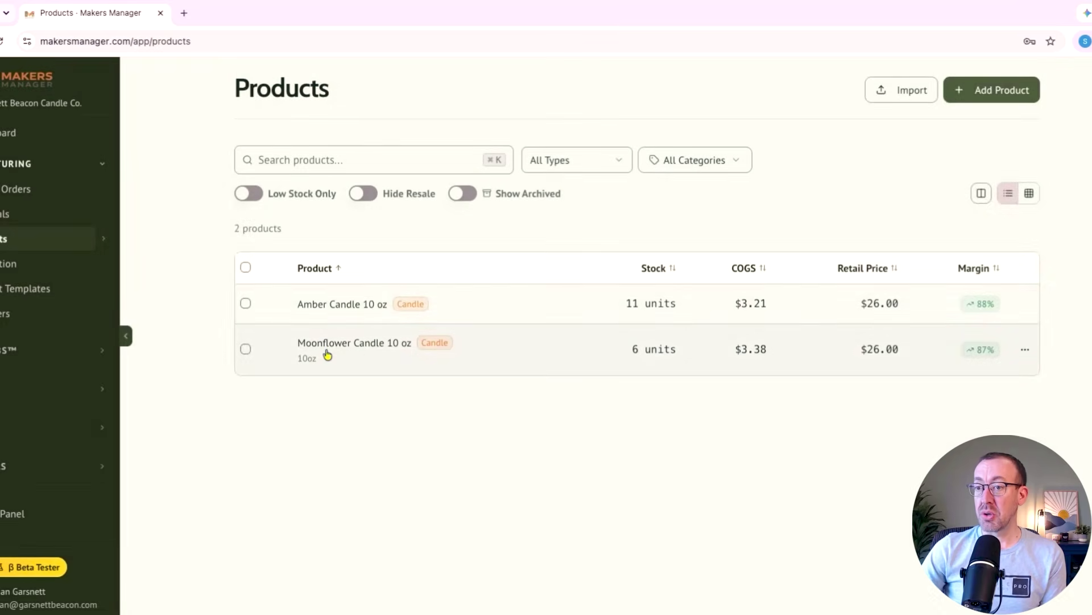
# Reopen Moonflower Candle 10 oz and examine its product template materials and the batch cost simulator
pyautogui.click(327, 353)
pyautogui.click(922, 319)
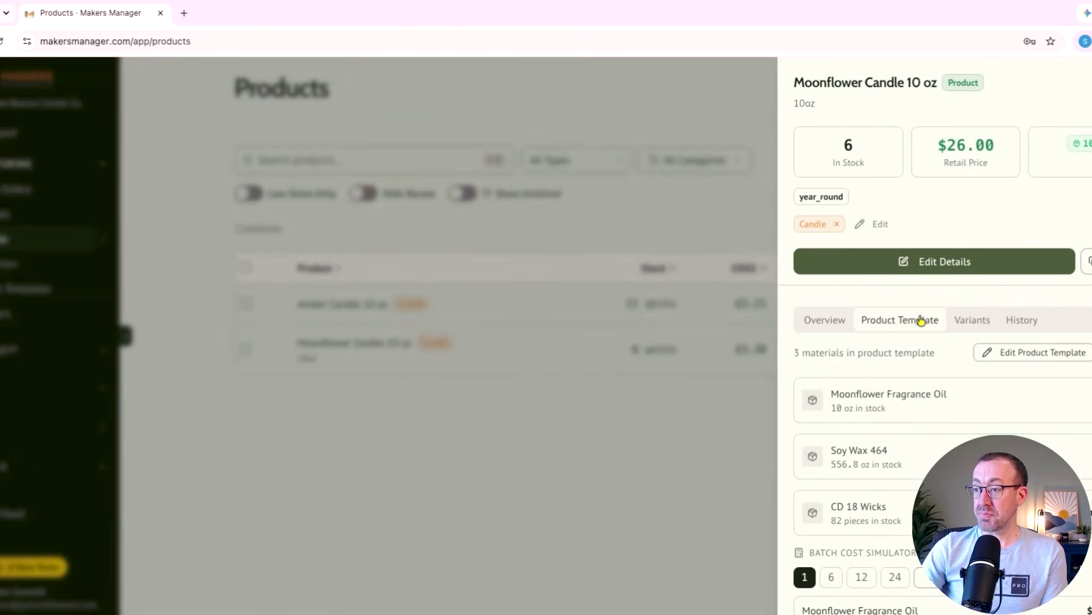
pyautogui.scroll(-1, 959, 440)
pyautogui.scroll(-2, 939, 455)
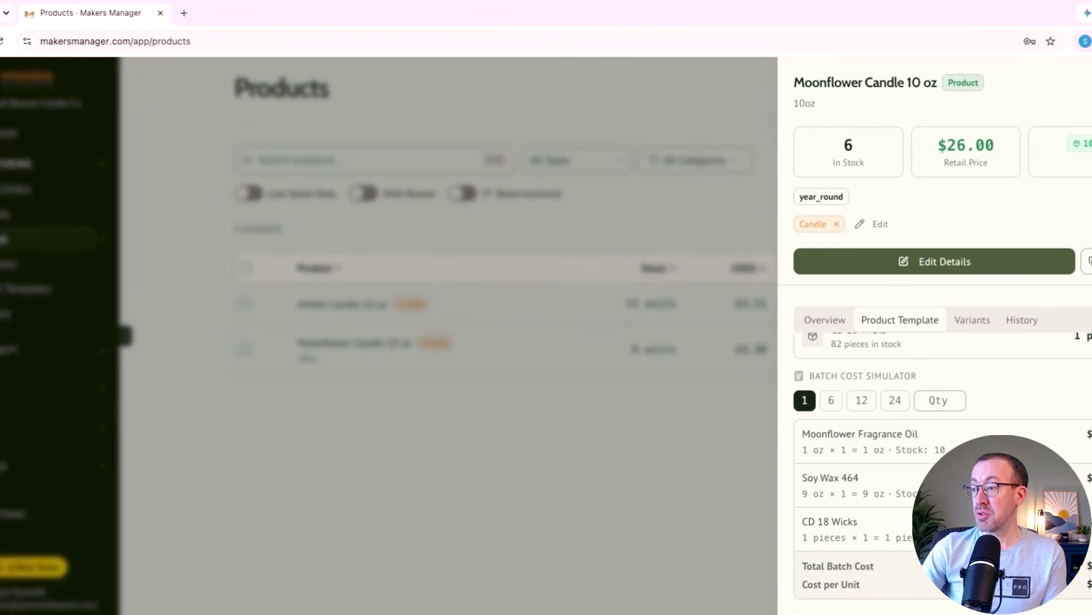
pyautogui.scroll(3, 938, 455)
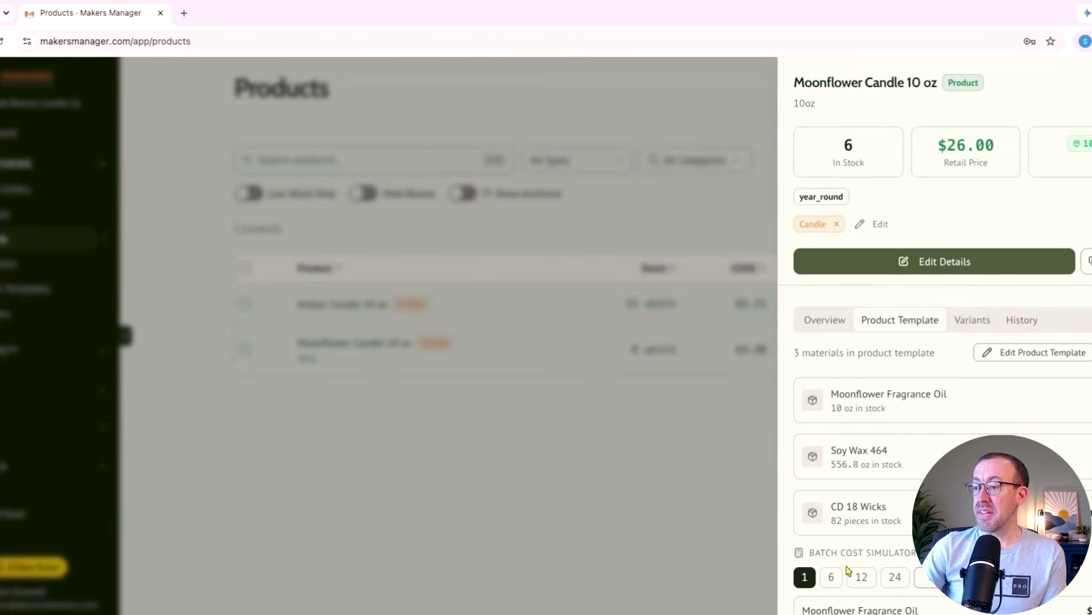
pyautogui.scroll(-3, 842, 574)
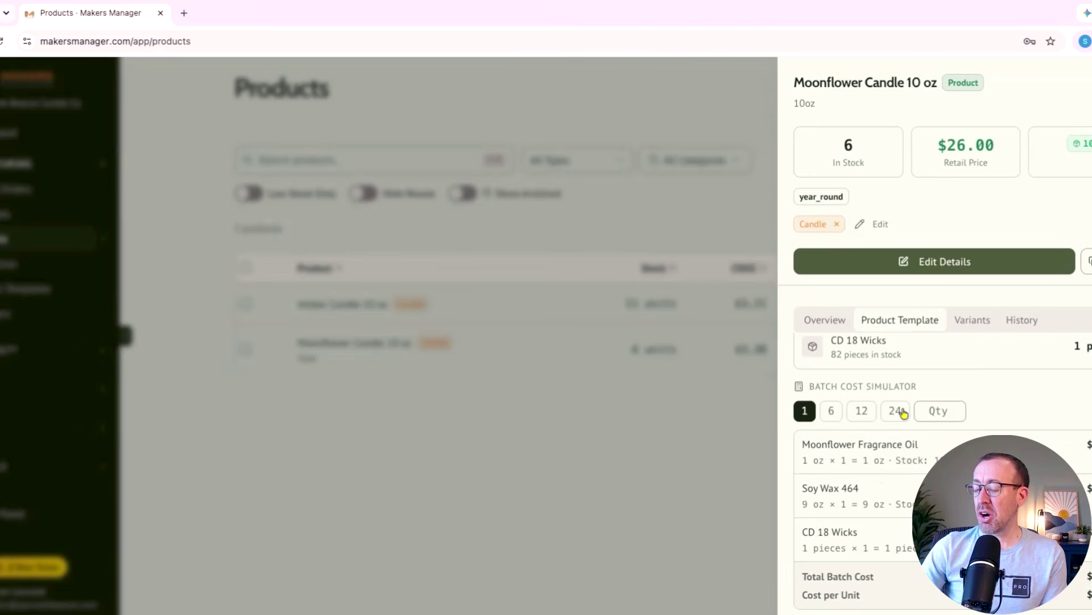
pyautogui.scroll(3, 1010, 387)
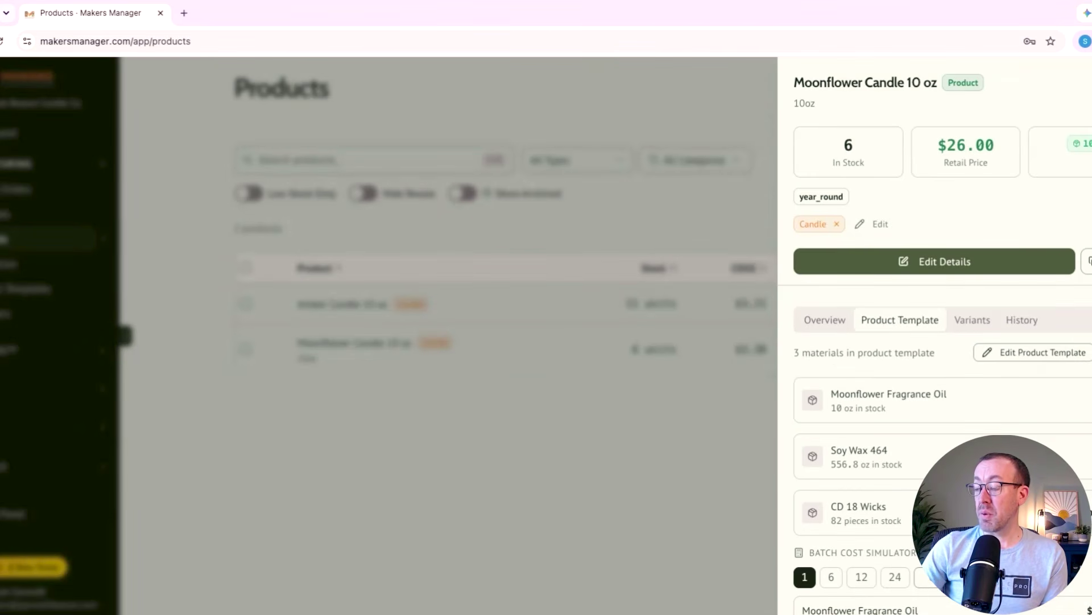
# Simulate the Moonflower candle's batch cost for 6, 12 and 24 units, and close the product's details
pyautogui.scroll(-2, 890, 475)
pyautogui.click(832, 463)
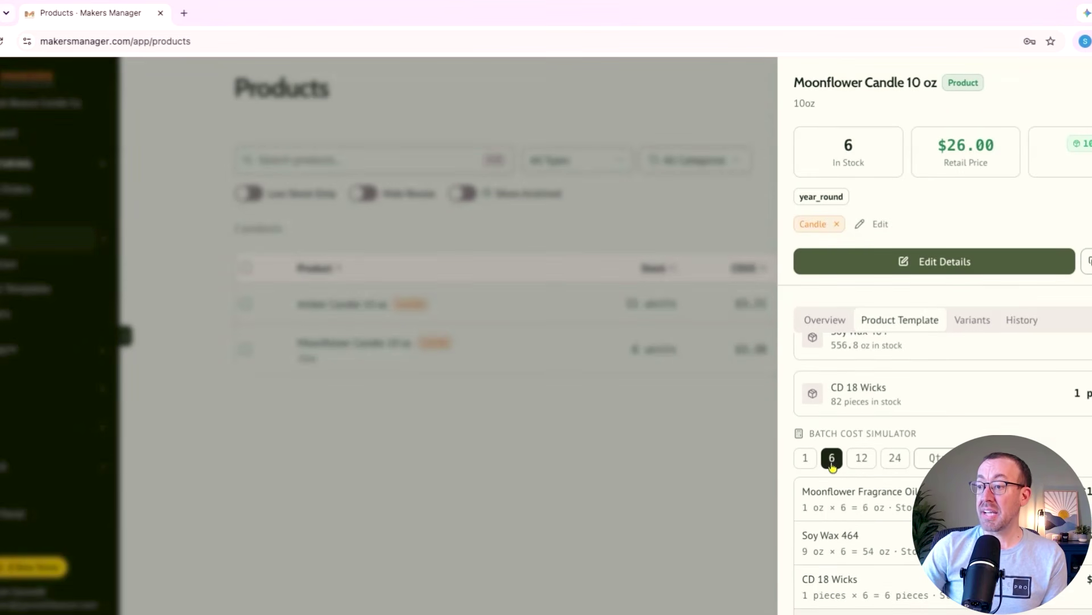
pyautogui.click(868, 466)
pyautogui.click(898, 465)
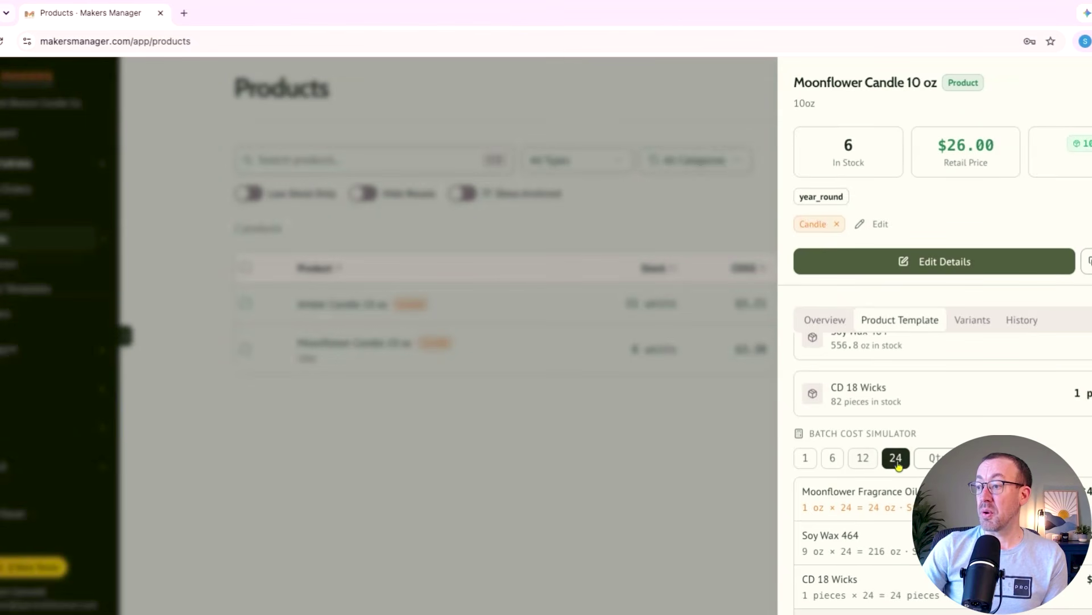
pyautogui.scroll(-1, 947, 401)
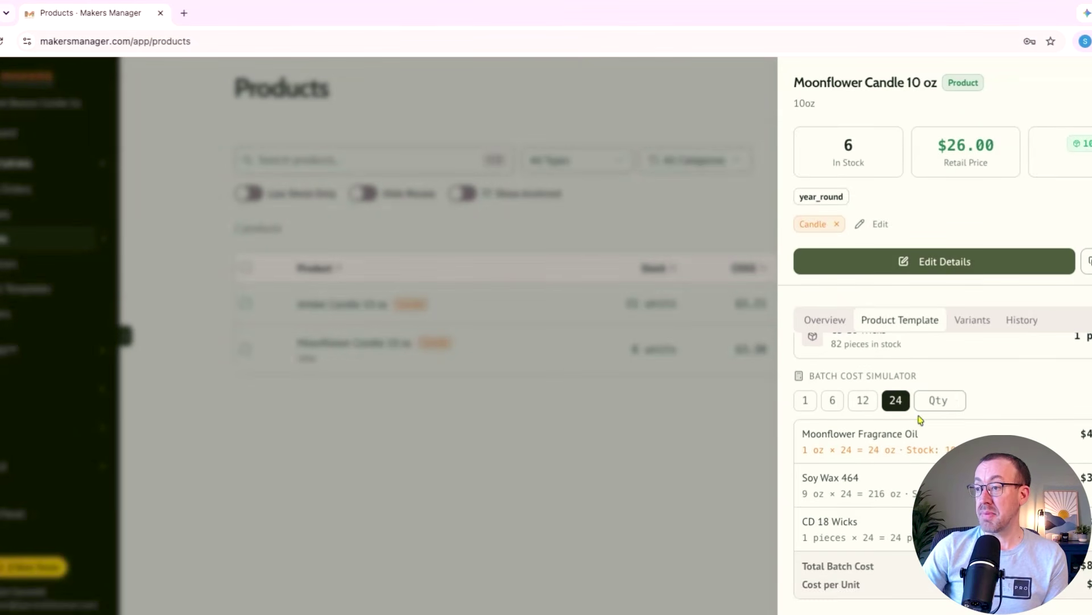
pyautogui.scroll(3, 829, 400)
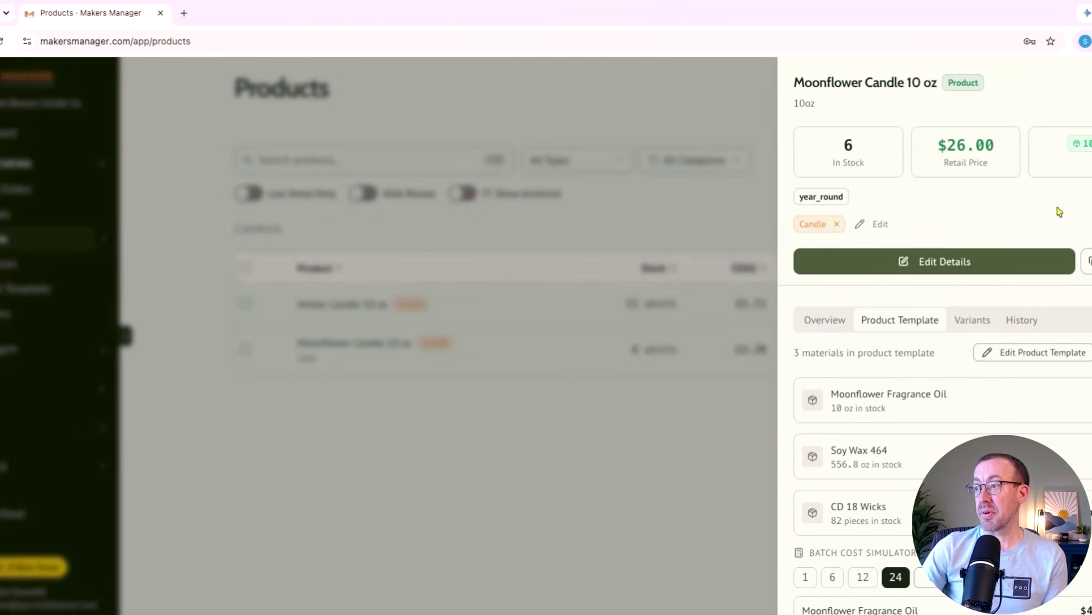
pyautogui.press('Escape')
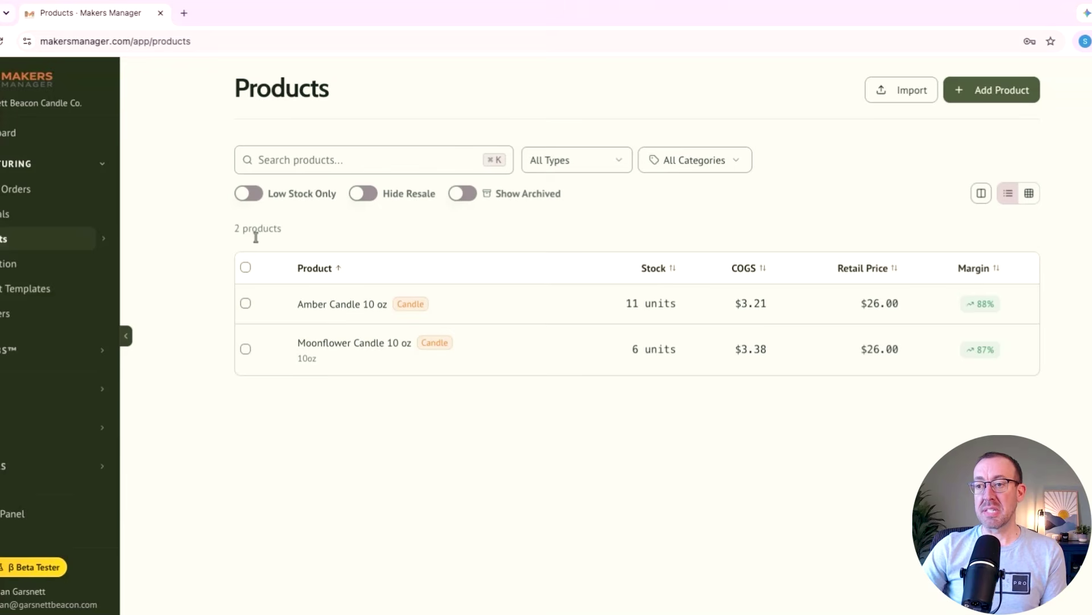
# Open the production runs list and view the items and batches of the 4-2-26 Run
pyautogui.click(7, 266)
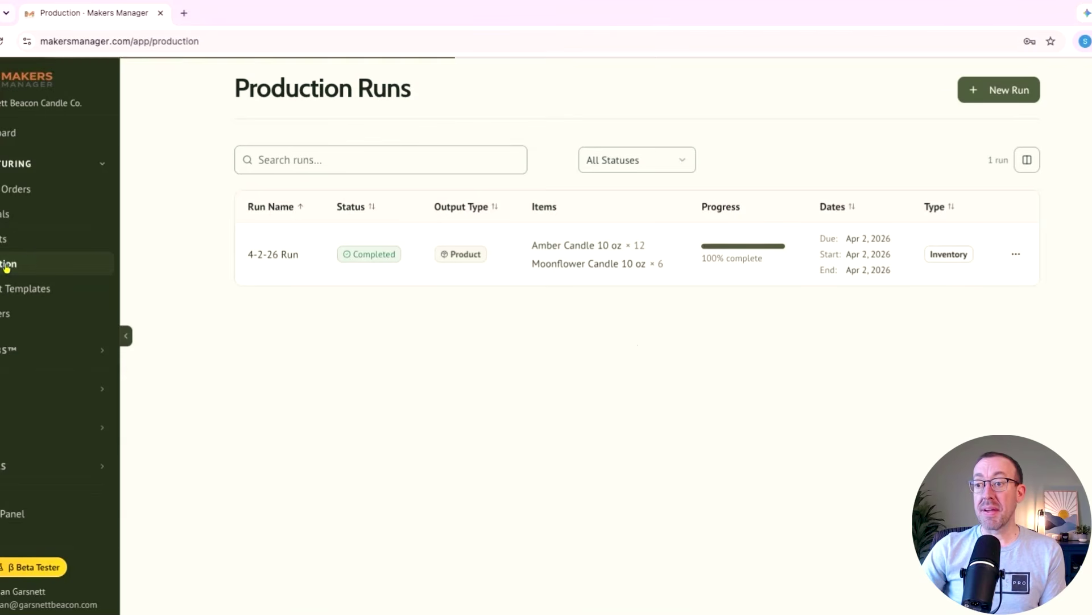
pyautogui.click(319, 279)
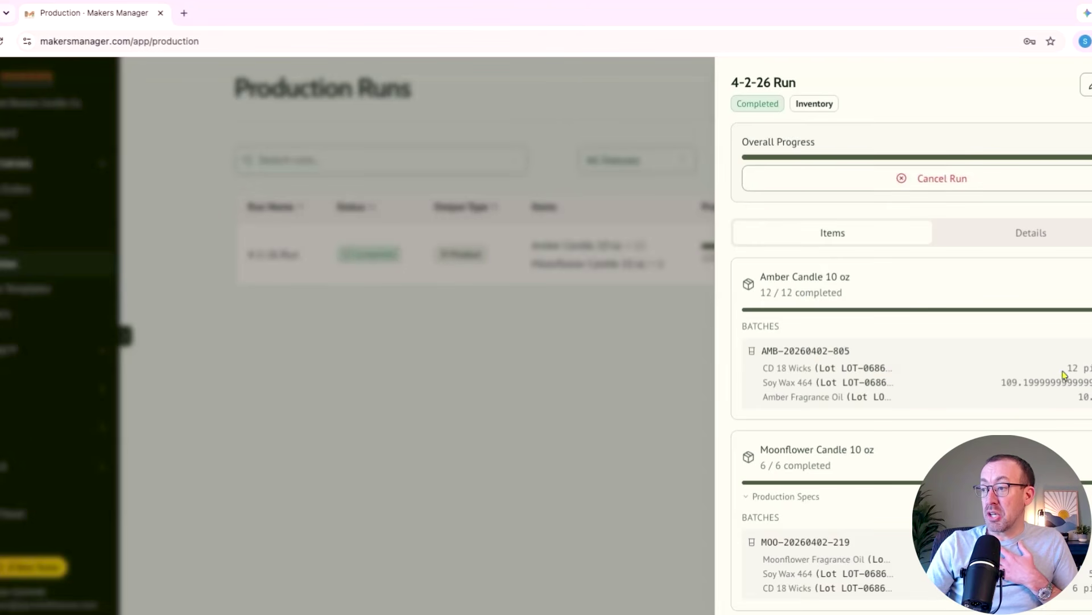
# Review the 4-2-26 Run's batches, open its dates and cost summary, highlight the estimated run cost, and close the run
pyautogui.scroll(-1, 1043, 432)
pyautogui.scroll(1, 1042, 431)
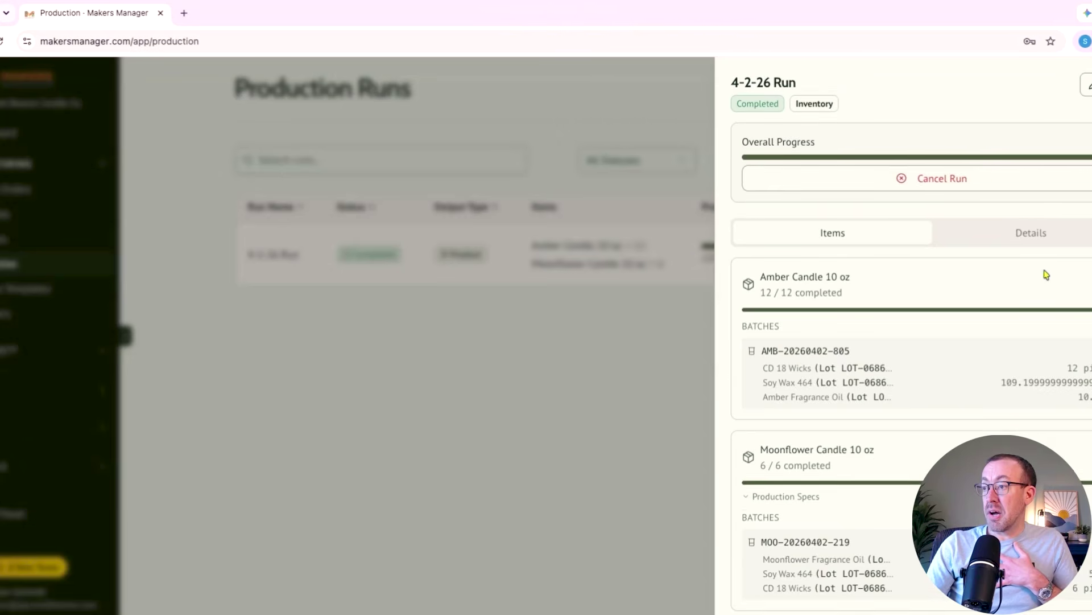
pyautogui.click(1040, 239)
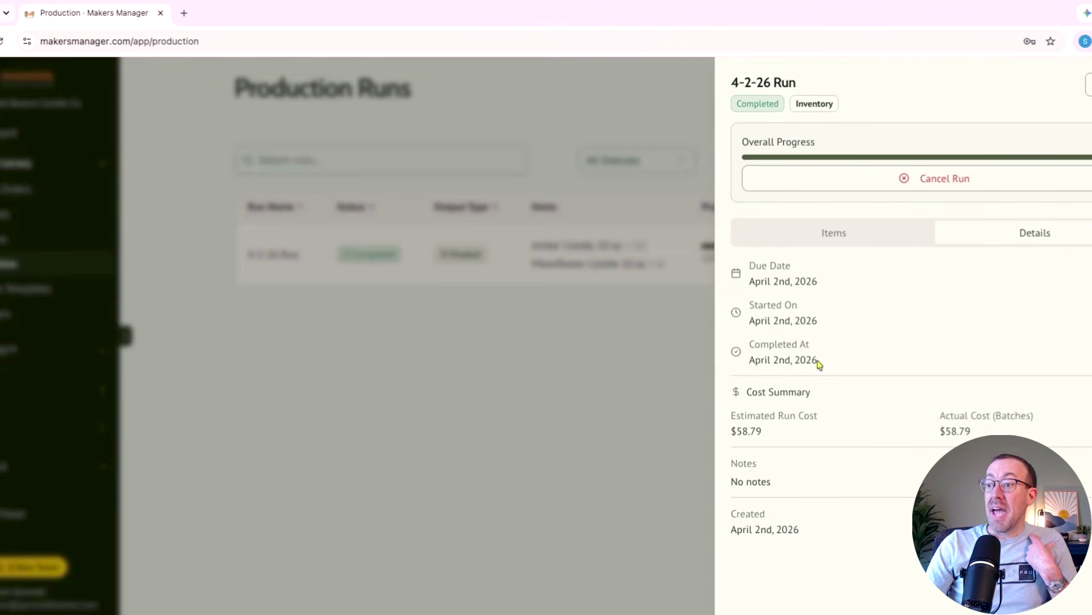
pyautogui.moveTo(800, 454); pyautogui.dragTo(814, 442)
pyautogui.tripleClick(812, 442)
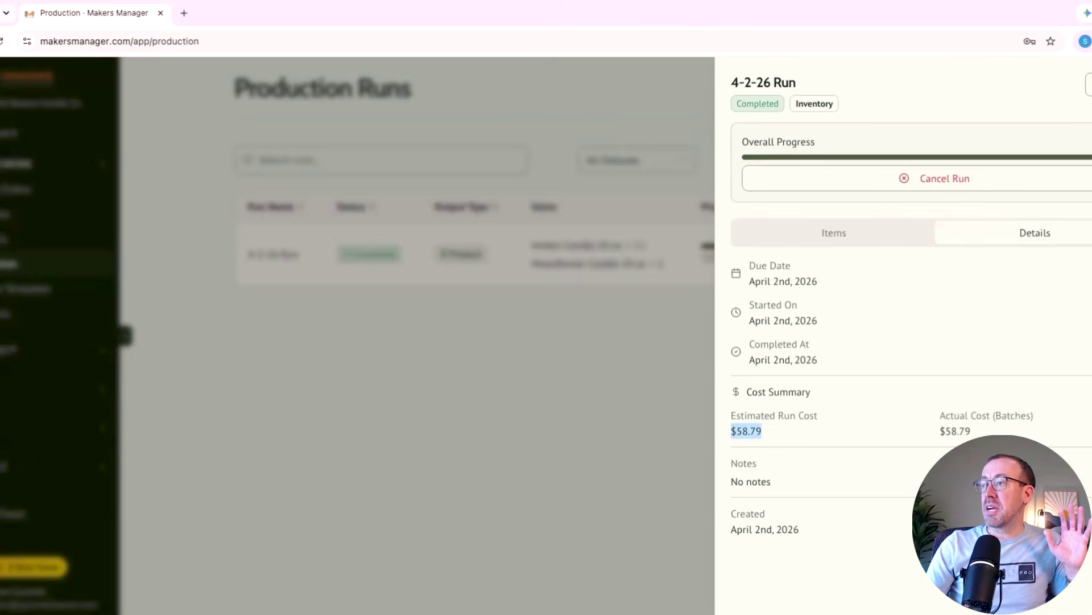
pyautogui.click(810, 102)
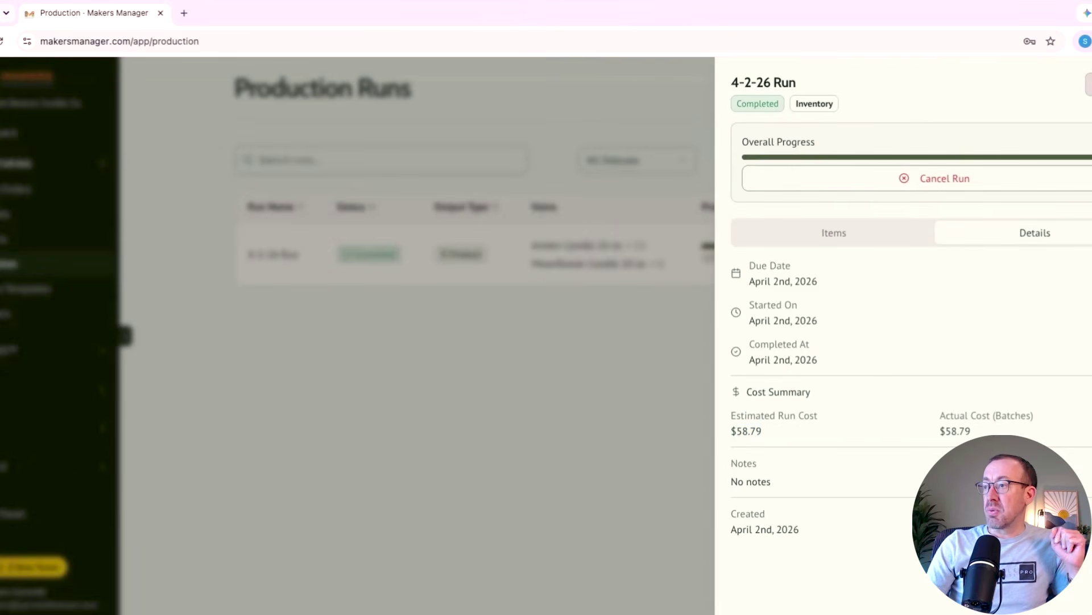
pyautogui.click(1089, 86)
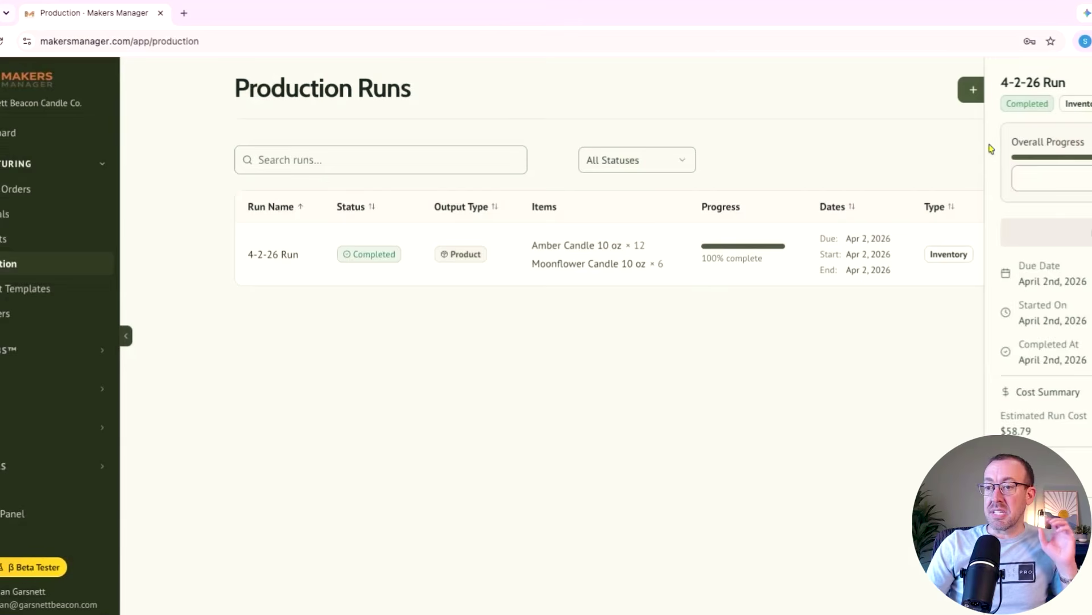
# Open the product templates, view the materials and costs of the 5oz Candle template, and close it
pyautogui.click(39, 296)
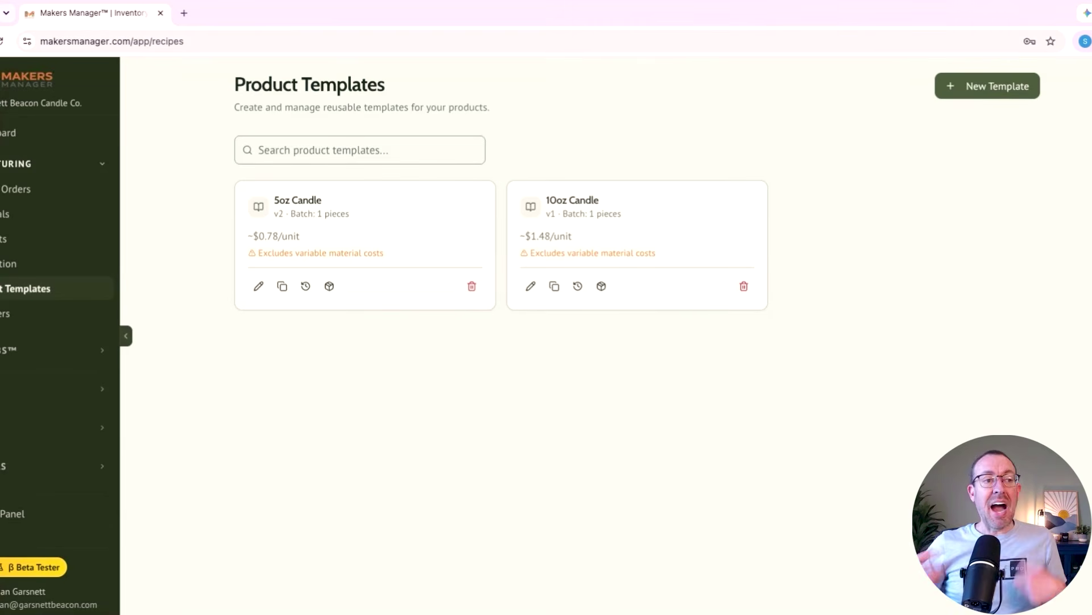
pyautogui.click(395, 230)
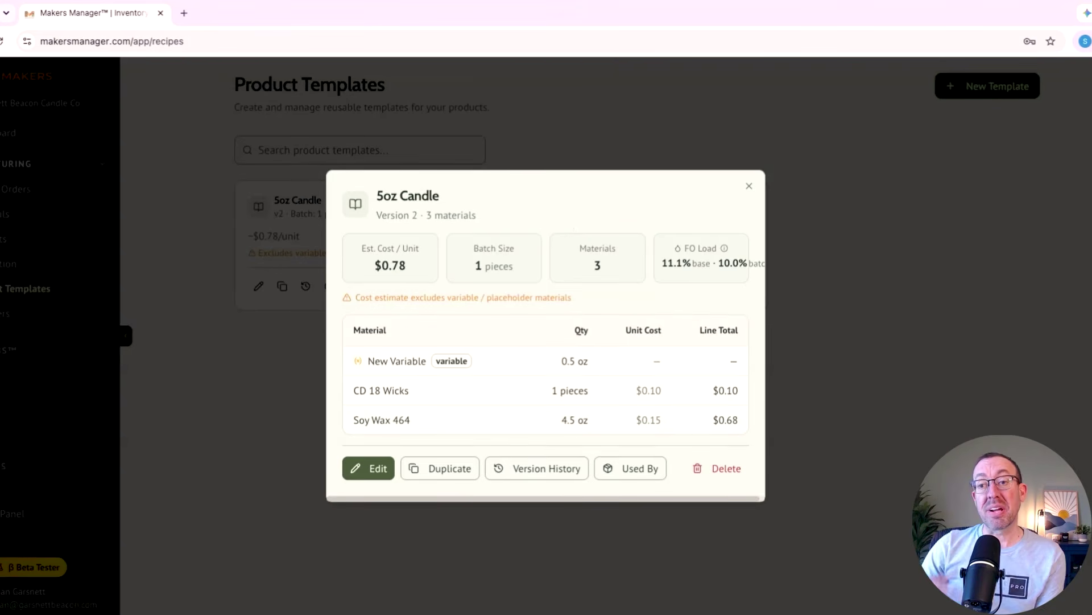
pyautogui.click(749, 187)
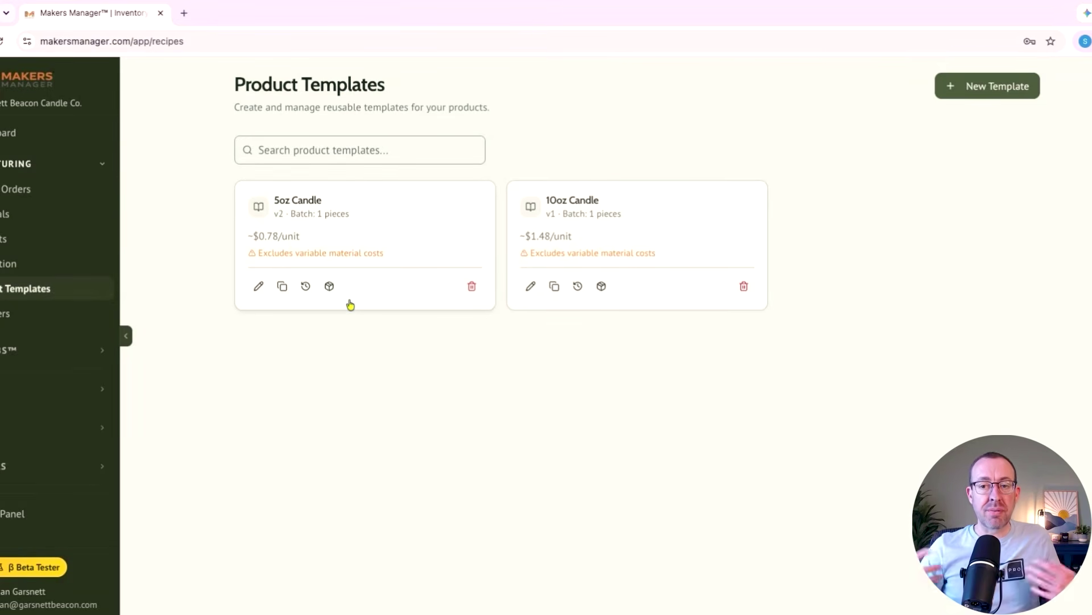
# Open the Candle Lab planner, look through the new plan form down to the test candles section, and cancel it
pyautogui.click(103, 165)
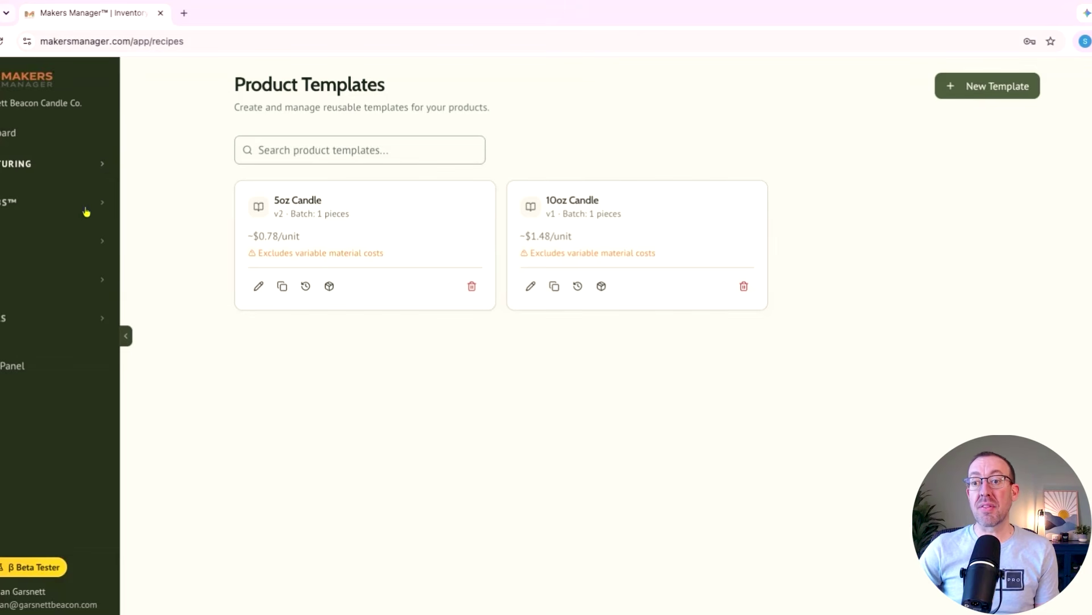
pyautogui.click(101, 206)
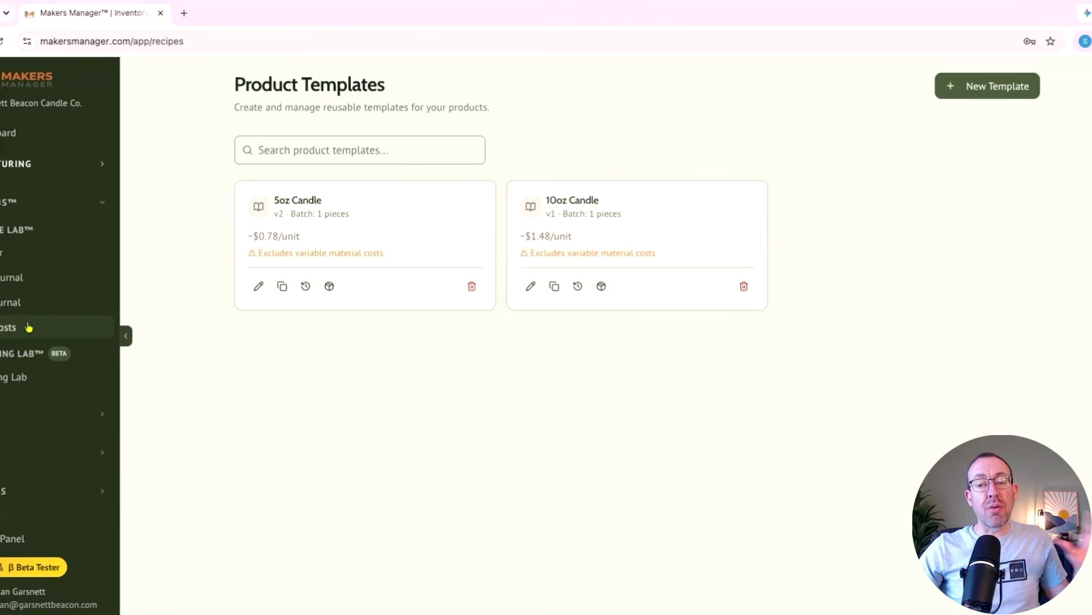
pyautogui.click(26, 253)
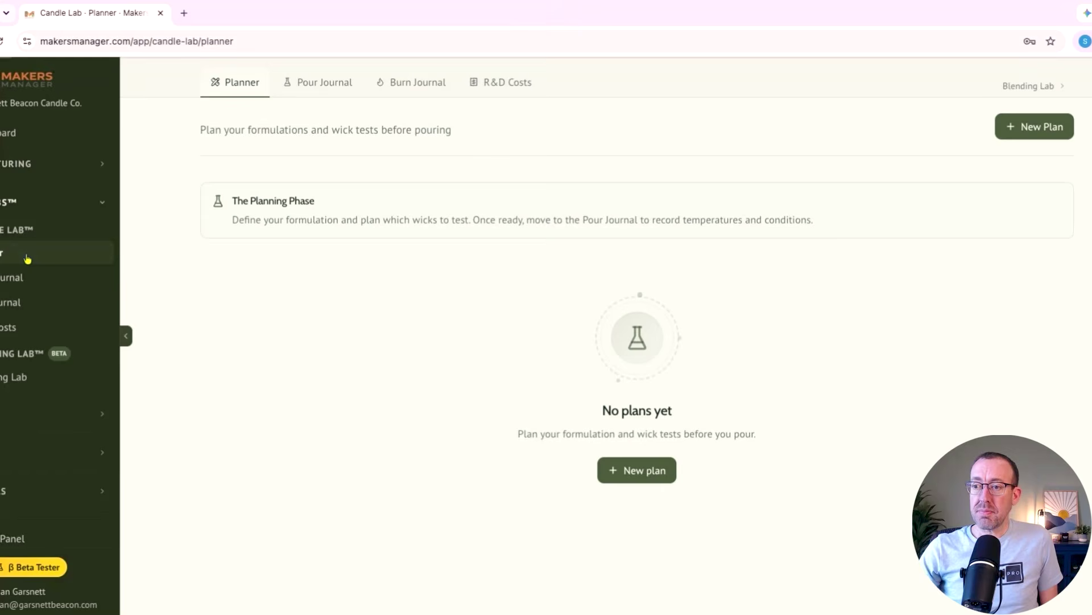
pyautogui.click(626, 474)
pyautogui.scroll(-7, 456, 369)
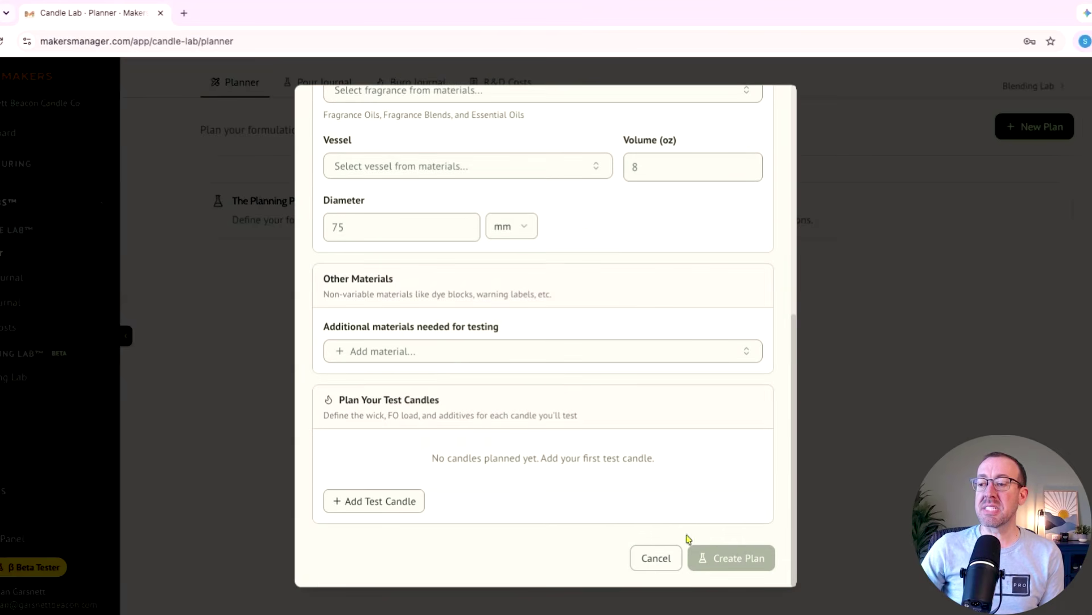
pyautogui.click(666, 559)
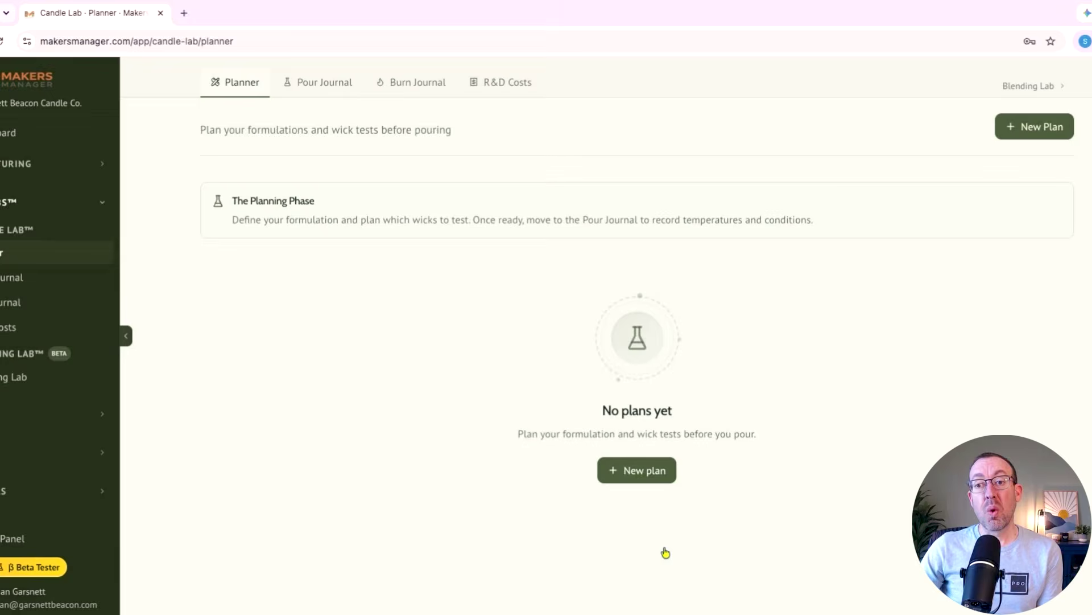
# View the Candle Lab's Pour Journal and Burn Journal, and return the navigation to the manufacturing section with the labs collapsed
pyautogui.click(18, 276)
pyautogui.click(19, 302)
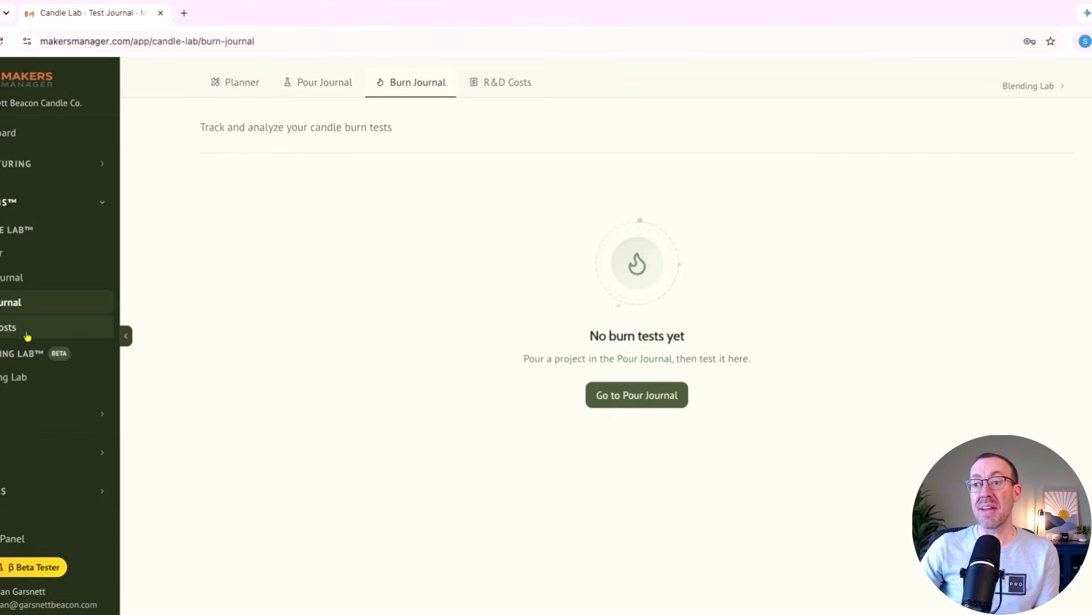
pyautogui.click(35, 165)
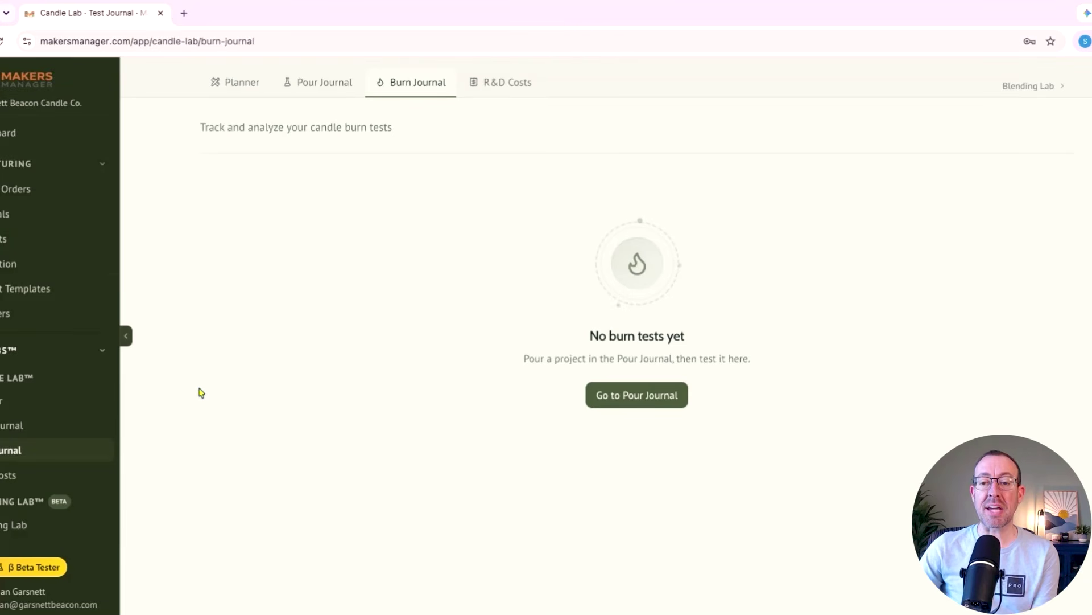
pyautogui.click(101, 357)
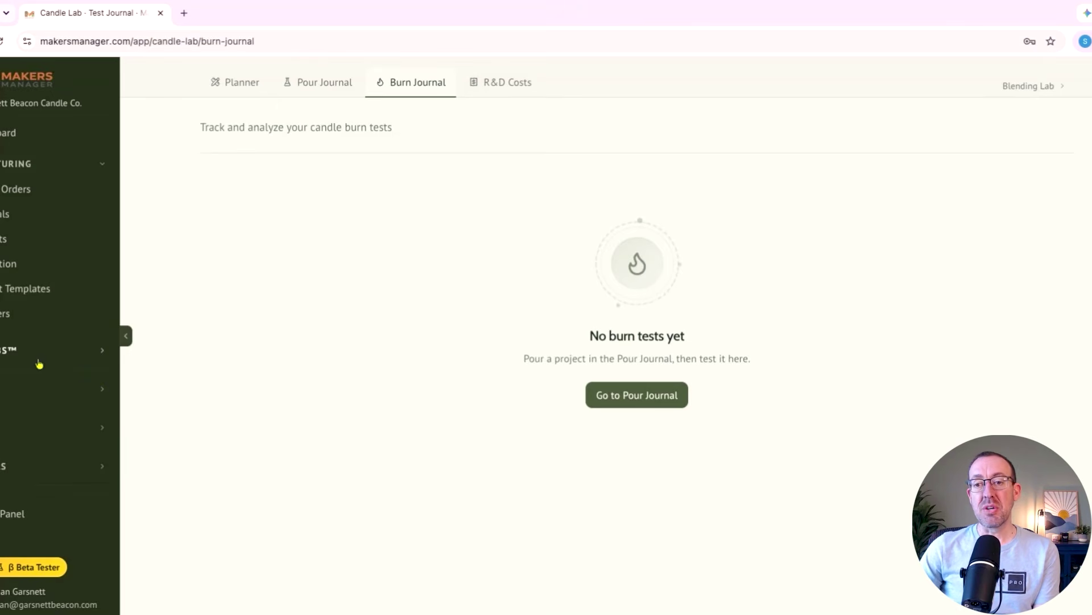
# Open the Markets list, look through the fields of the form for adding a market, and cancel it
pyautogui.click(60, 398)
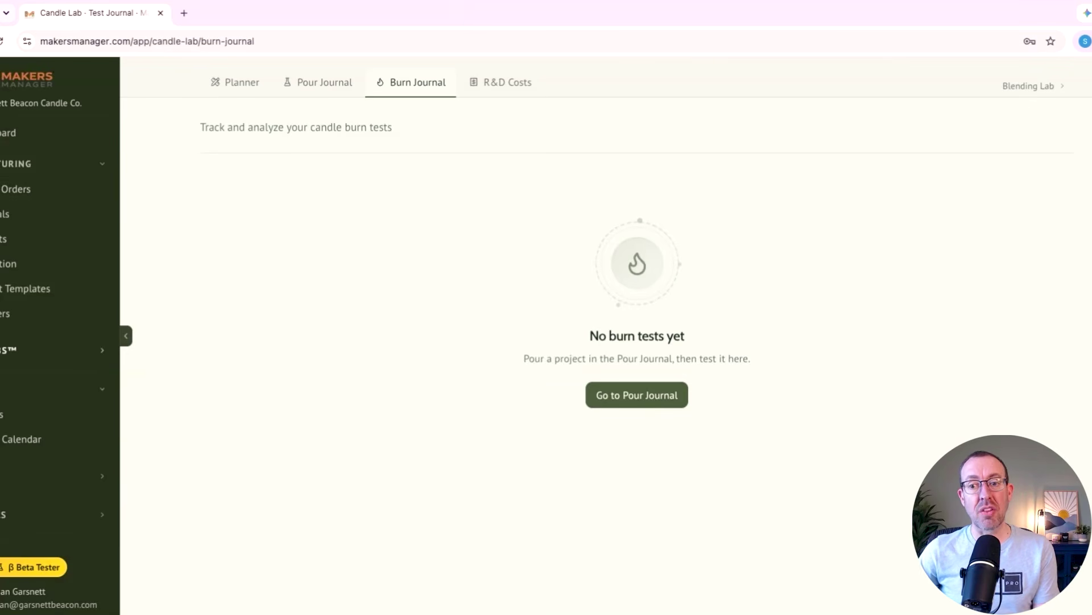
pyautogui.click(3, 415)
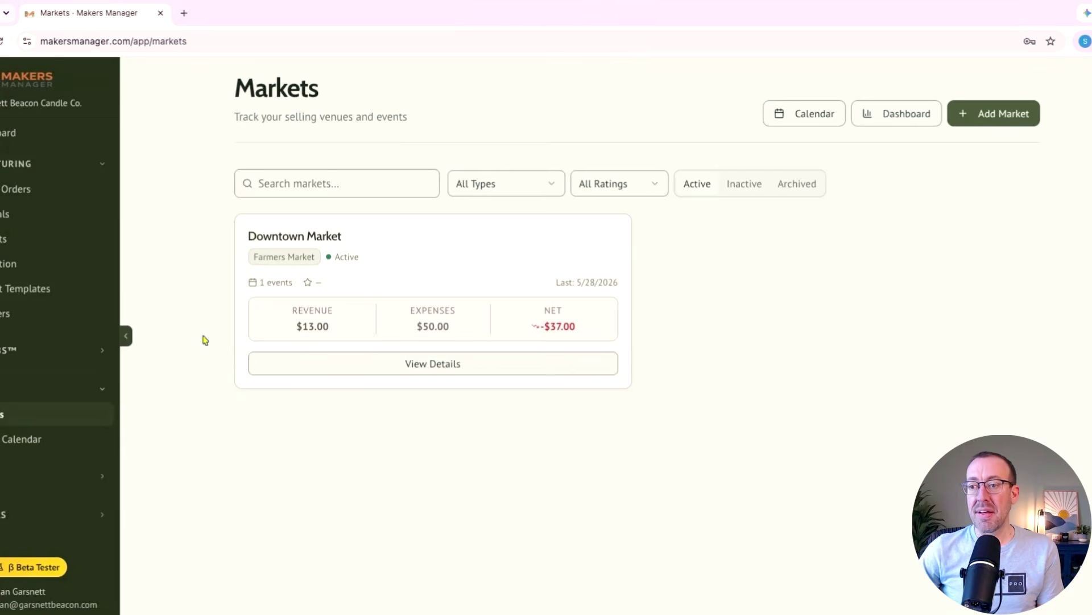
pyautogui.click(27, 443)
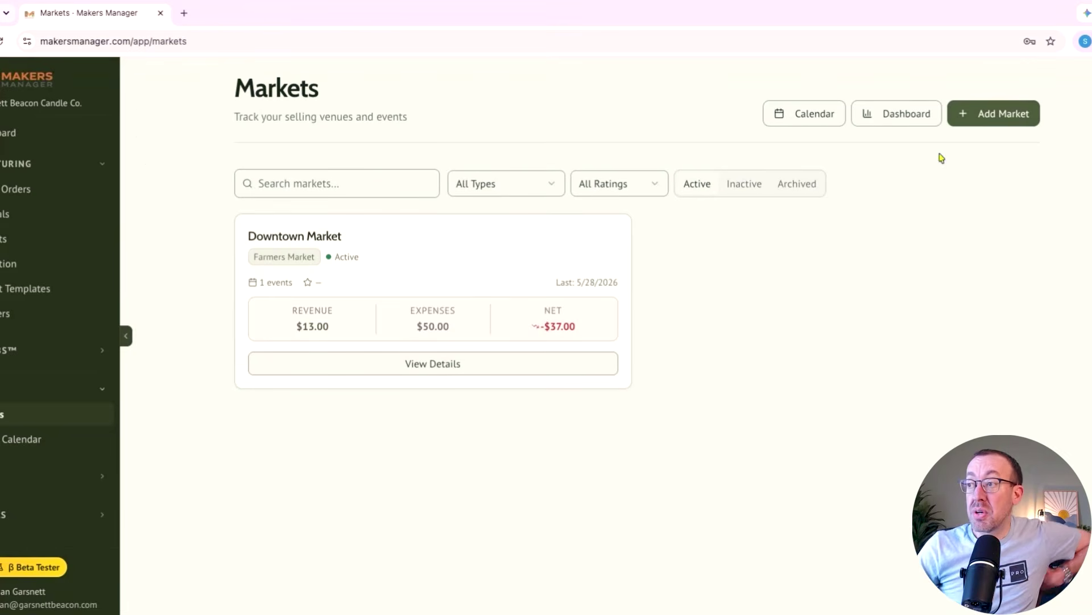
pyautogui.click(1001, 117)
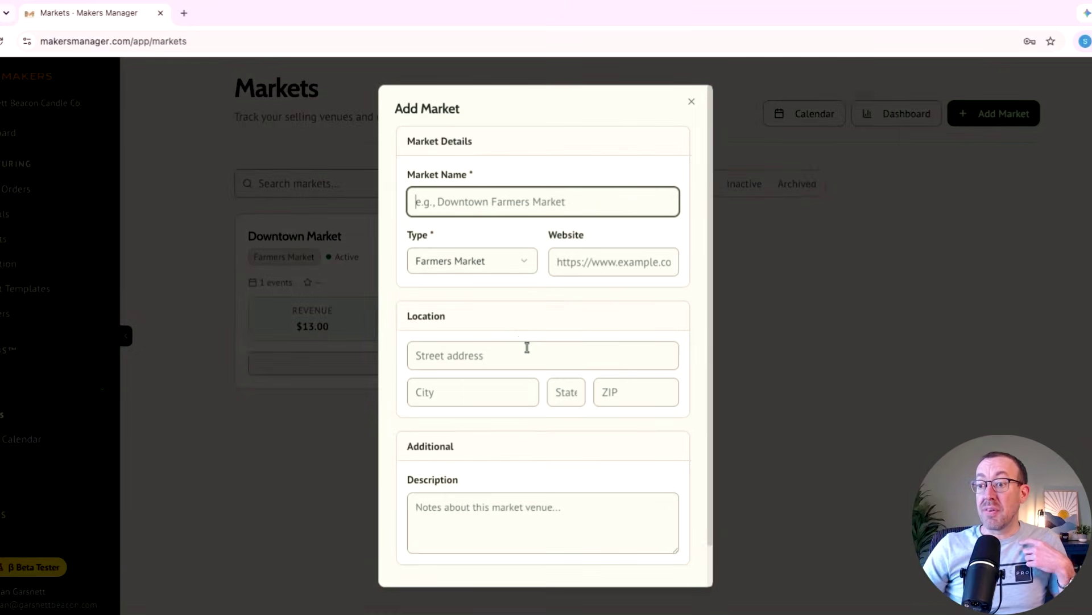
pyautogui.scroll(-1, 527, 347)
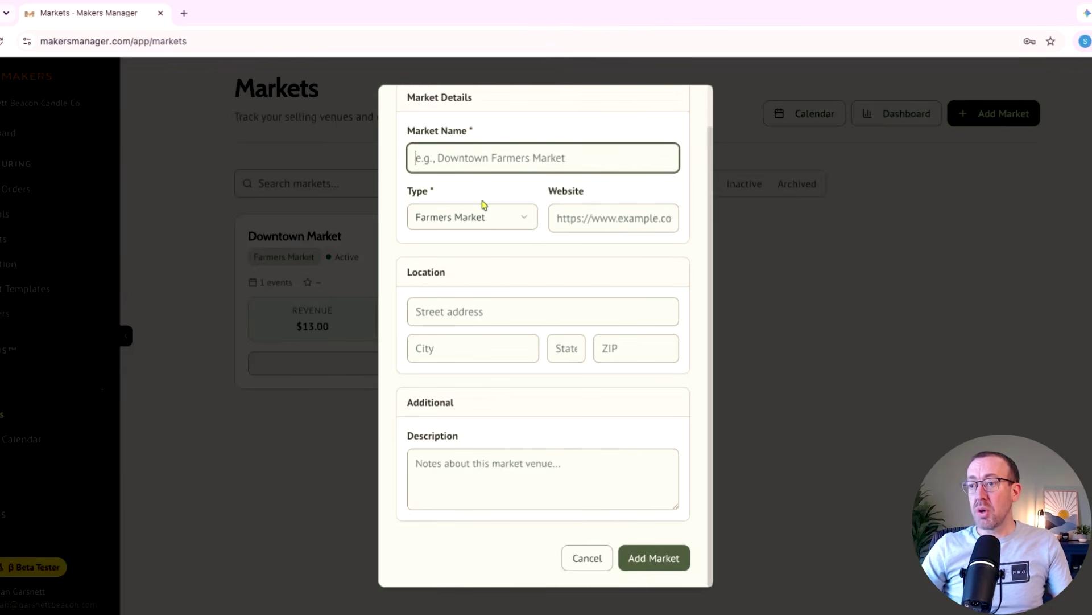
pyautogui.click(603, 560)
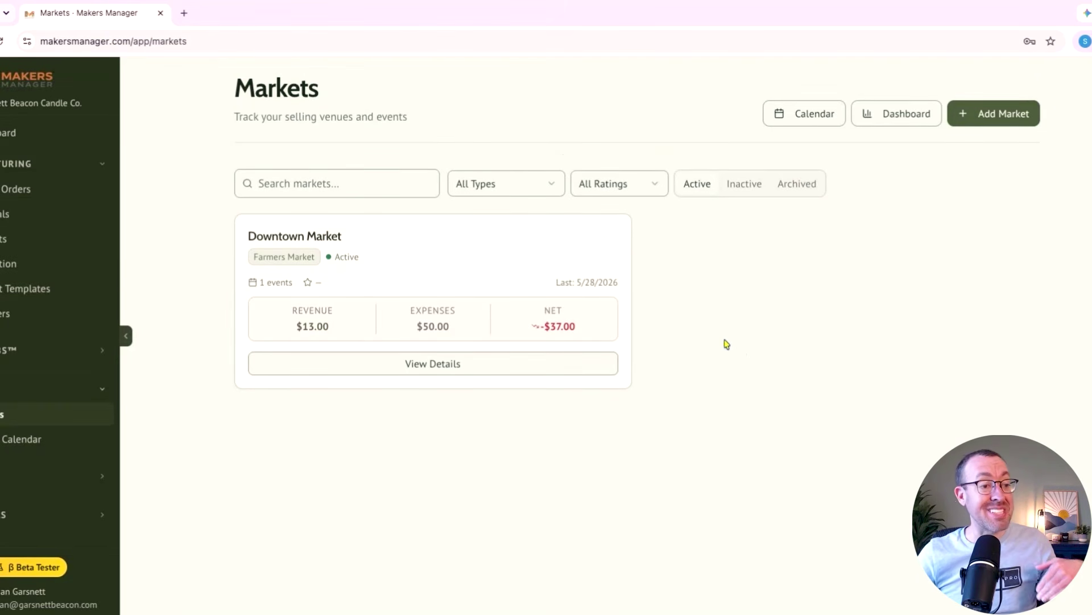
# Open the Downtown Market's details and view its overview, contacts and applications
pyautogui.click(488, 363)
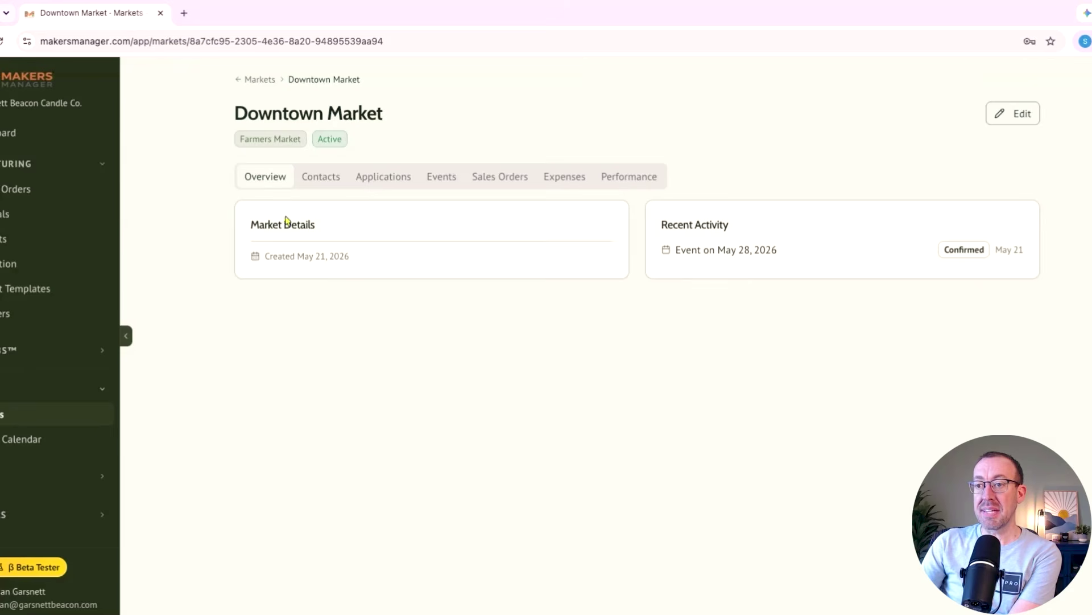
pyautogui.click(319, 177)
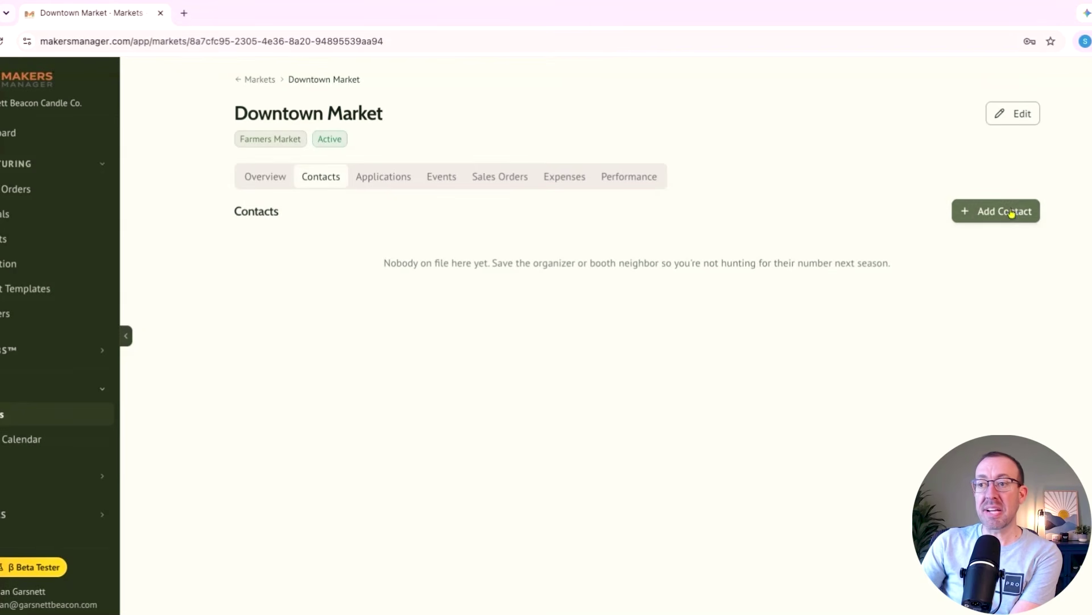
pyautogui.click(382, 178)
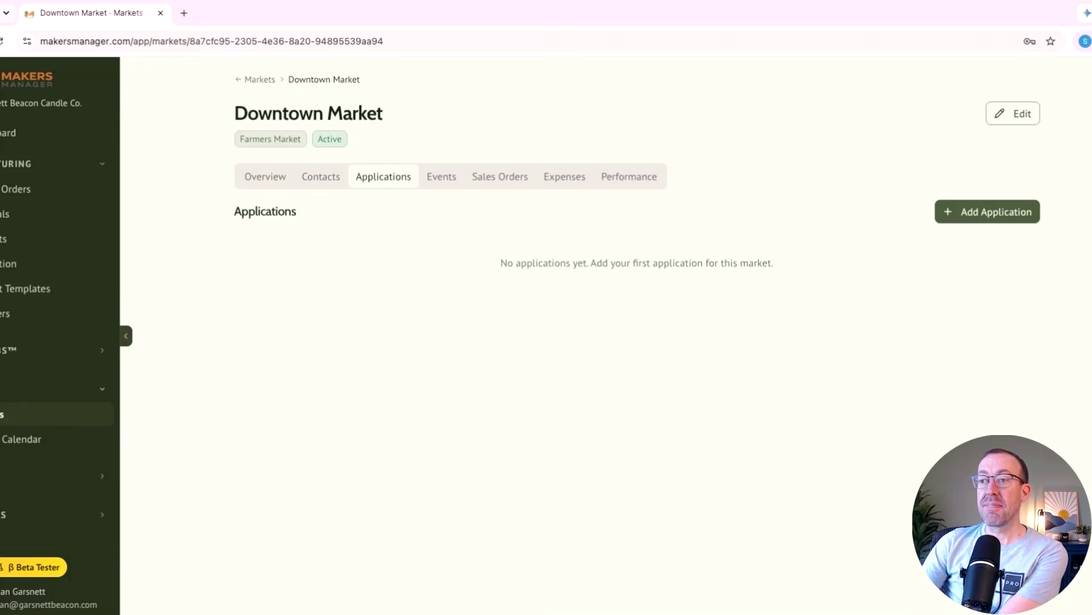
# Open a new application for the Downtown Market, examine its date, fee and status options, and close it without saving
pyautogui.click(992, 221)
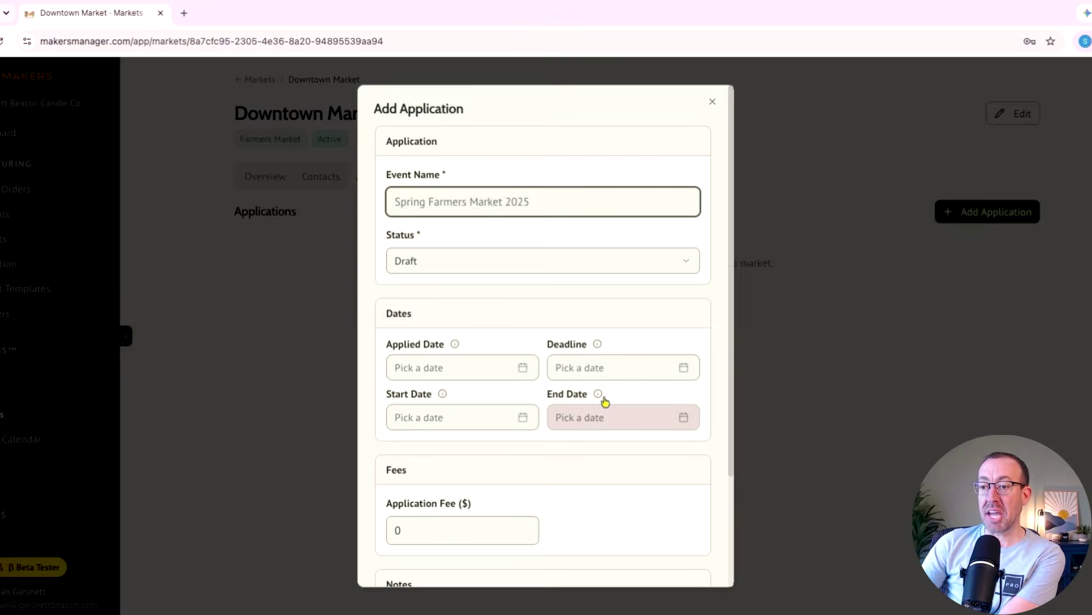
pyautogui.scroll(-3, 519, 468)
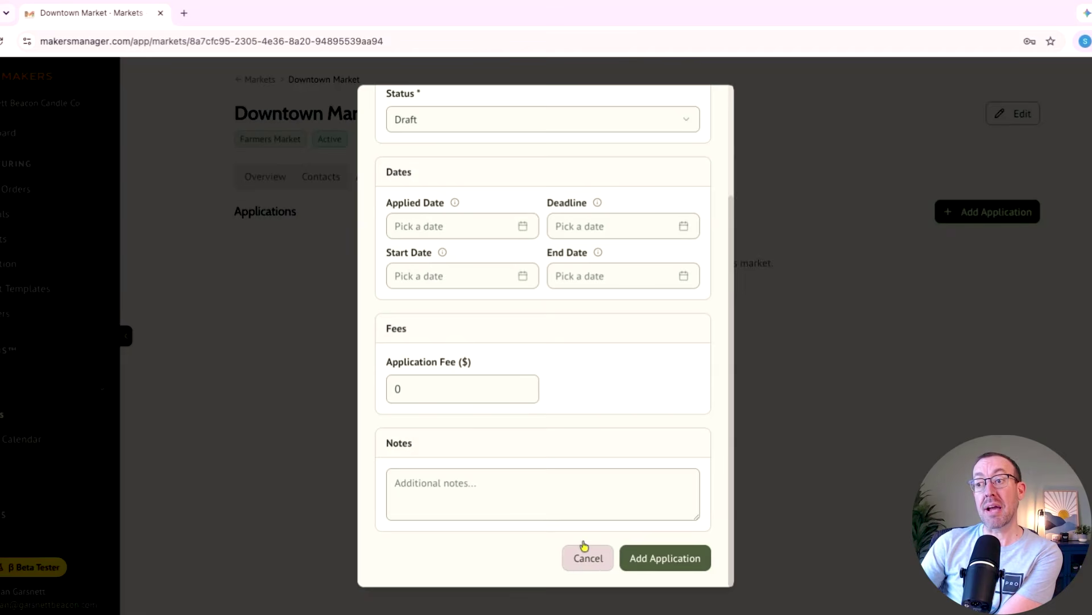
pyautogui.scroll(3, 601, 443)
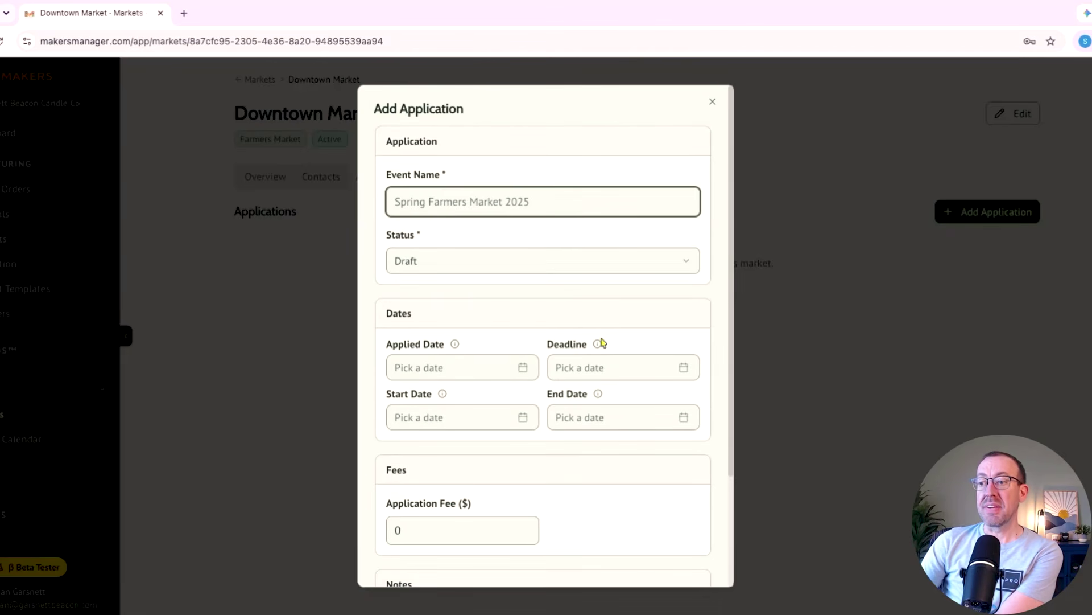
pyautogui.moveTo(598, 344)
pyautogui.moveTo(454, 347)
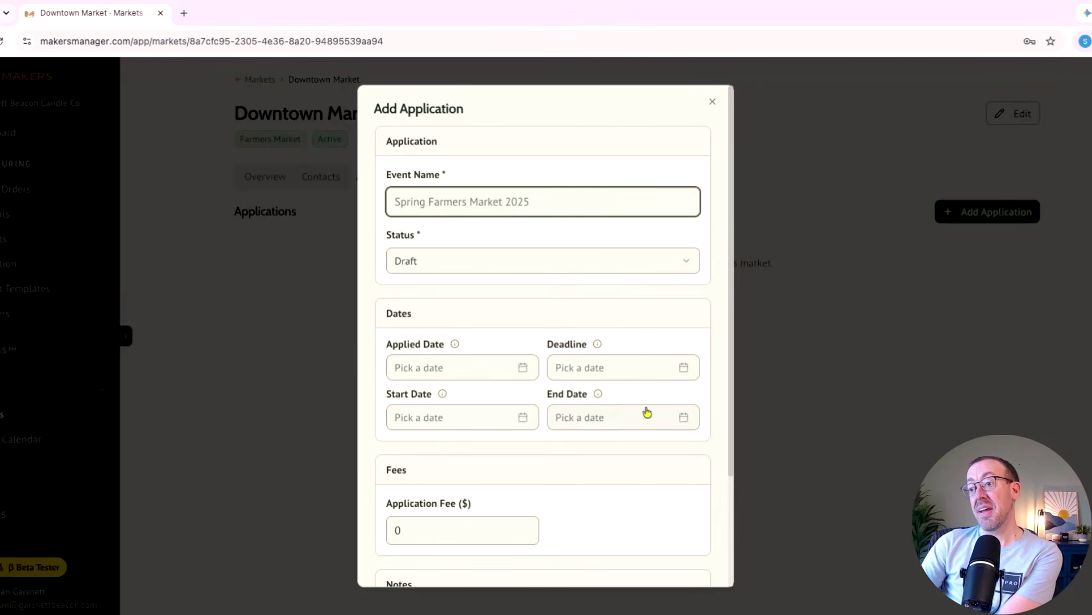
pyautogui.click(466, 266)
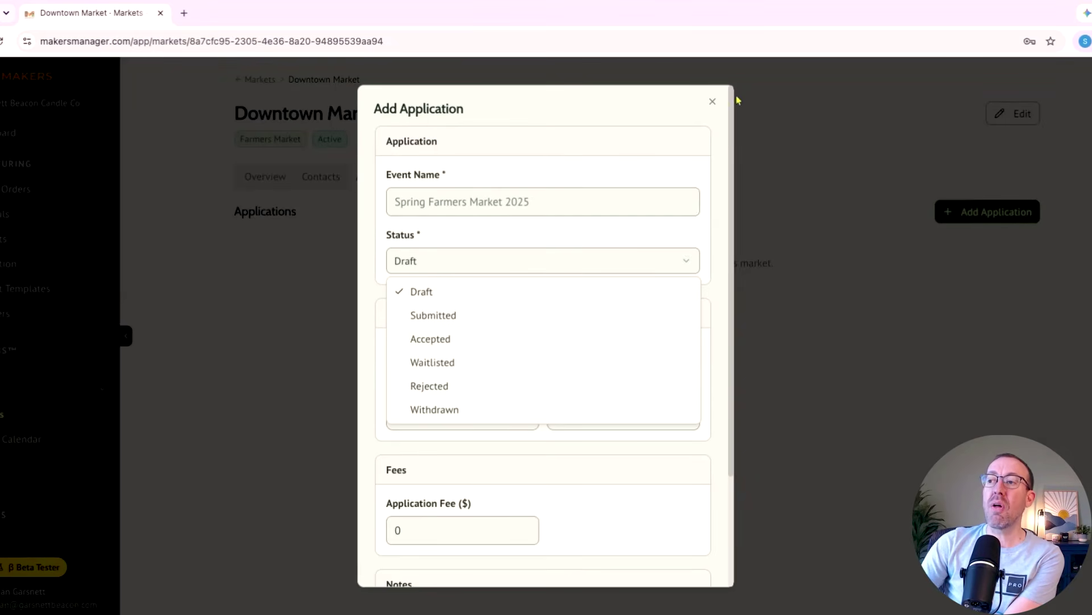
pyautogui.click(714, 105)
pyautogui.click(711, 105)
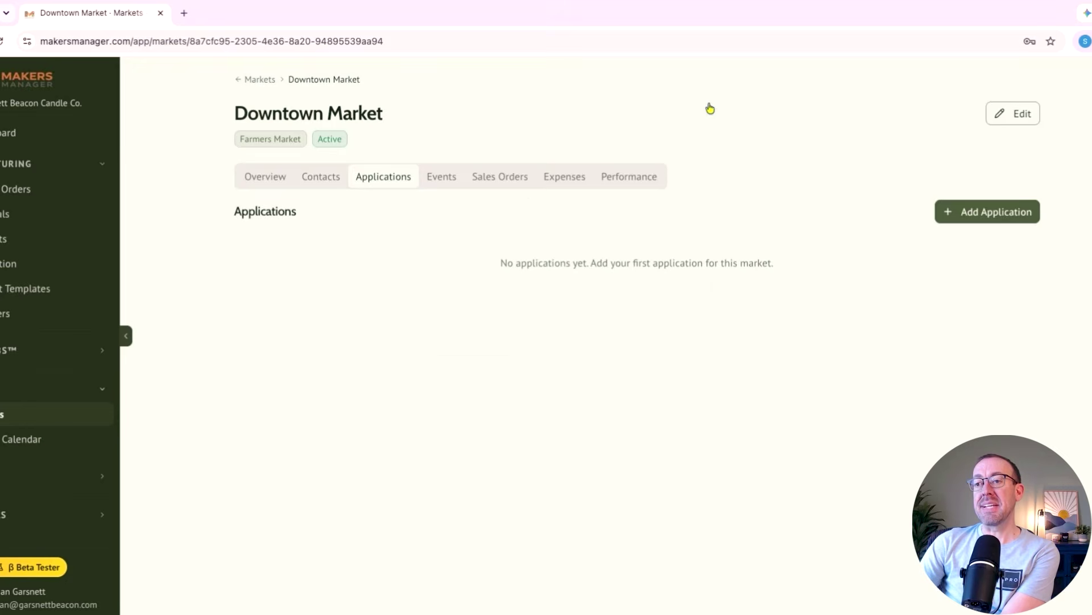
# View the Downtown Market's events, sales orders, expenses and performance overview
pyautogui.click(445, 179)
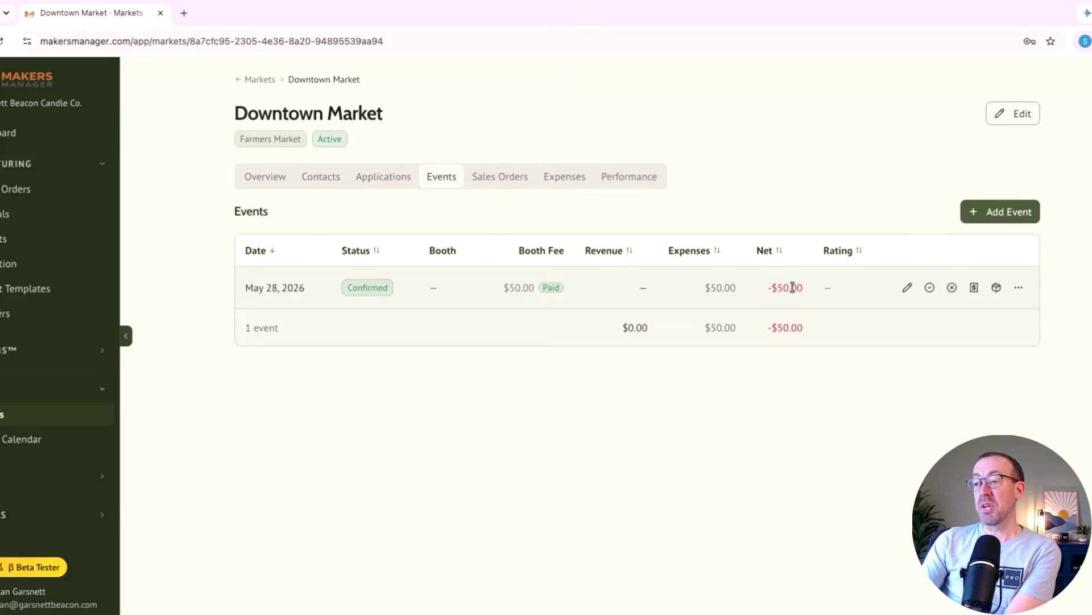
pyautogui.click(510, 178)
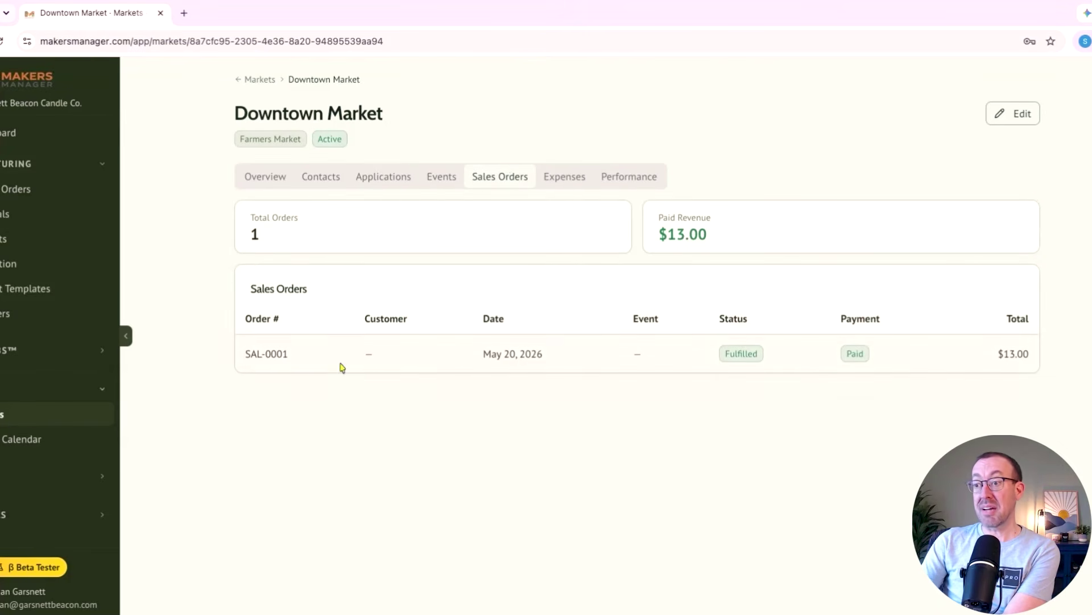
pyautogui.click(574, 179)
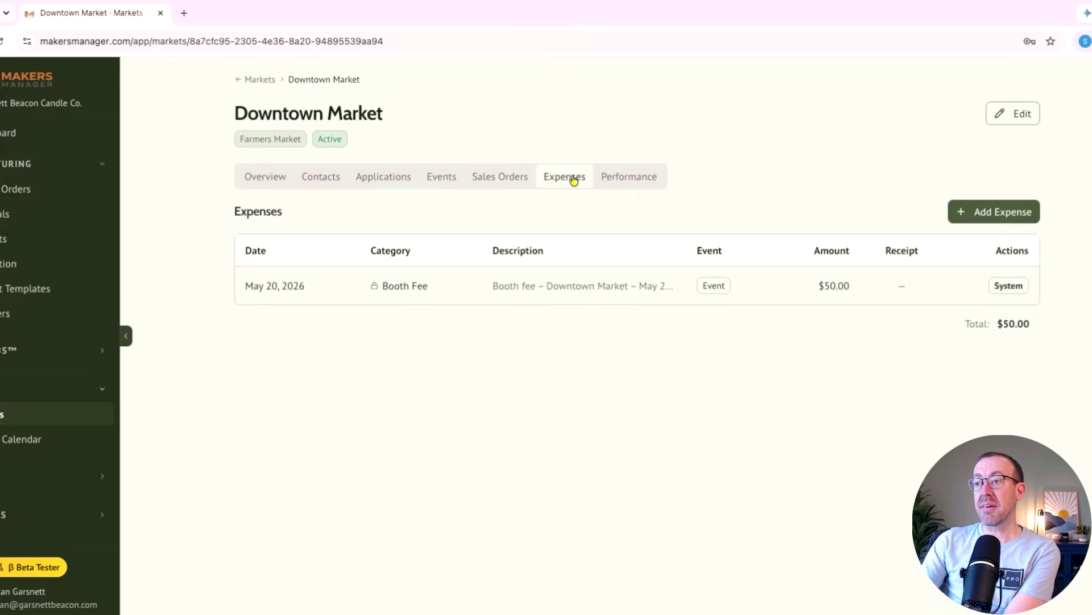
pyautogui.click(631, 178)
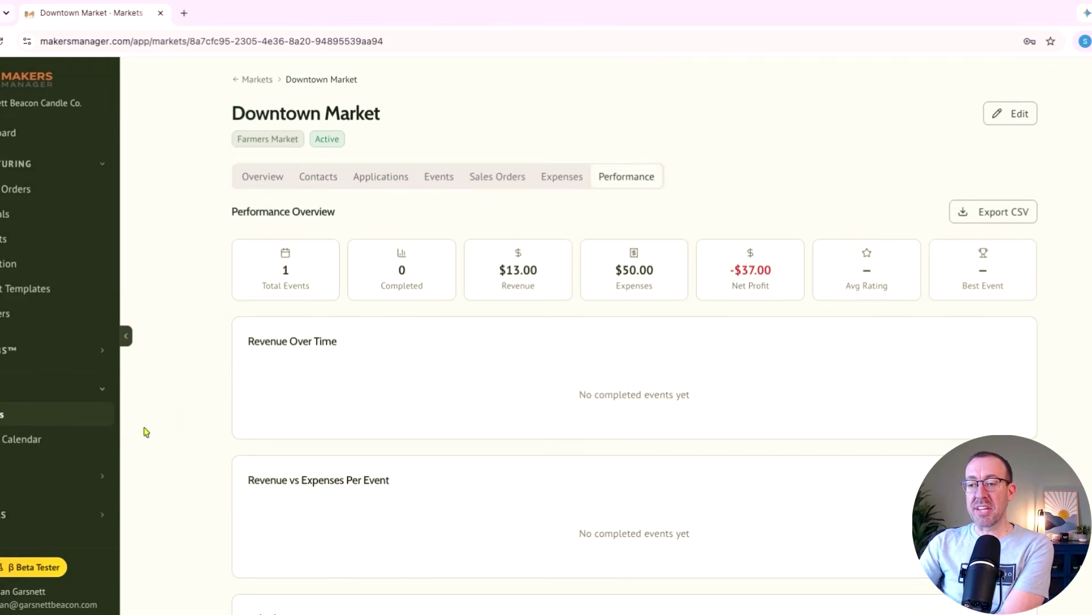
# Review the Downtown Market's performance charts, sales by category and event log, and return to its overview
pyautogui.scroll(-6, 194, 424)
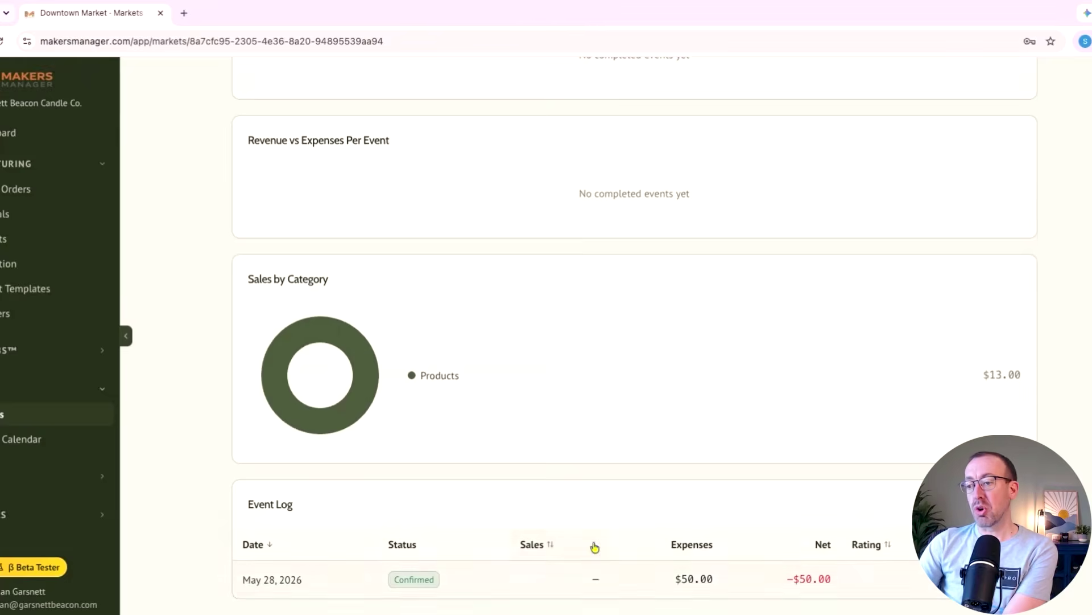
pyautogui.scroll(6, 603, 538)
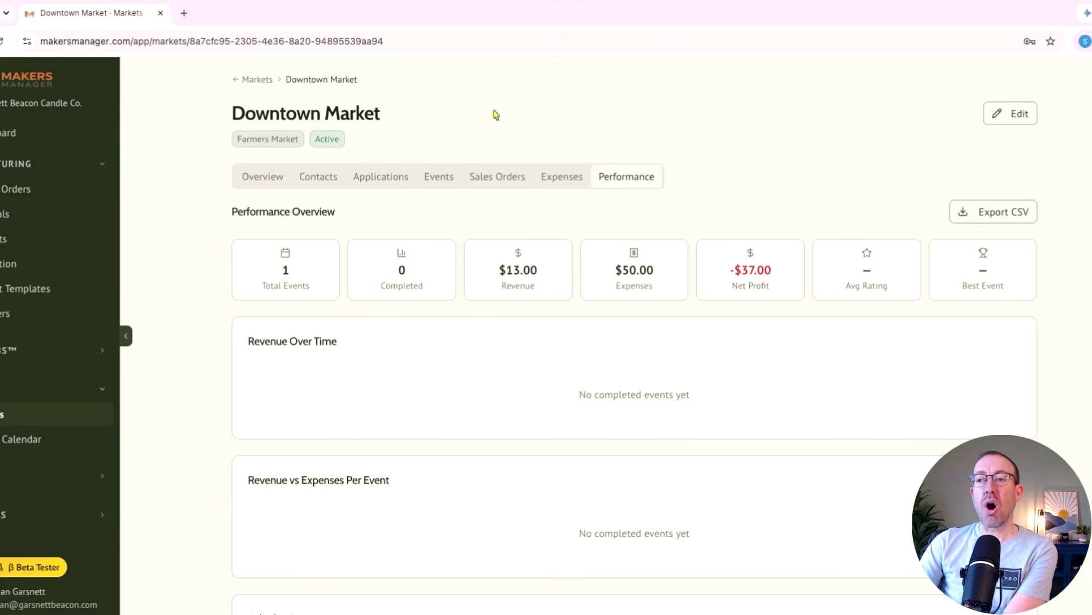
pyautogui.click(257, 182)
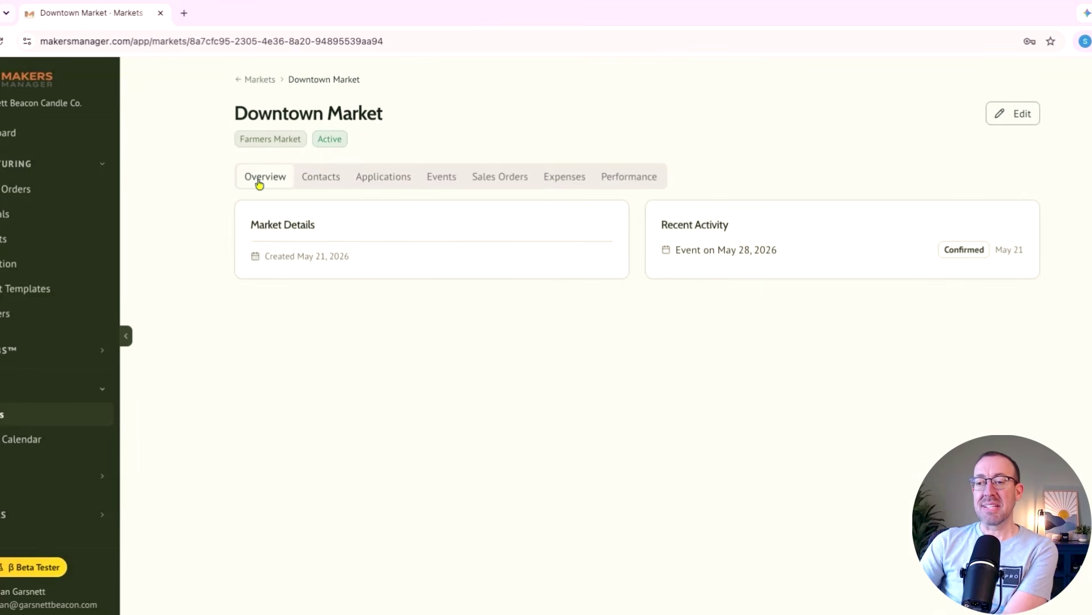
# Open the Market Calendar, browse to the neighbouring month and back, and compare its week and month views
pyautogui.click(22, 439)
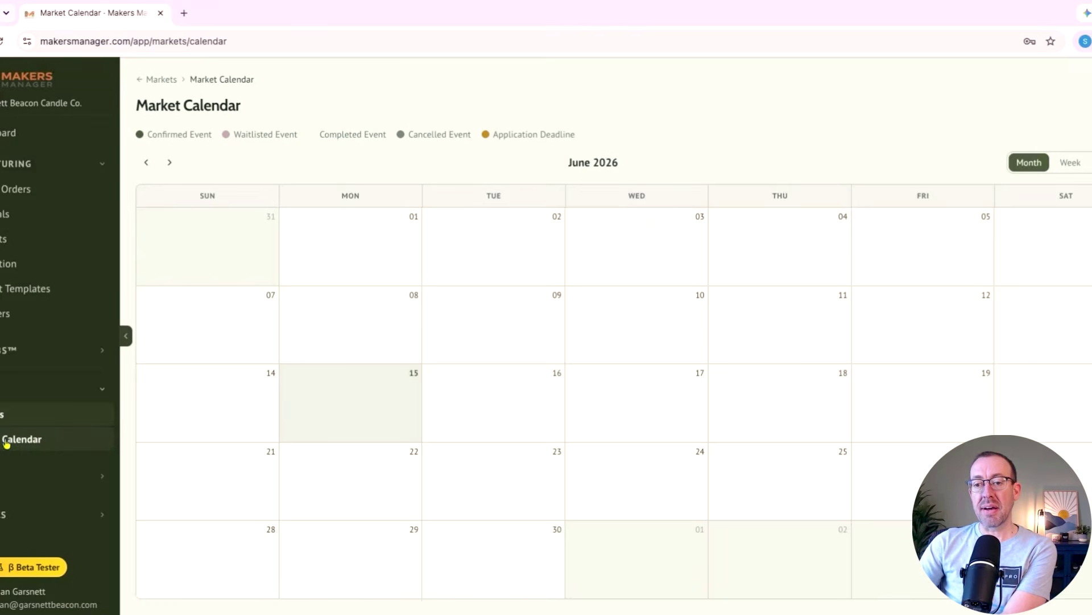
pyautogui.click(168, 163)
pyautogui.click(146, 164)
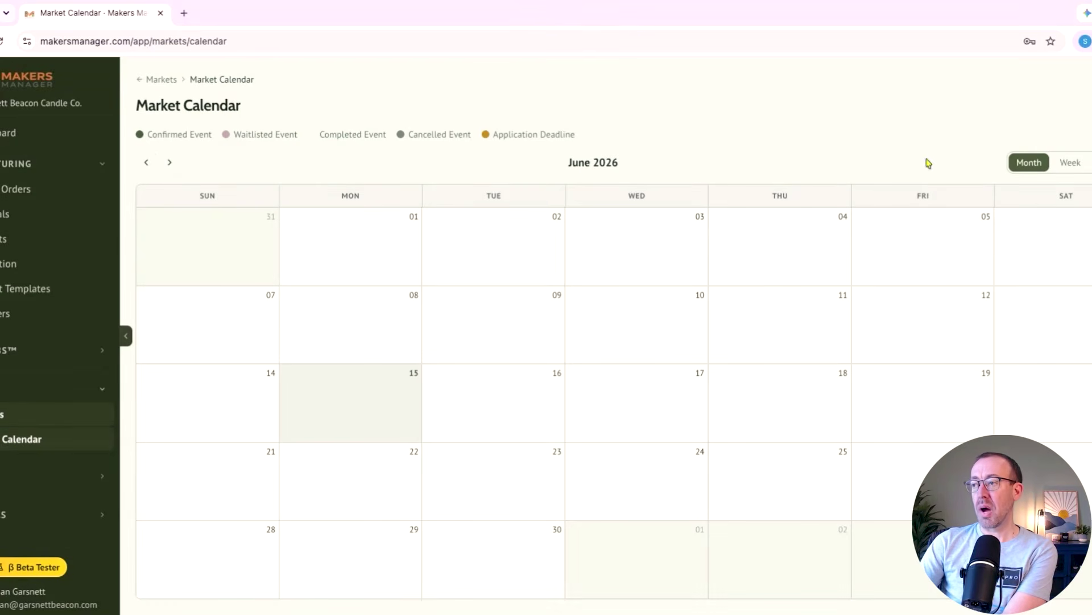
pyautogui.click(1069, 163)
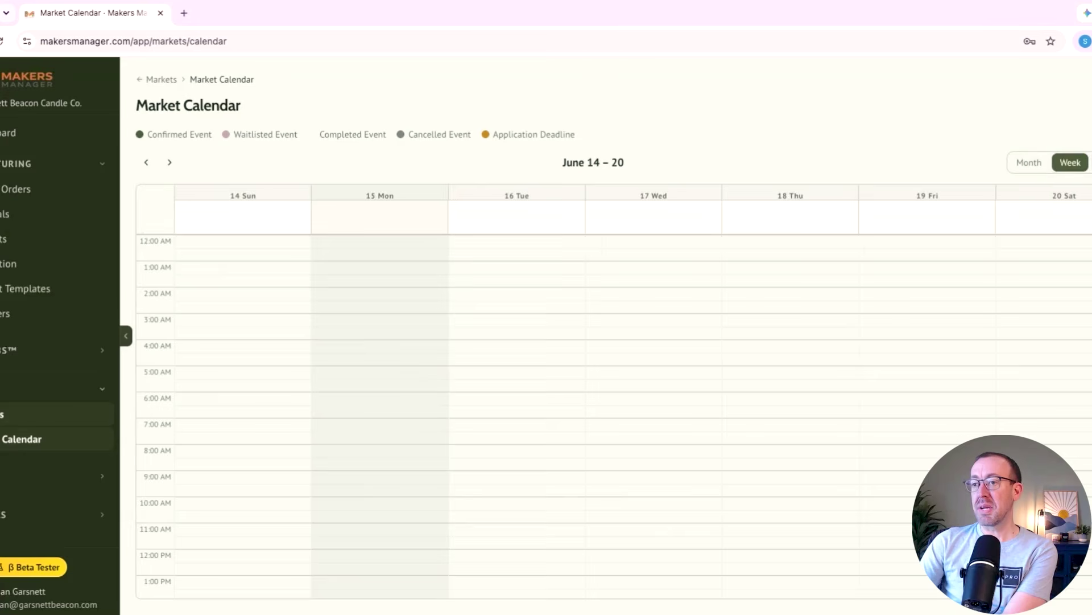
pyautogui.click(1089, 164)
pyautogui.click(1036, 167)
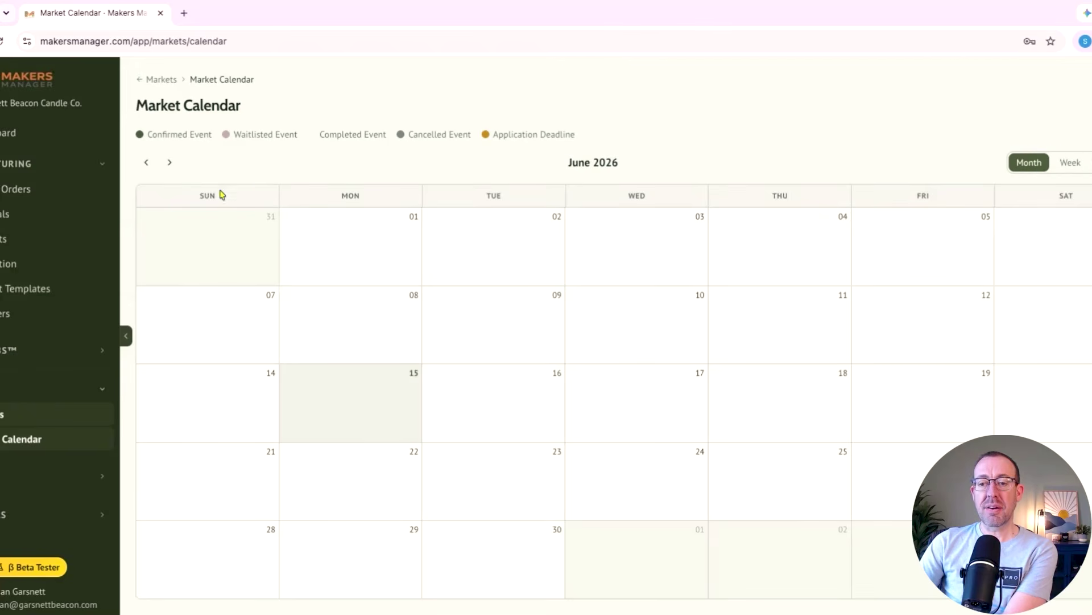
# Open the Market/Event sales order, view its details and items, look through its edit form, and cancel without saving
pyautogui.click(103, 387)
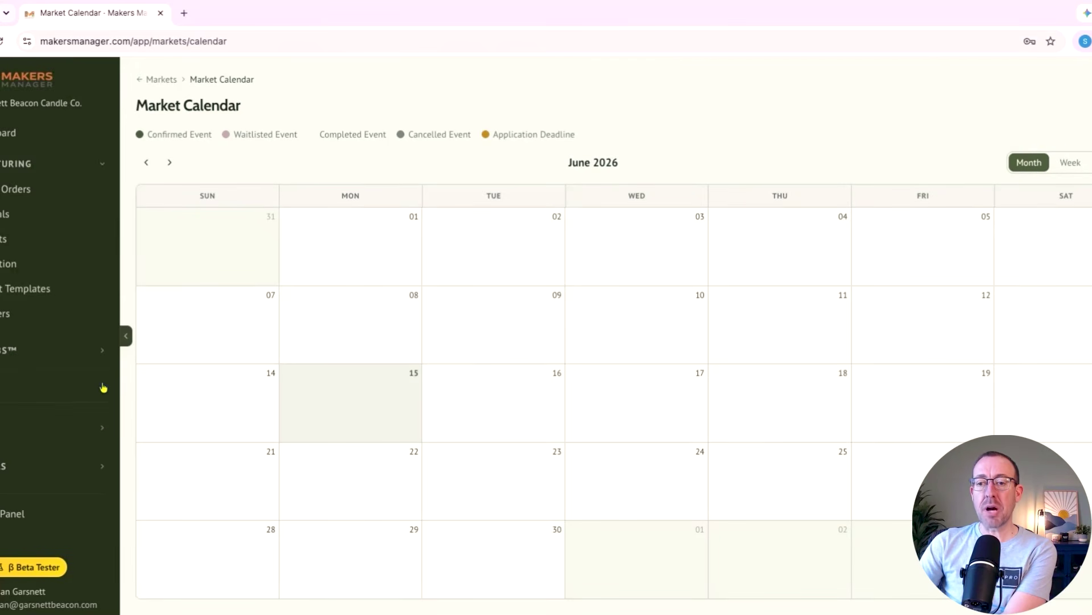
pyautogui.click(102, 431)
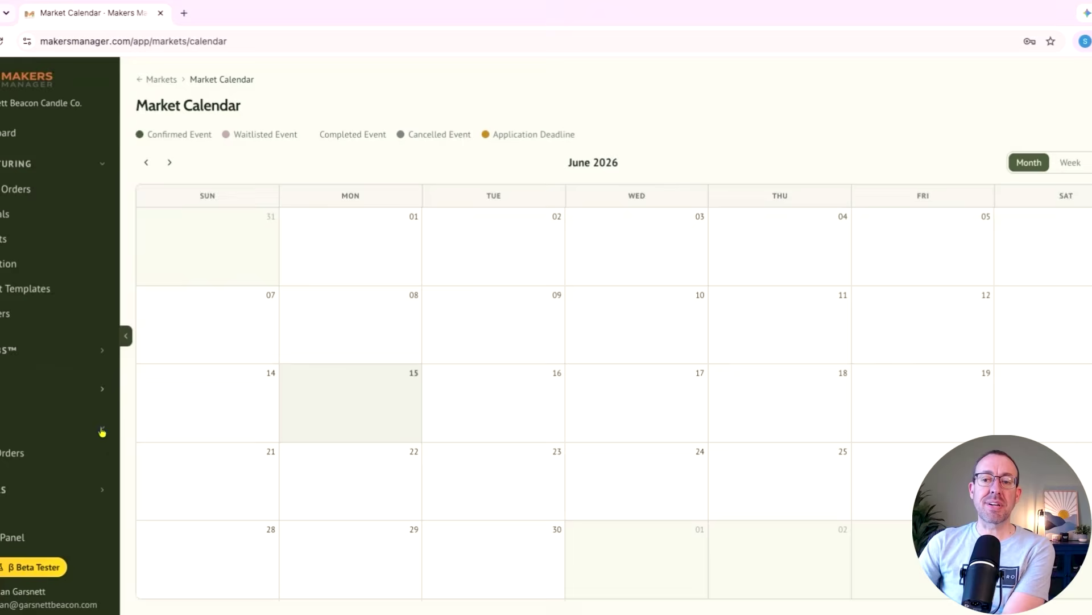
pyautogui.click(20, 455)
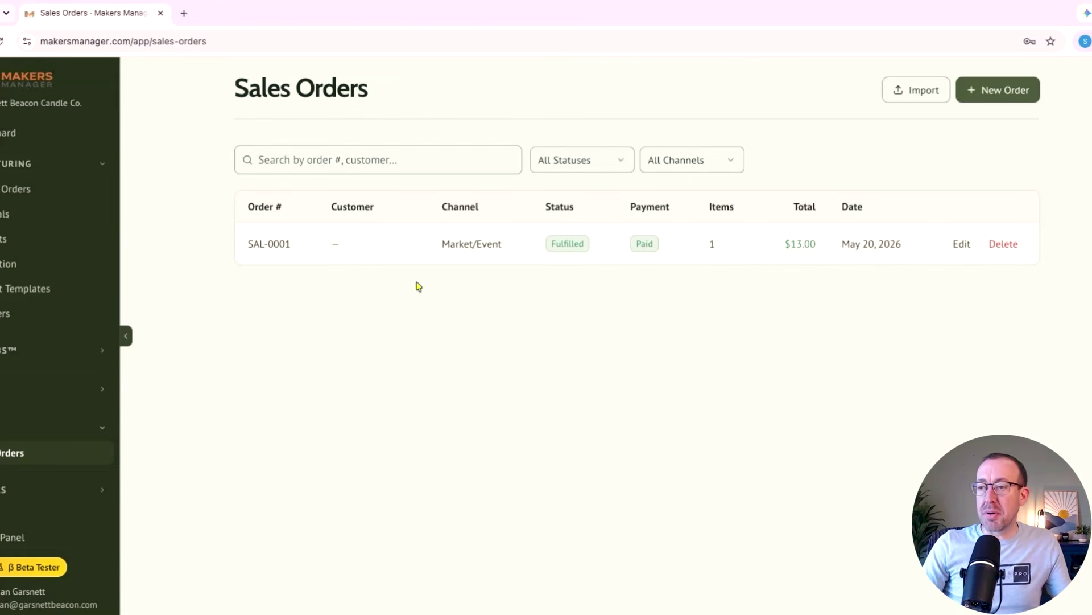
pyautogui.click(473, 241)
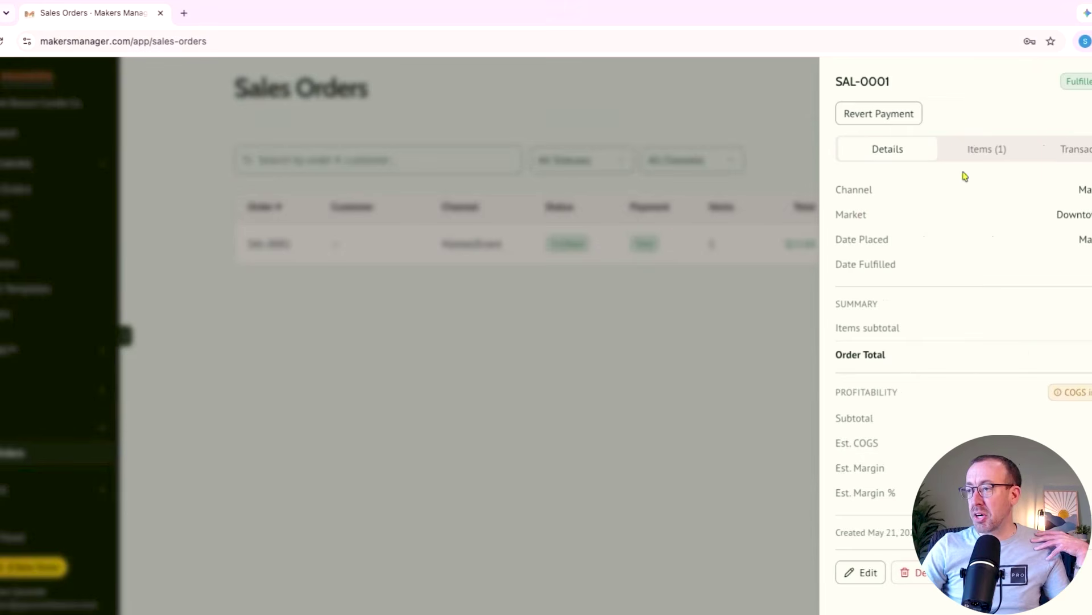
pyautogui.click(980, 162)
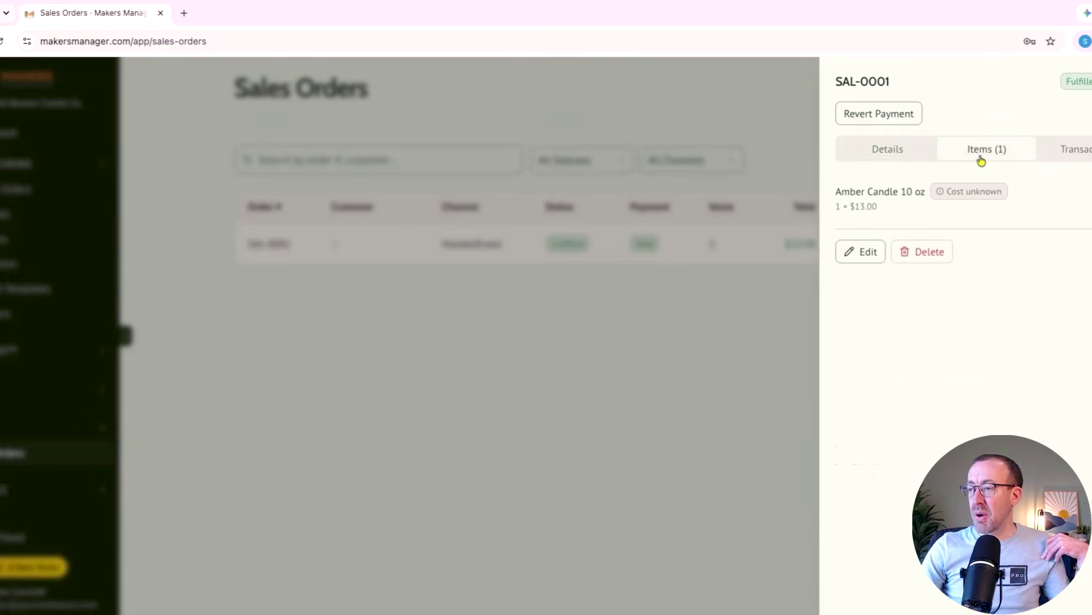
pyautogui.click(860, 251)
pyautogui.scroll(-5, 598, 455)
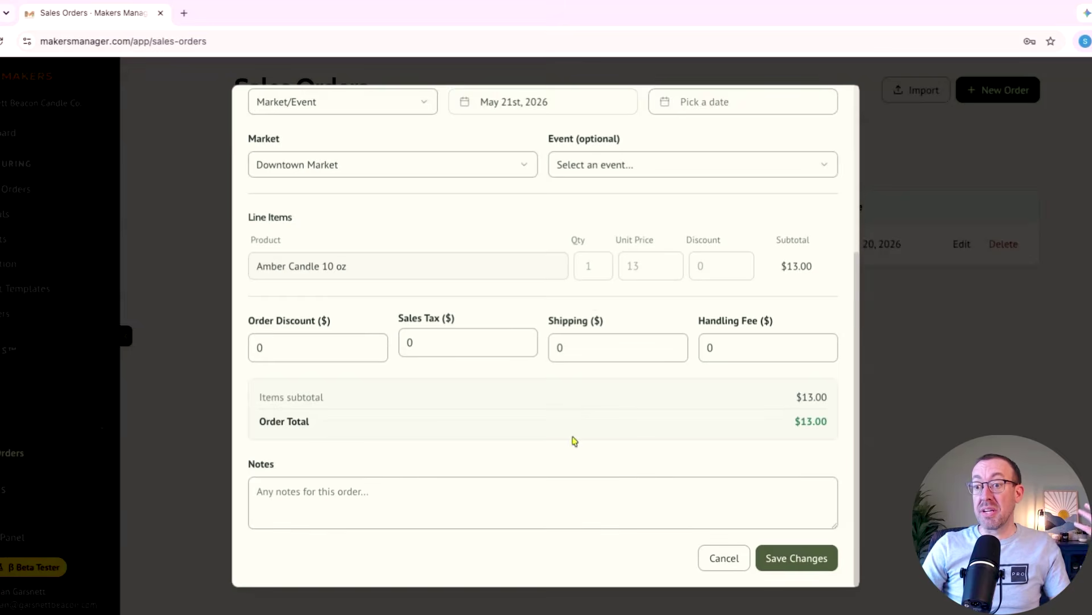
pyautogui.click(733, 573)
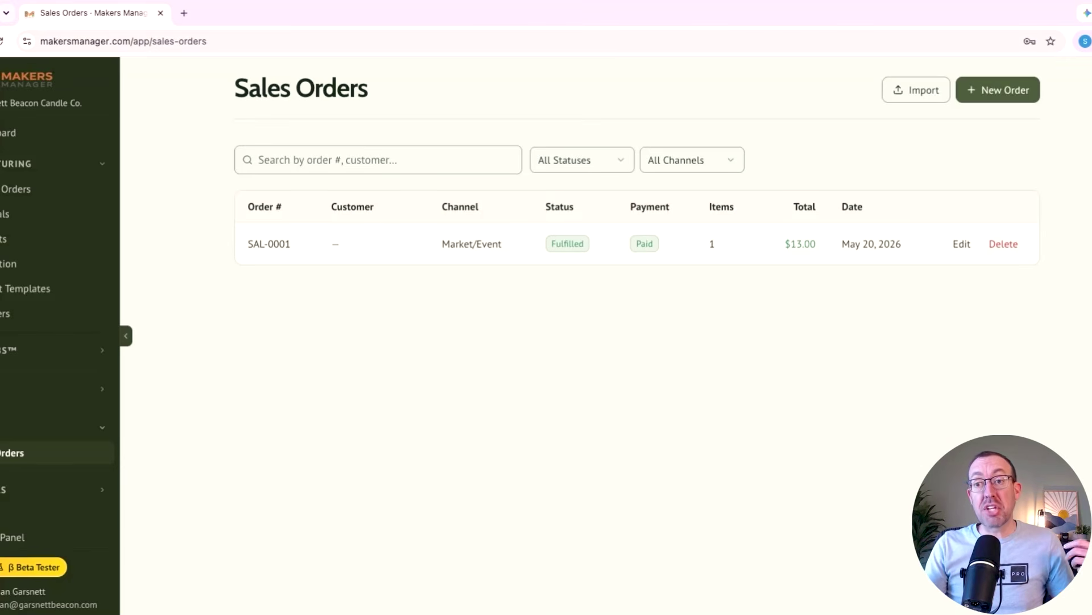
# Open the sales import for CSV files, view its upload options, and close it without importing
pyautogui.click(920, 96)
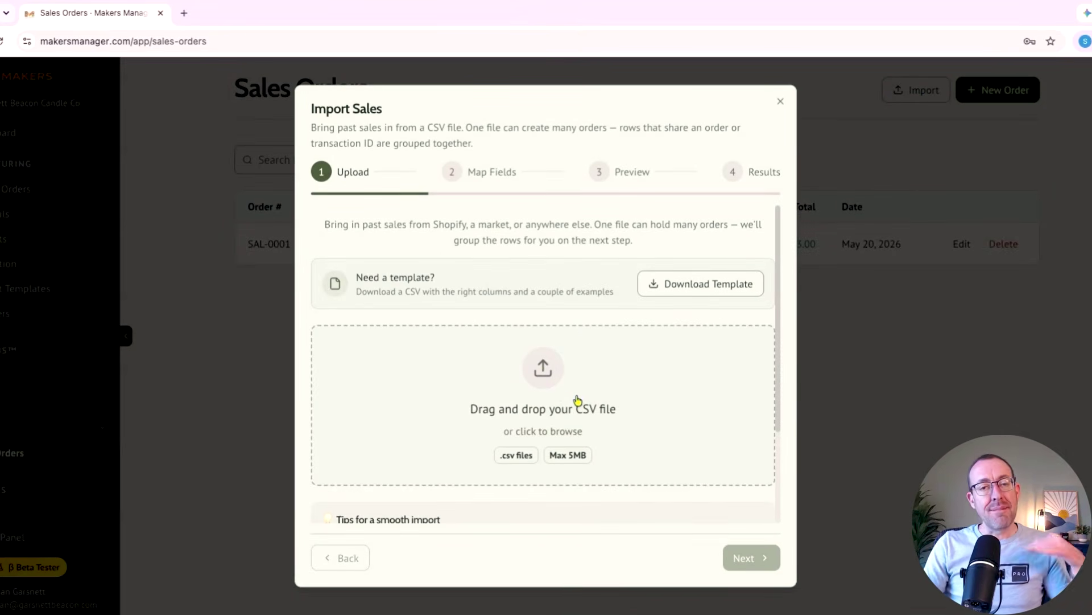
pyautogui.click(780, 101)
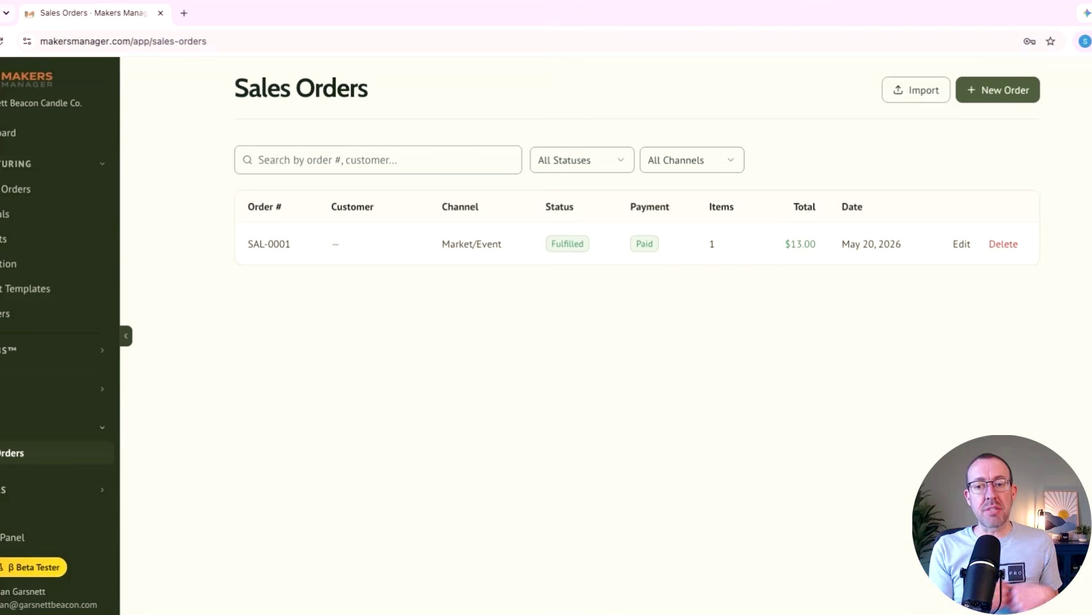
pyautogui.click(102, 429)
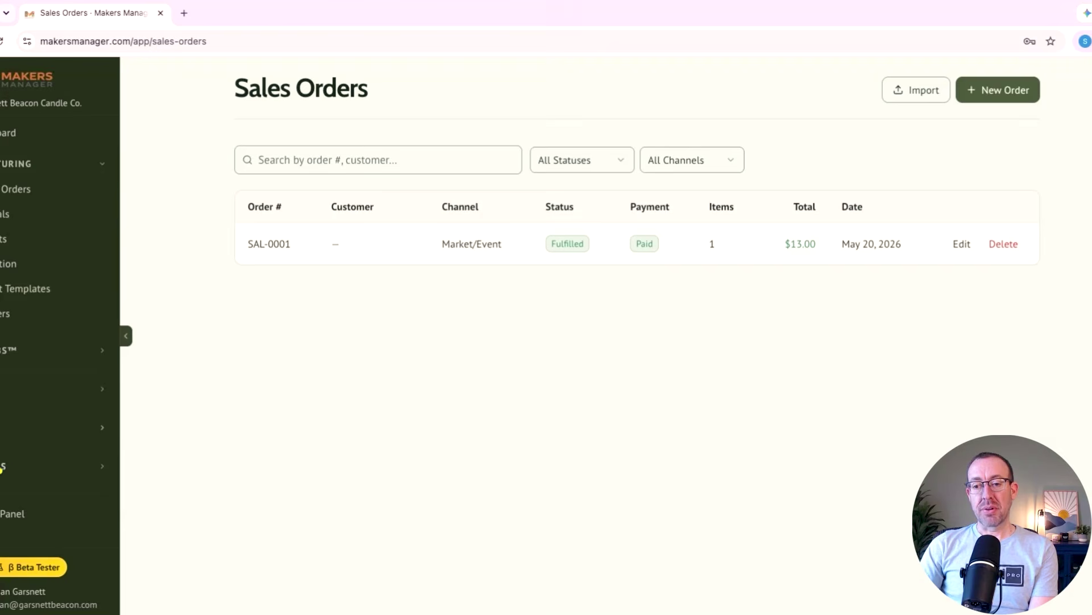
# Open the Reports overview and examine the inventory value and total resale value figures
pyautogui.click(2, 467)
pyautogui.scroll(-1, 2, 455)
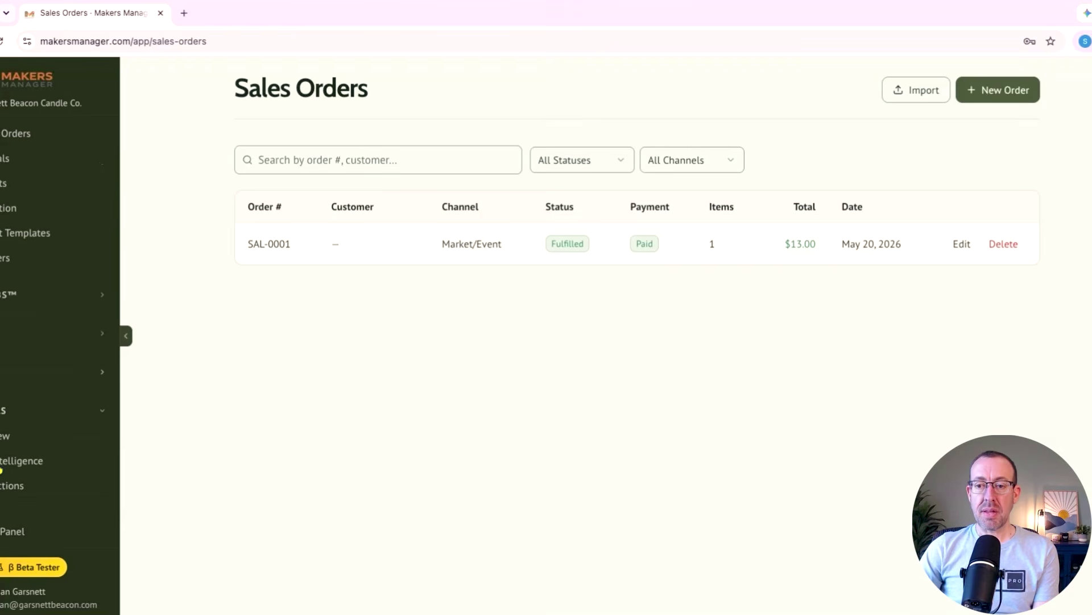
pyautogui.click(7, 437)
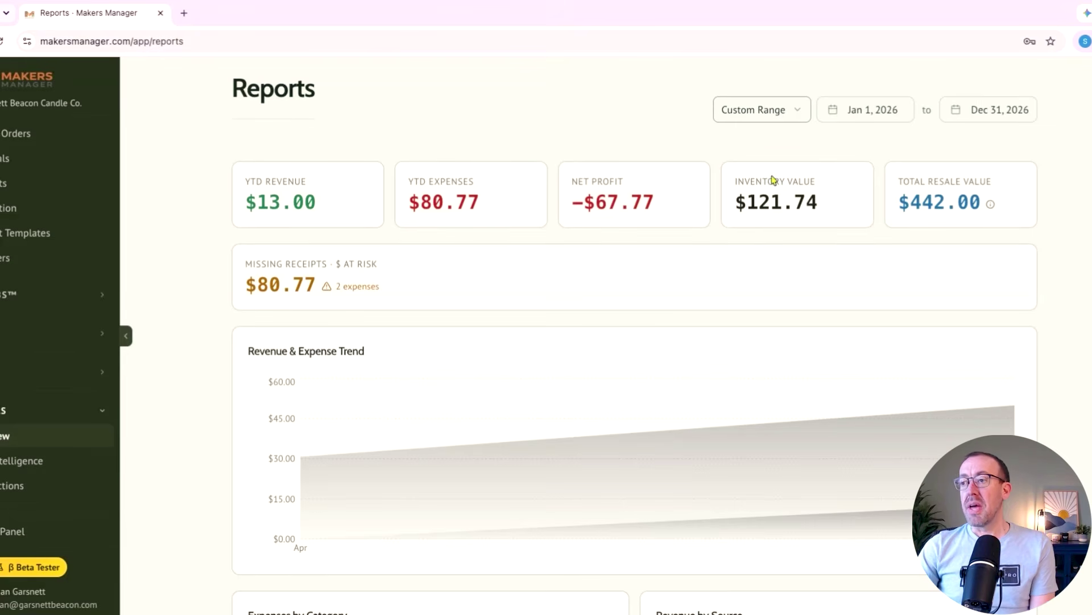
pyautogui.moveTo(732, 166); pyautogui.dragTo(891, 211)
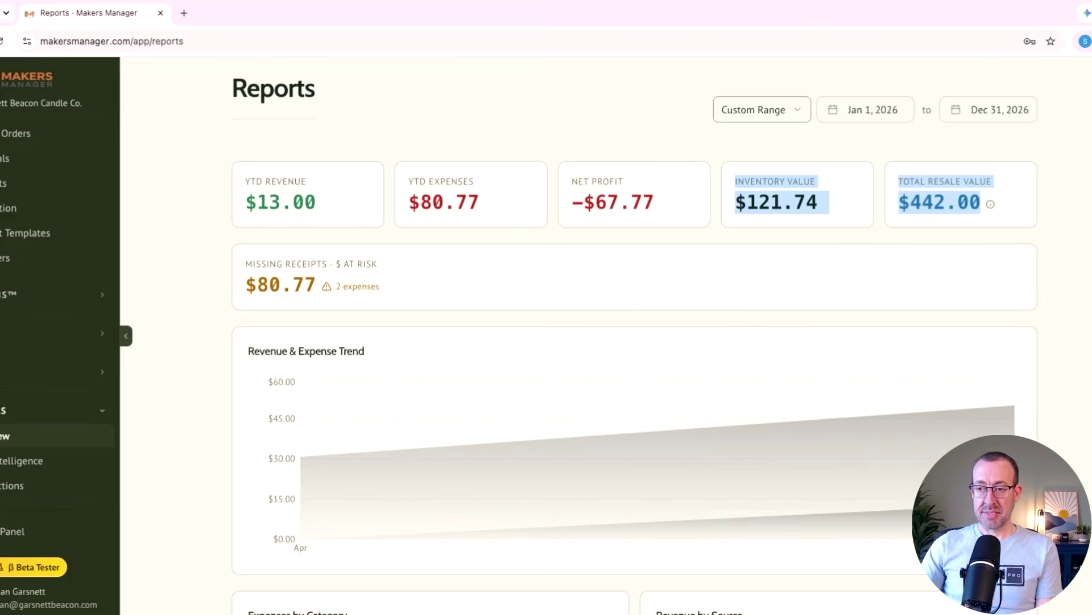
pyautogui.click(713, 227)
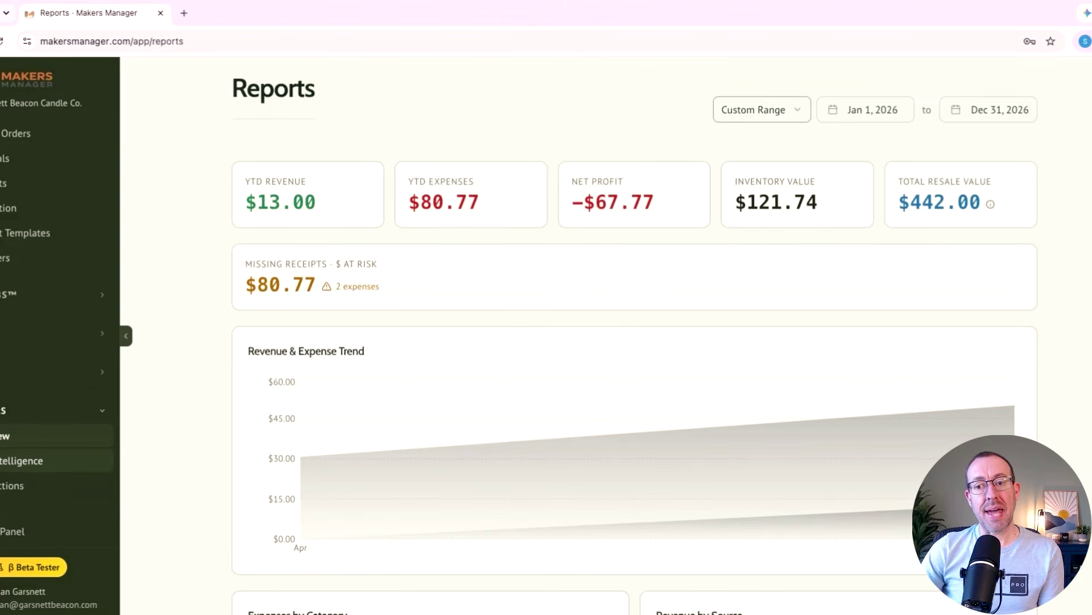
# View the Cost Intelligence report and the Transactions list, and return to the dashboard
pyautogui.click(22, 461)
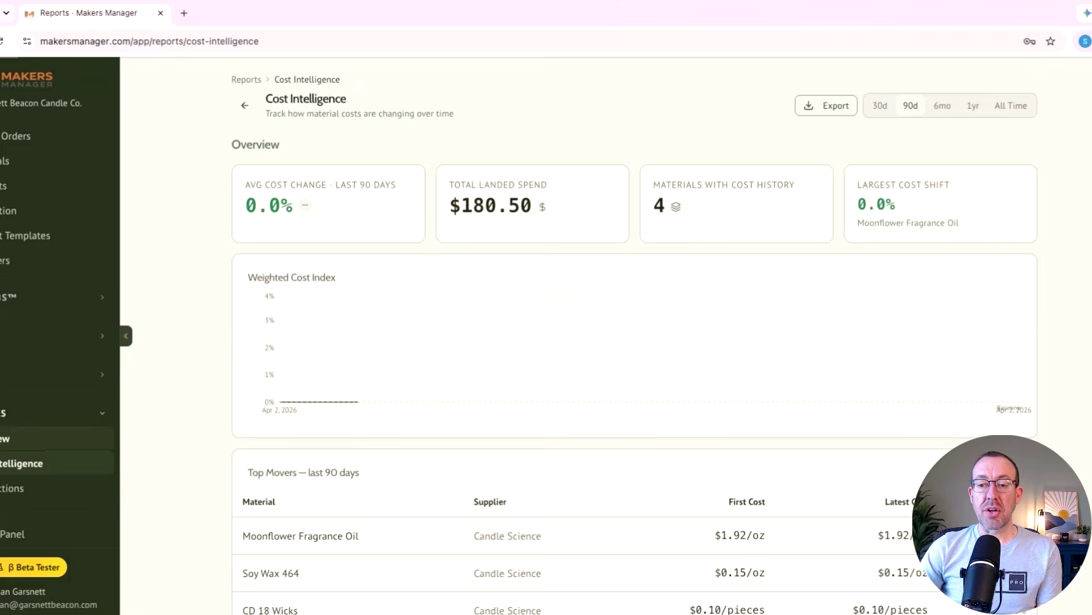
pyautogui.click(21, 498)
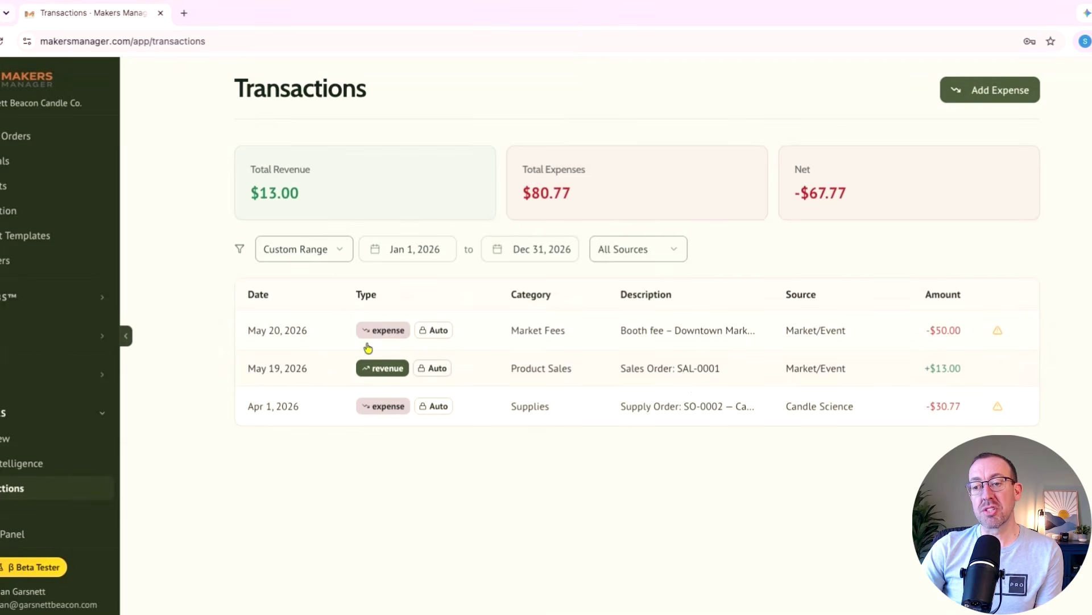
pyautogui.scroll(2, 43, 462)
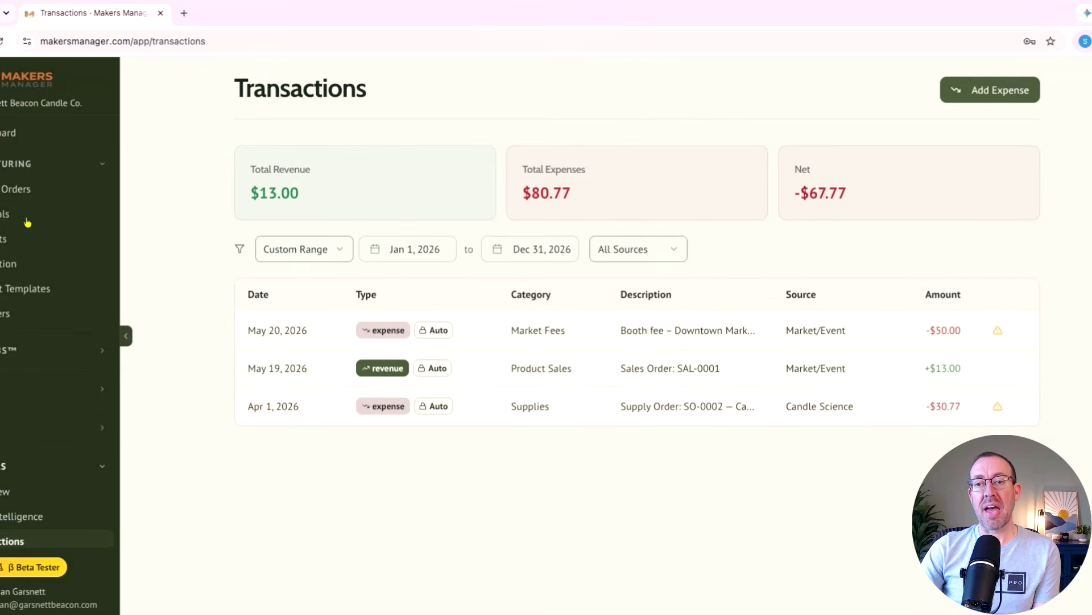
pyautogui.click(8, 135)
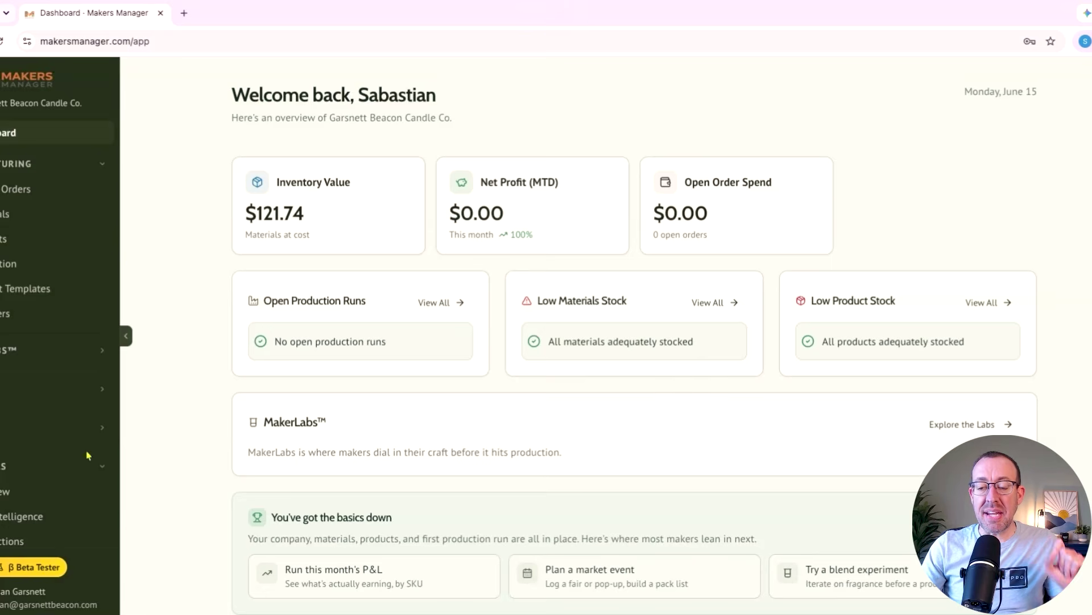
# Open Help & Support and browse the article lists for Getting Started, Managing Materials and Building Recipes
pyautogui.click(3, 598)
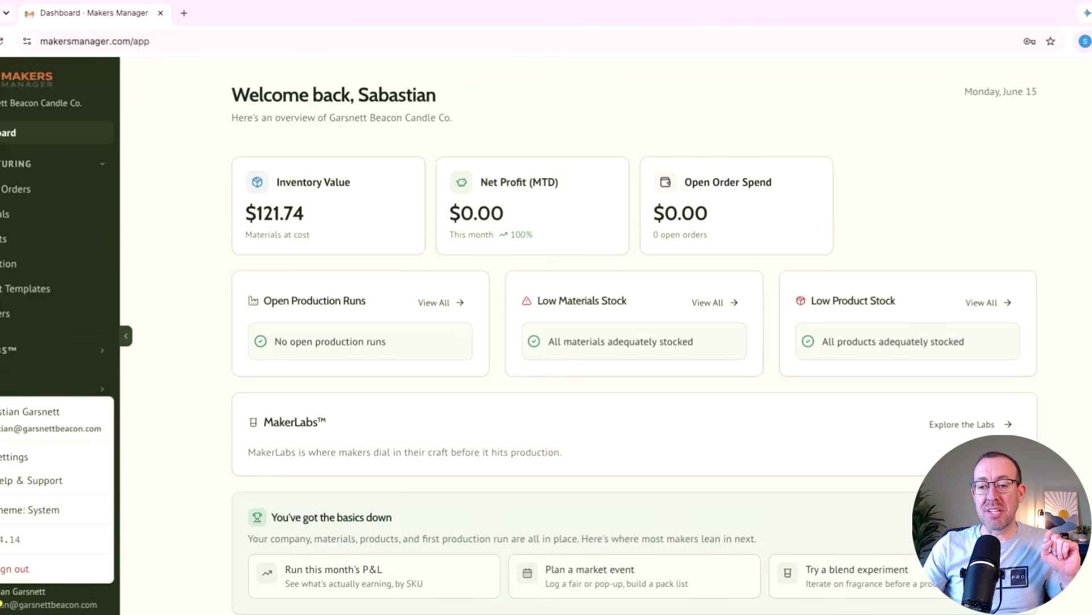
pyautogui.click(37, 481)
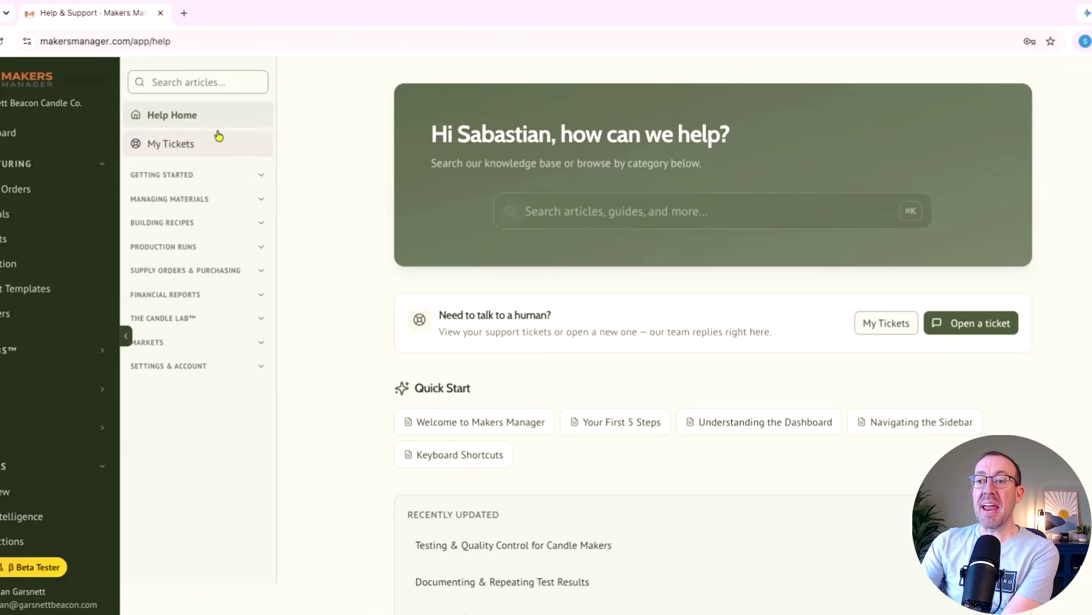
pyautogui.click(217, 176)
pyautogui.click(219, 388)
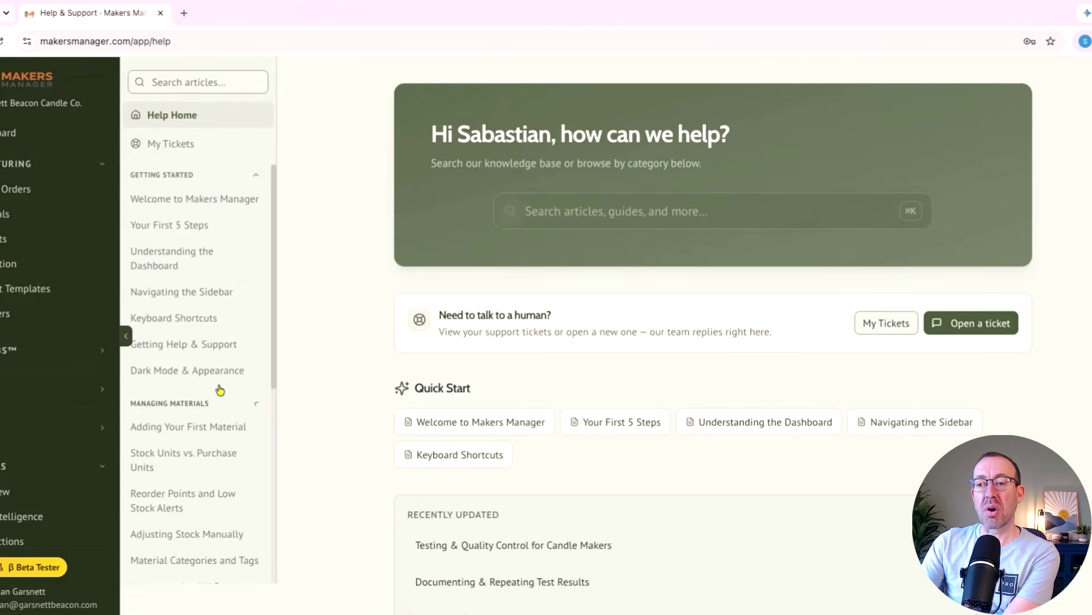
pyautogui.scroll(-1, 220, 375)
pyautogui.click(227, 329)
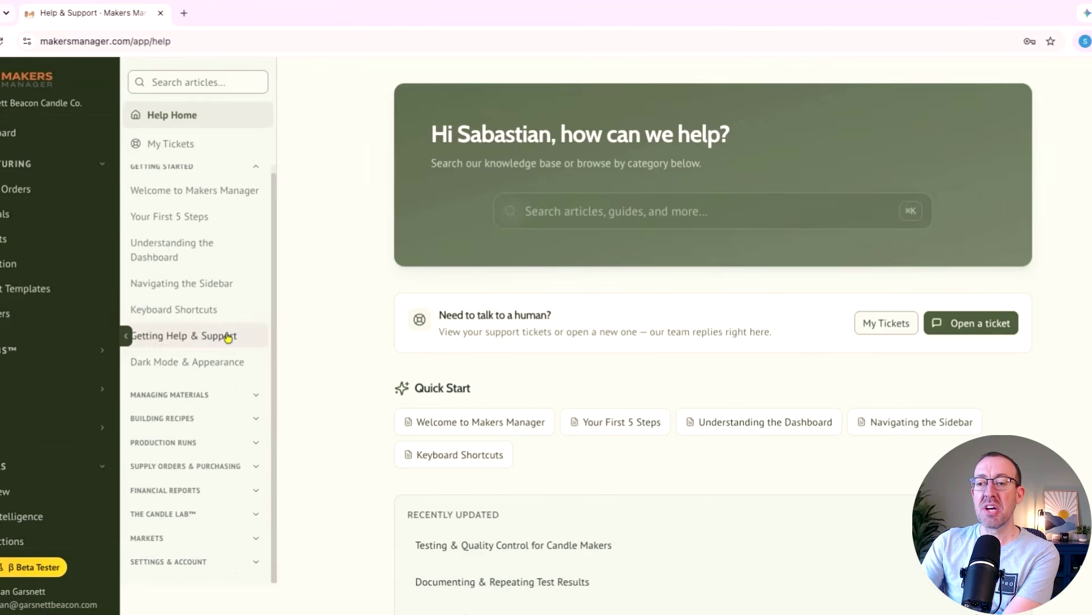
pyautogui.click(234, 419)
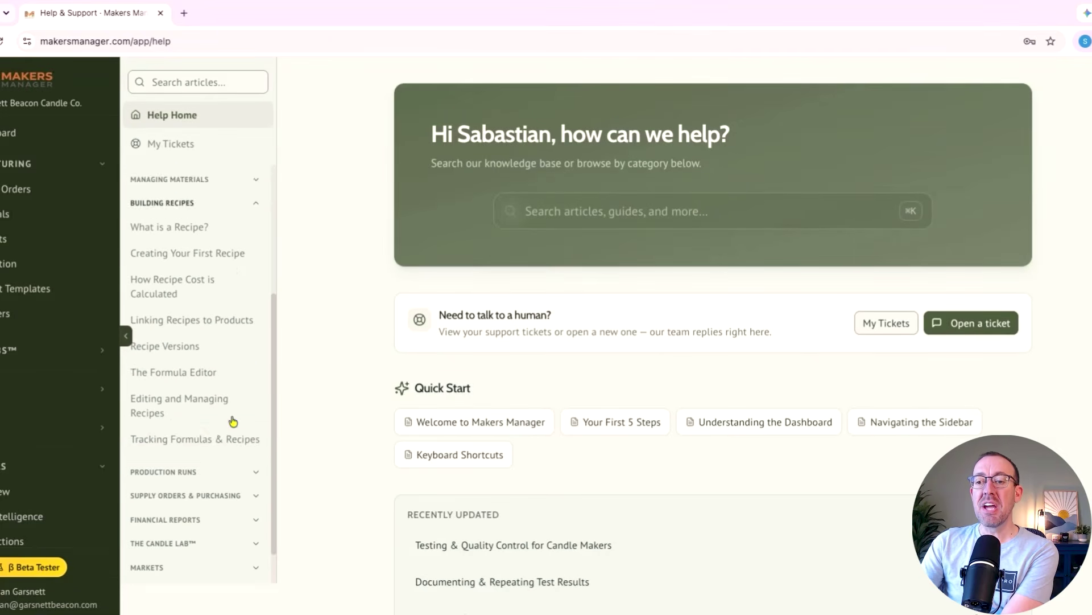
# Read the "What is a Recipe?" help article and collapse the expanded article categories
pyautogui.click(204, 199)
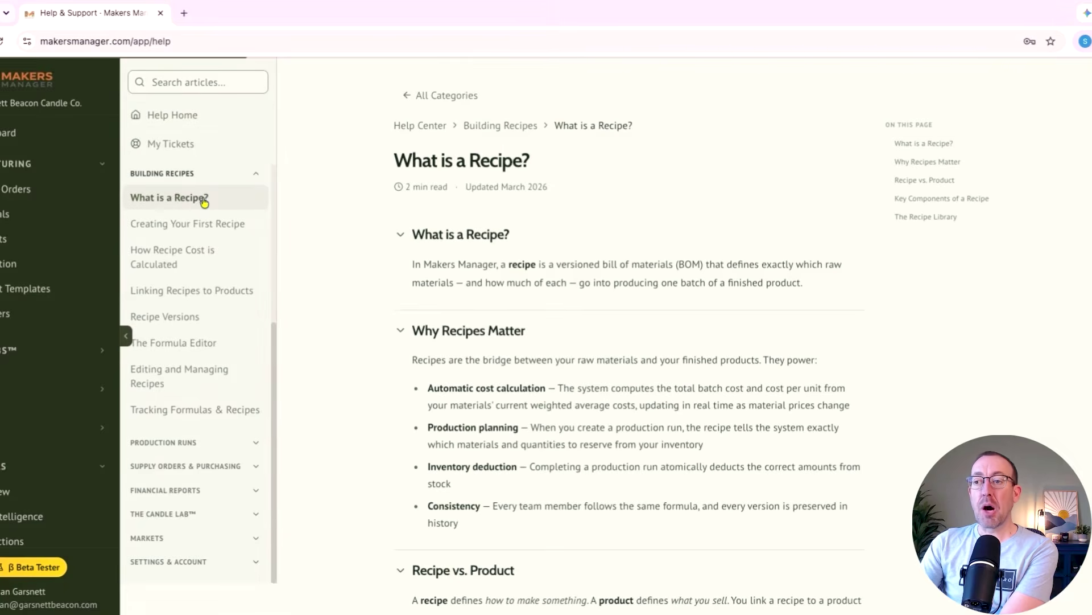
pyautogui.scroll(-4, 398, 360)
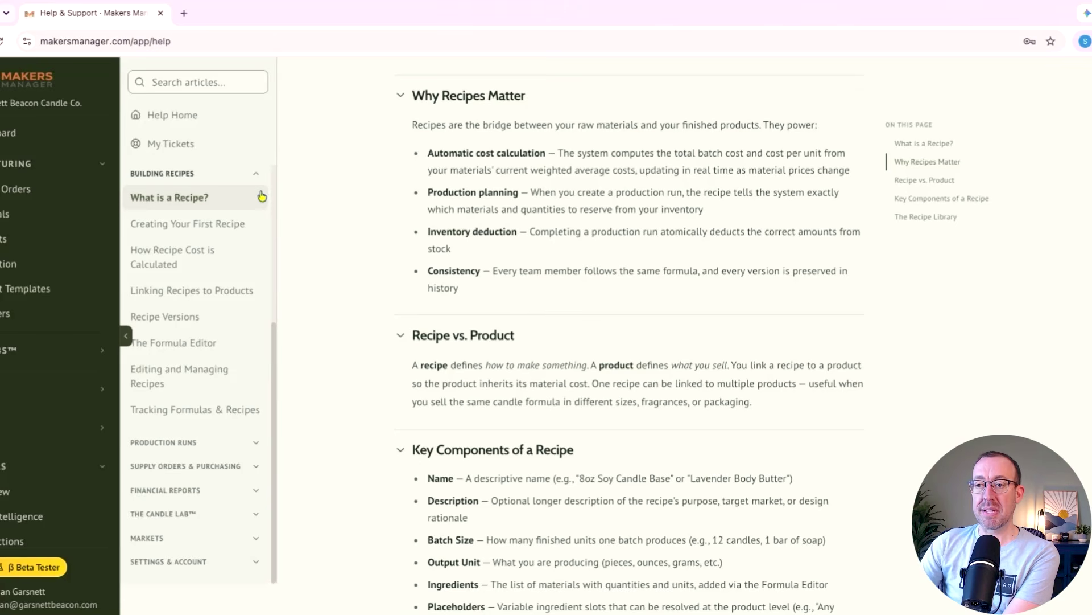
pyautogui.scroll(5, 257, 179)
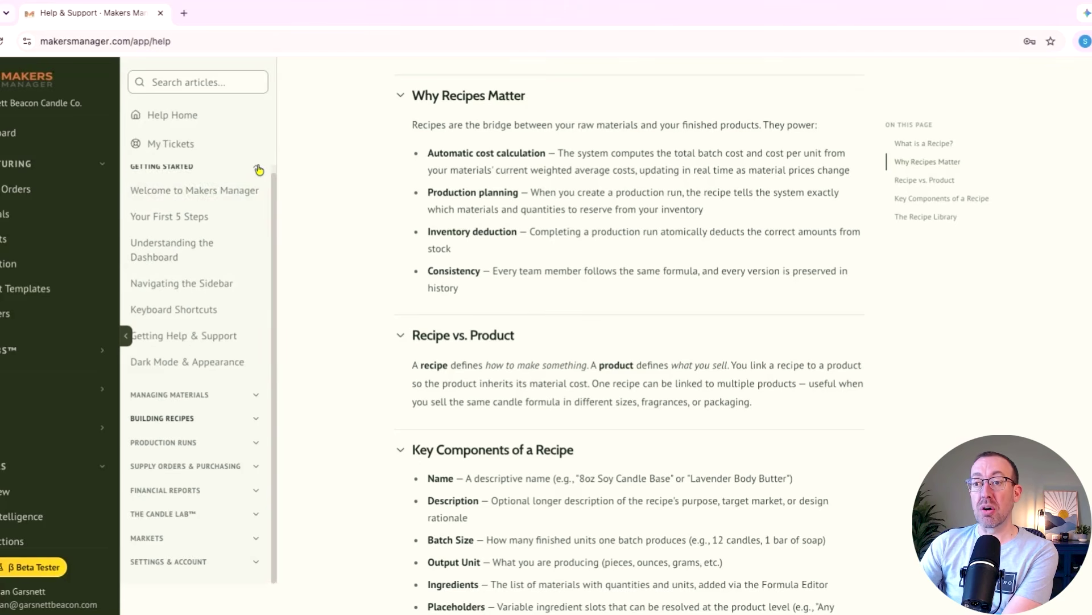
pyautogui.click(255, 167)
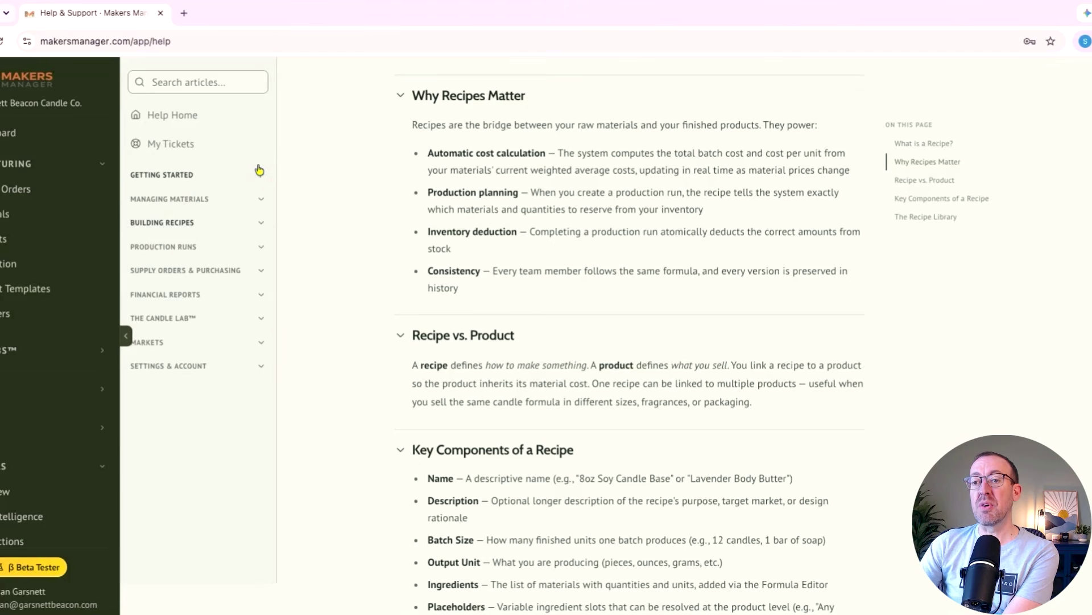
# View the new-ticket form from My Tickets, close it without submitting, and look through the Help home page
pyautogui.click(200, 148)
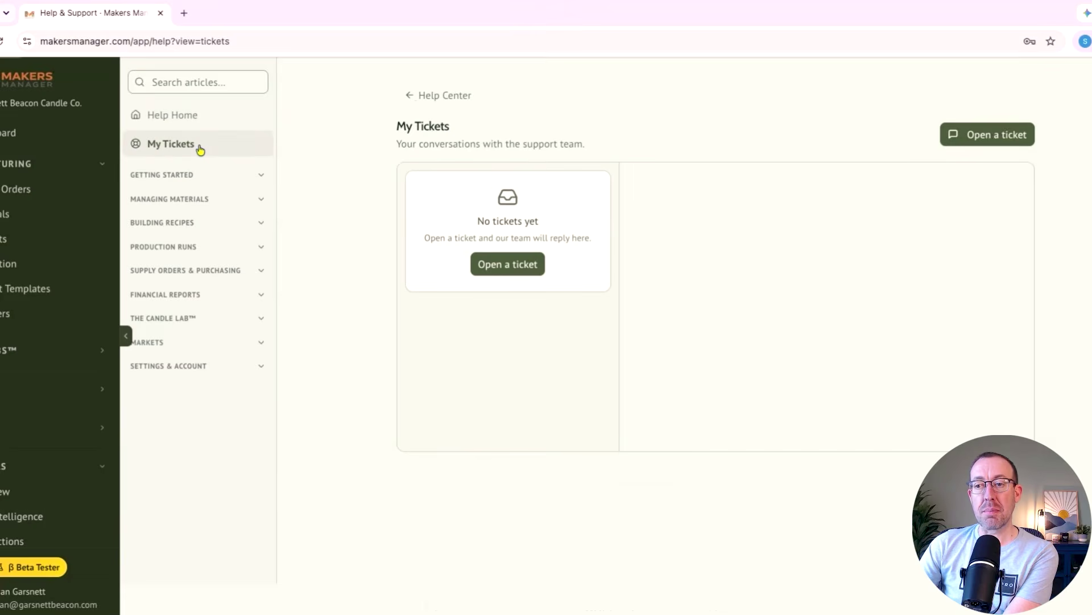
pyautogui.click(509, 271)
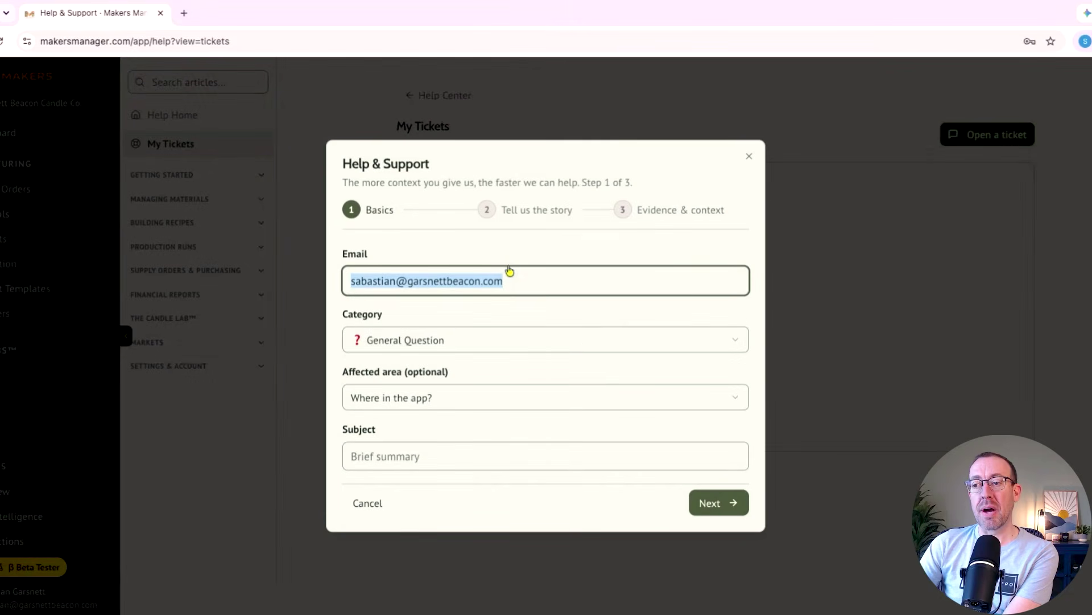
pyautogui.click(750, 157)
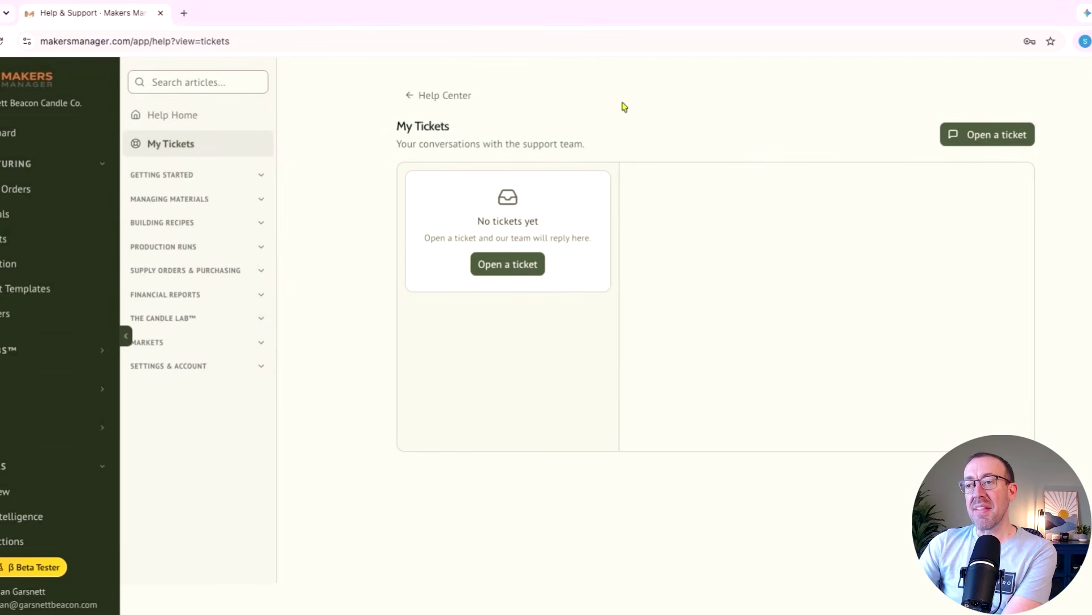
pyautogui.click(442, 98)
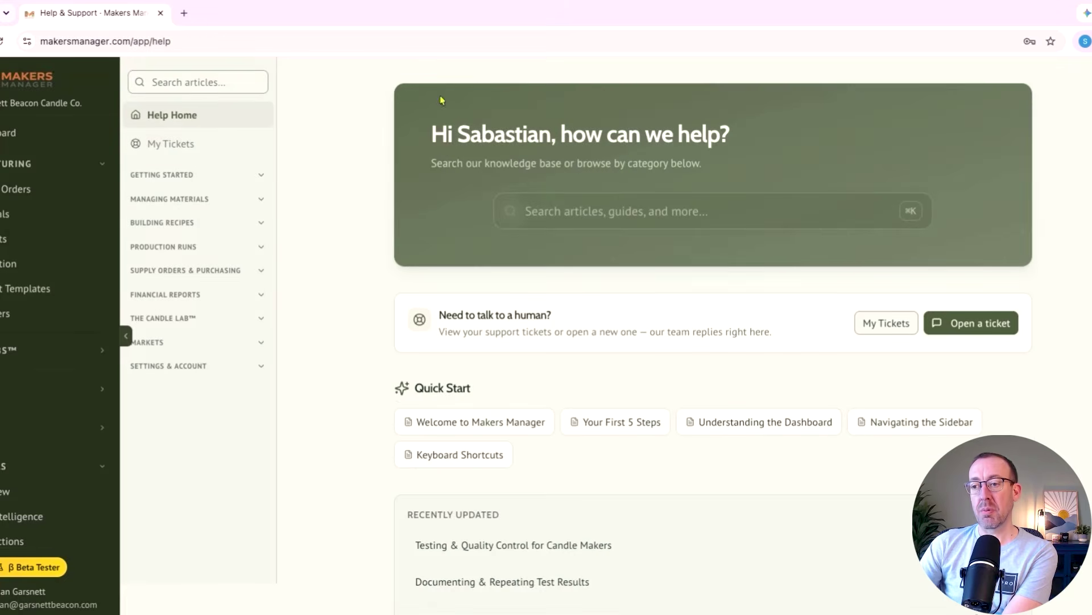
pyautogui.scroll(-4, 367, 414)
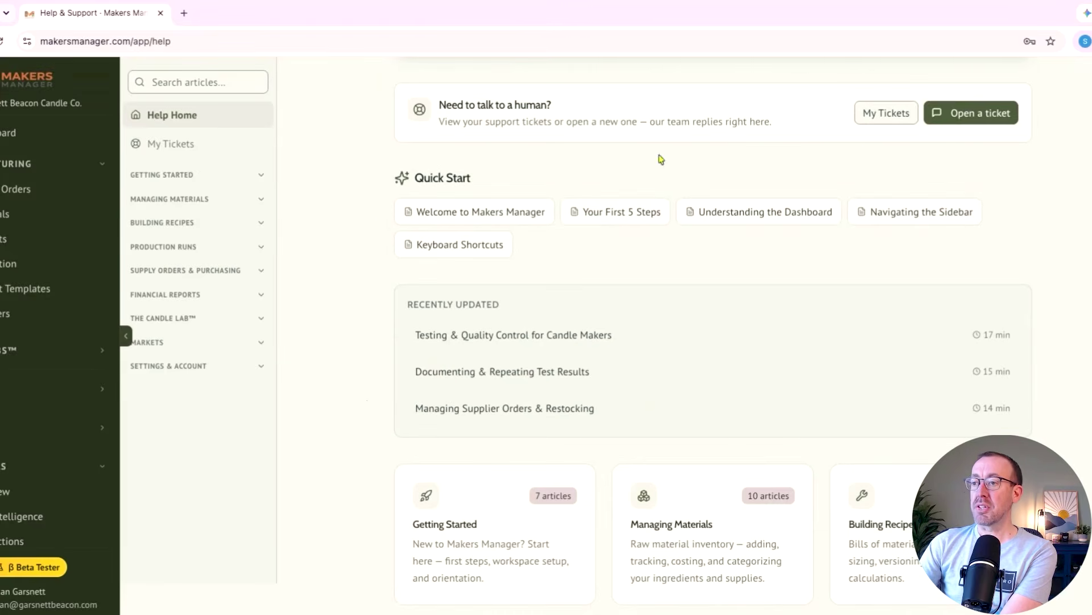